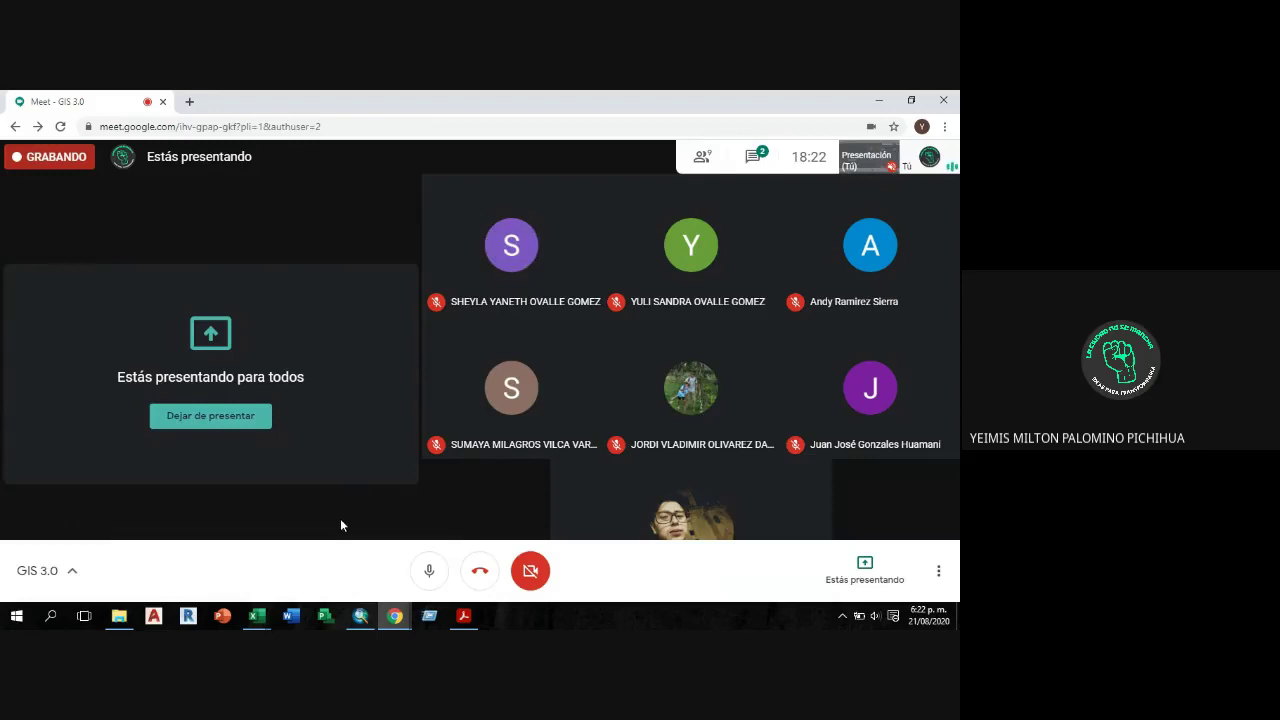
Switch to the Excel workbook "PDU Curahuasi - codificación ficha de campo" and enlarge its sheet view with the ribbon collapsed and 142% zoom.
{"action": "left_click", "coordinate": [256, 615]}
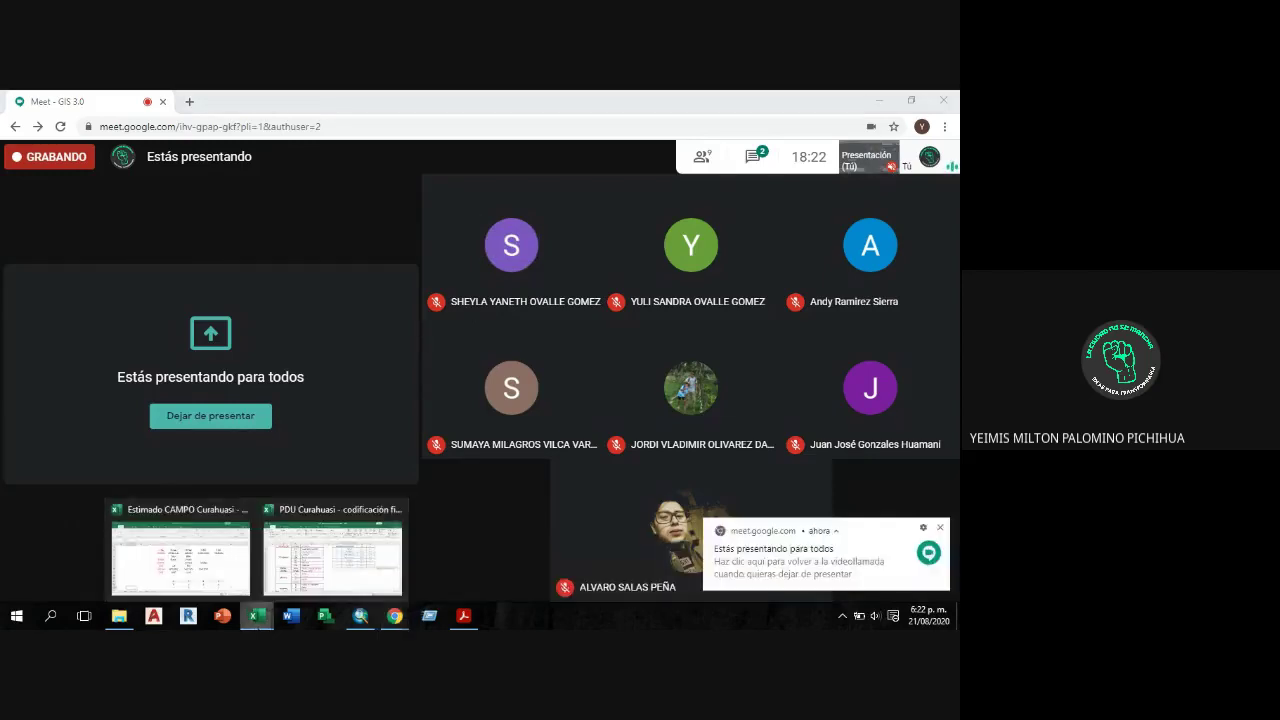
{"action": "left_click", "coordinate": [295, 585]}
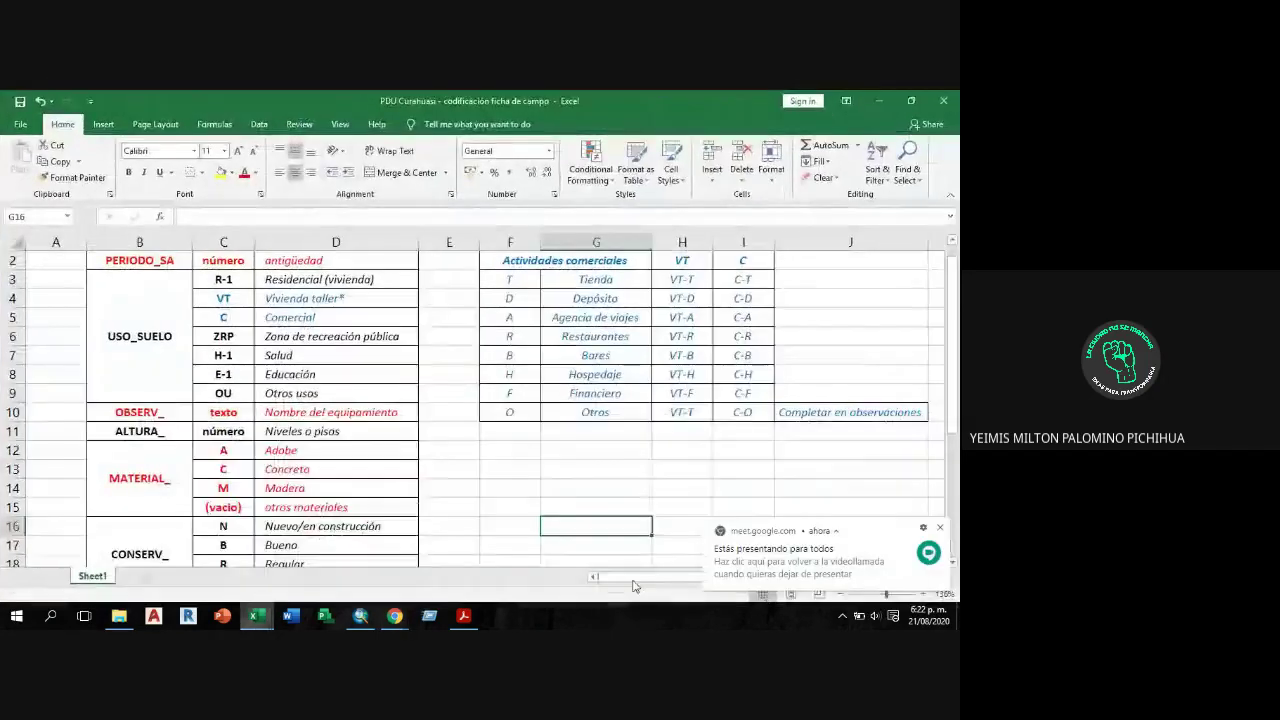
{"action": "scroll", "coordinate": [548, 480], "scroll_direction": "up", "scroll_amount": 1}
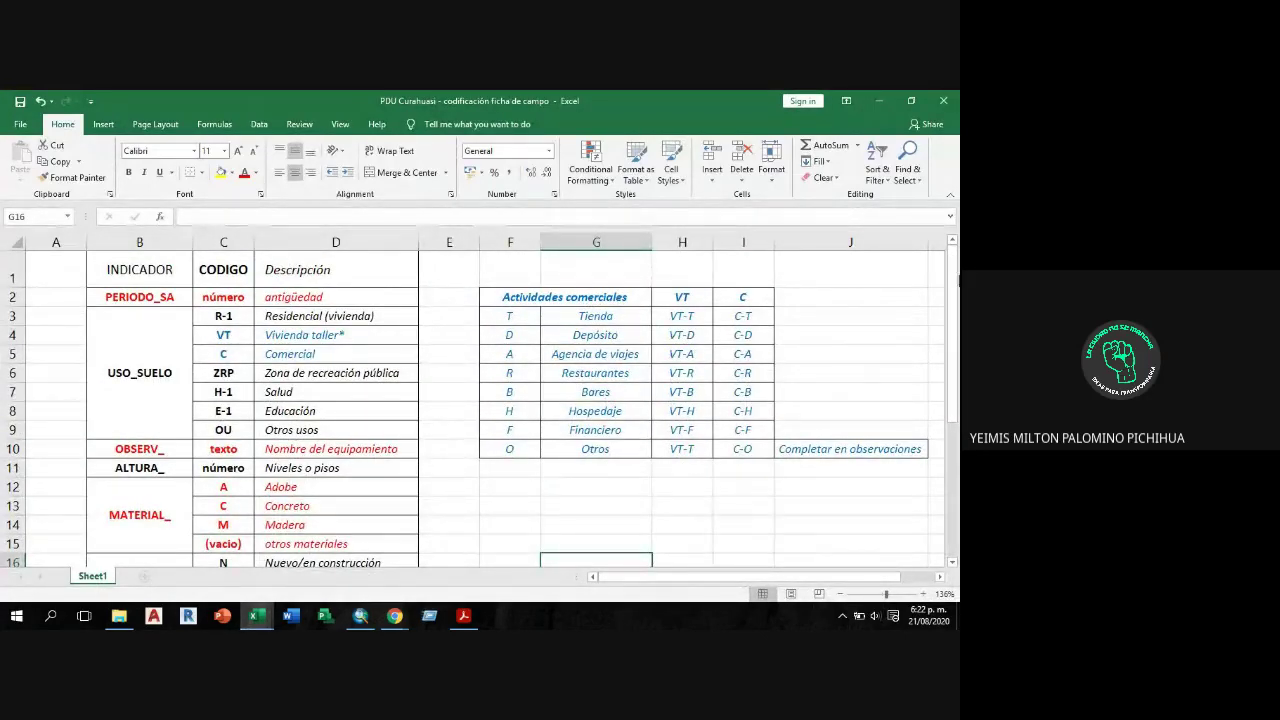
{"action": "left_click", "coordinate": [950, 198]}
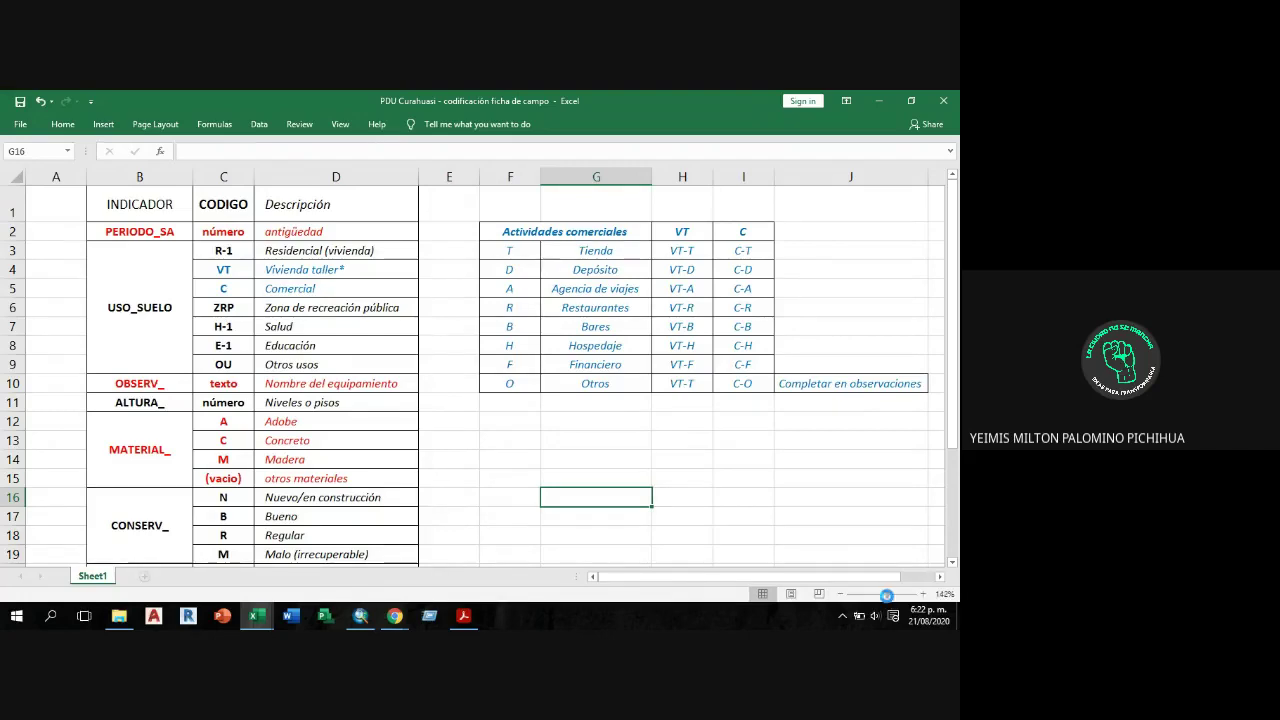
{"action": "left_click_drag", "start_coordinate": [887, 600], "coordinate": [886, 601]}
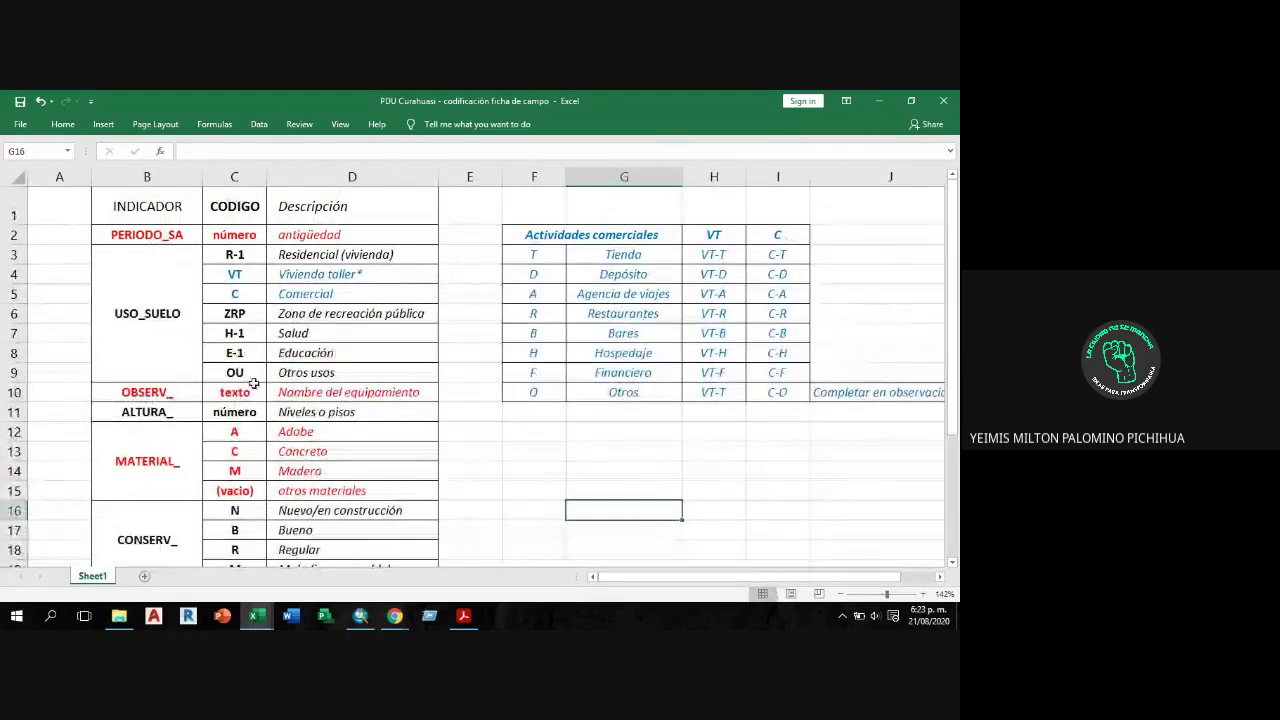
Mark the PERIODO_SA indicator as reviewed by entering OK in cell A2.
{"action": "left_click", "coordinate": [168, 235]}
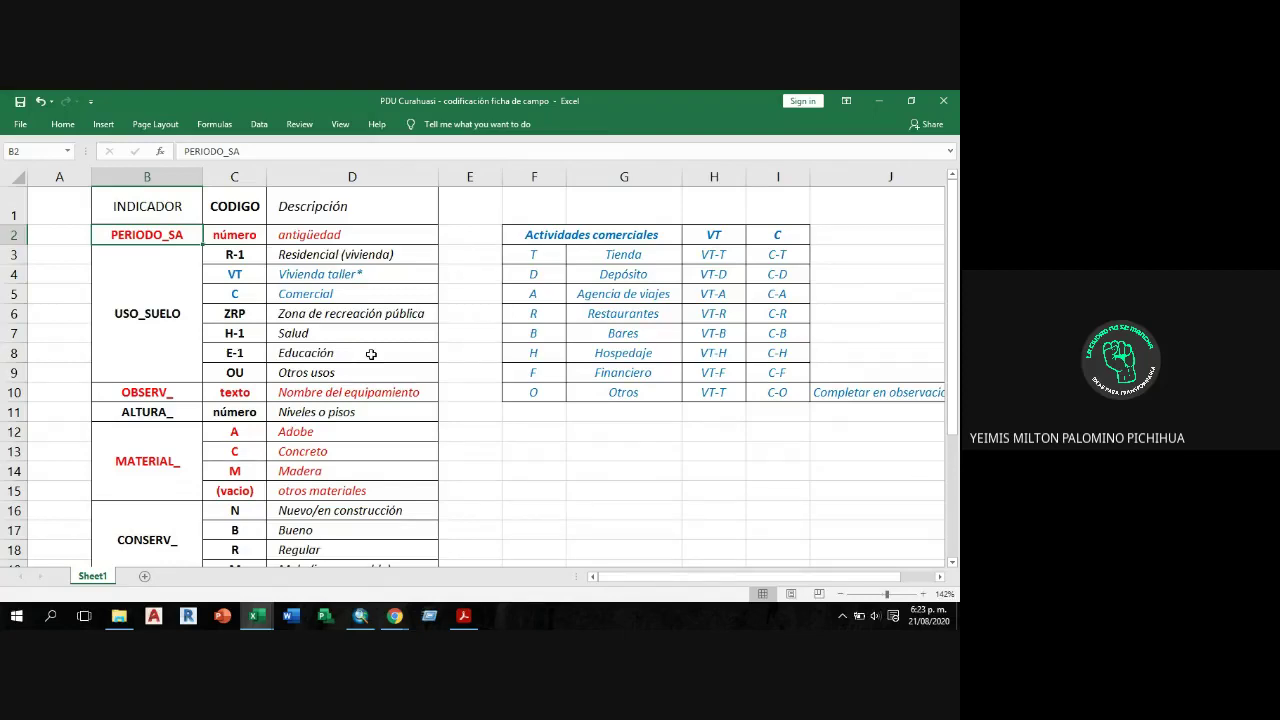
{"action": "left_click", "coordinate": [100, 254]}
{"action": "left_click", "coordinate": [51, 233]}
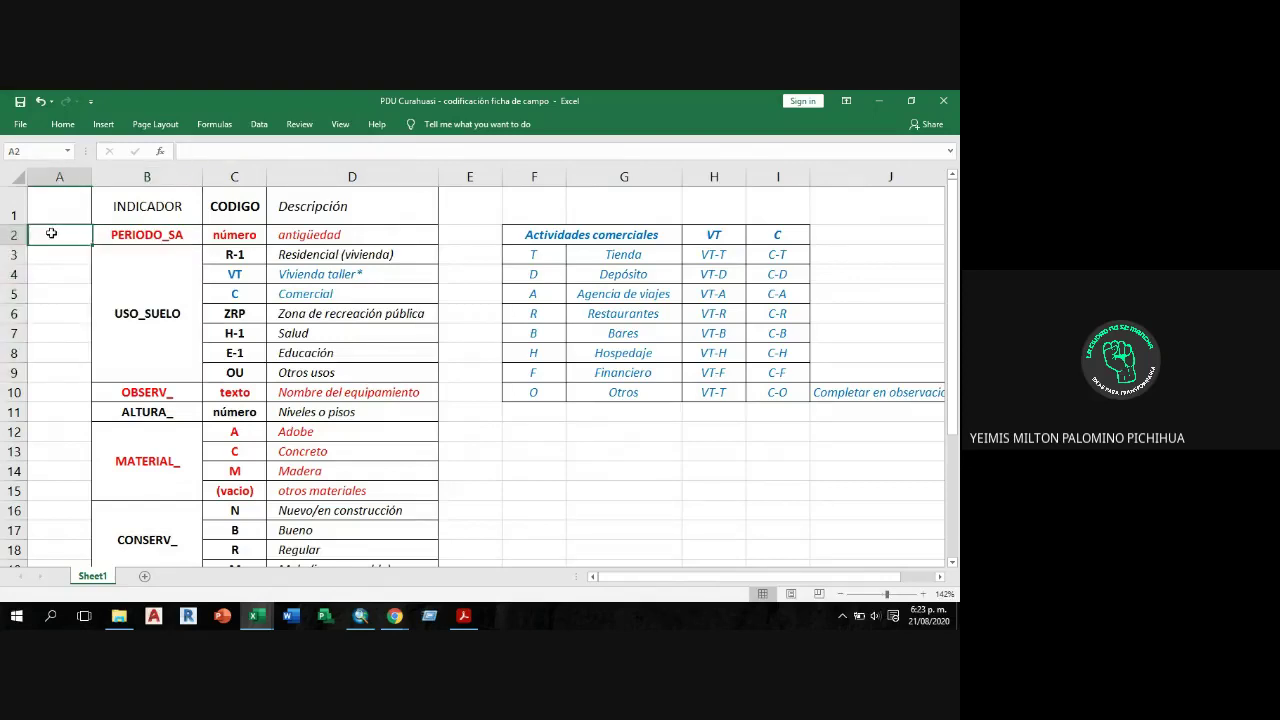
{"action": "type", "text": "OK"}
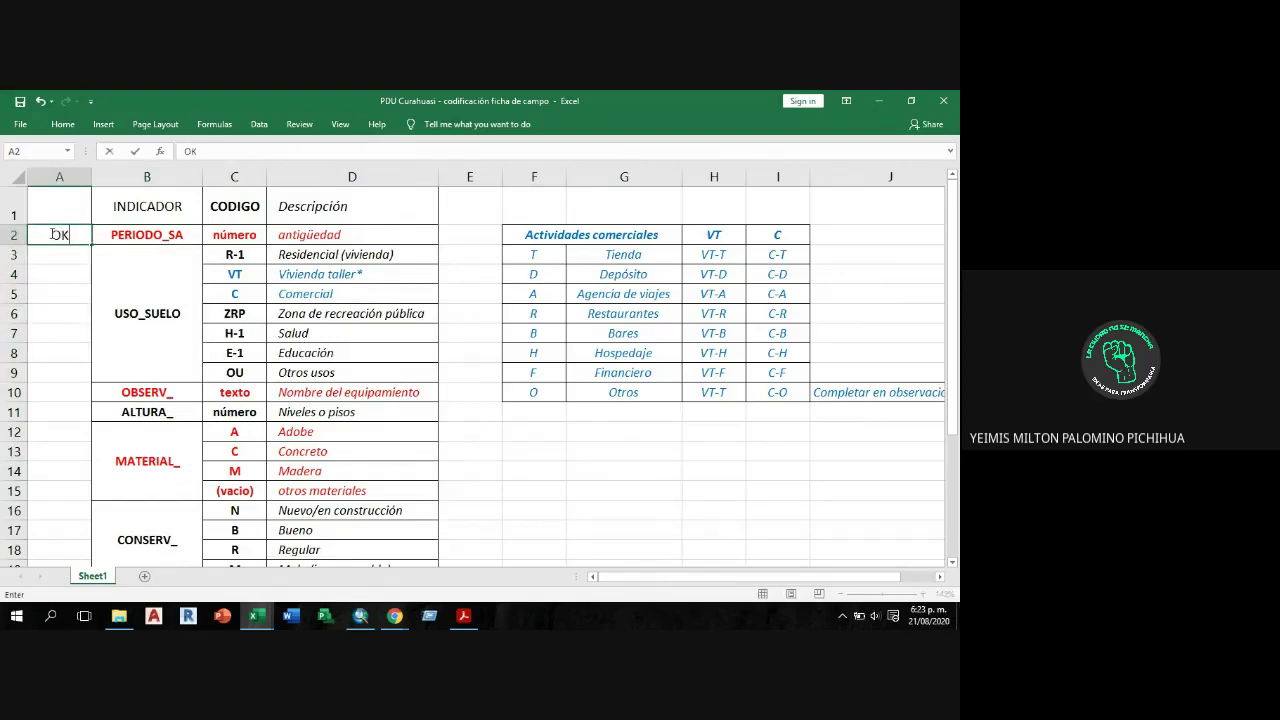
{"action": "key", "text": "Return"}
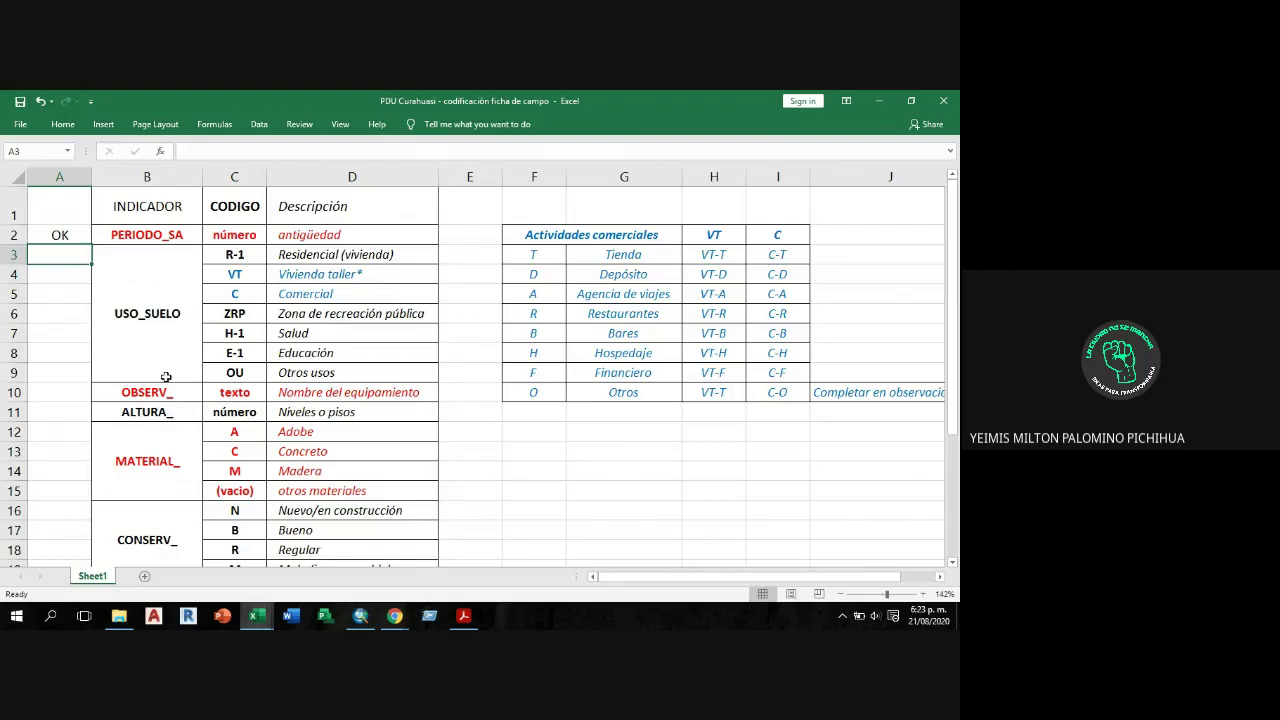
Examine the USO_SUELO codes R-1, VT, C and H-1, including the table's footnote on when Vivienda taller applies.
{"action": "left_click", "coordinate": [253, 254]}
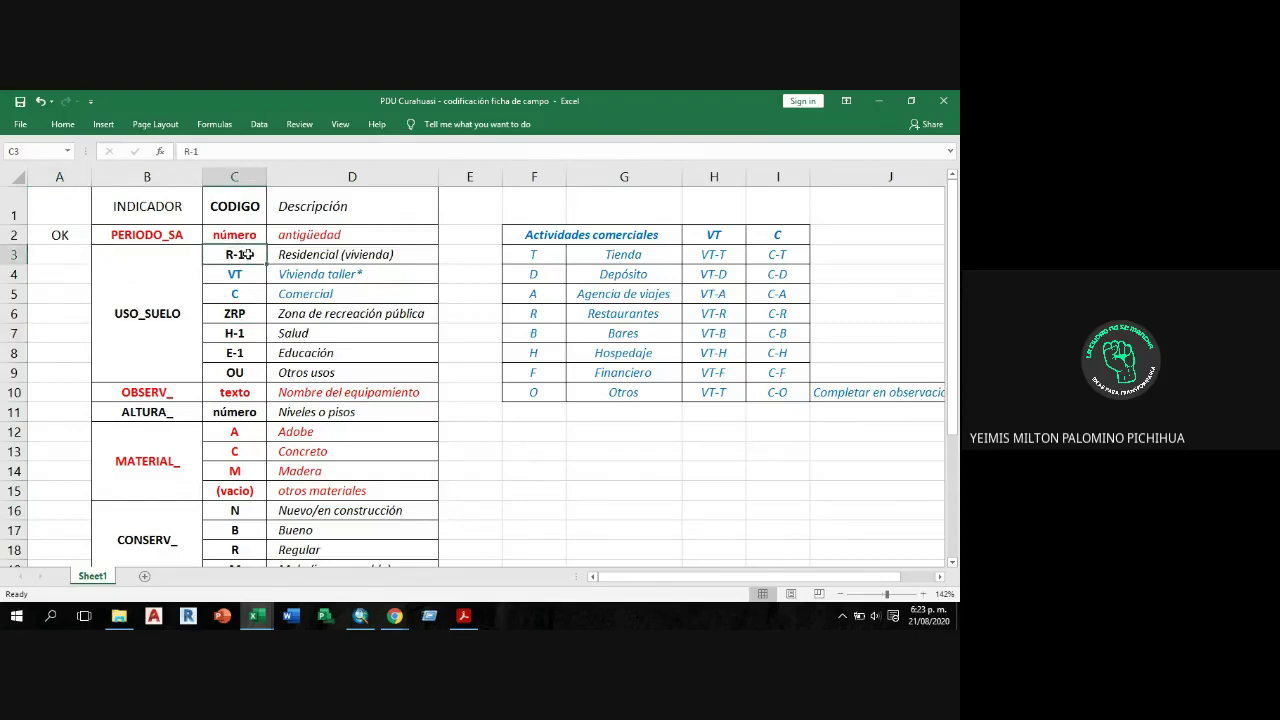
{"action": "left_click", "coordinate": [252, 334]}
{"action": "left_click", "coordinate": [245, 255]}
{"action": "left_click", "coordinate": [250, 281]}
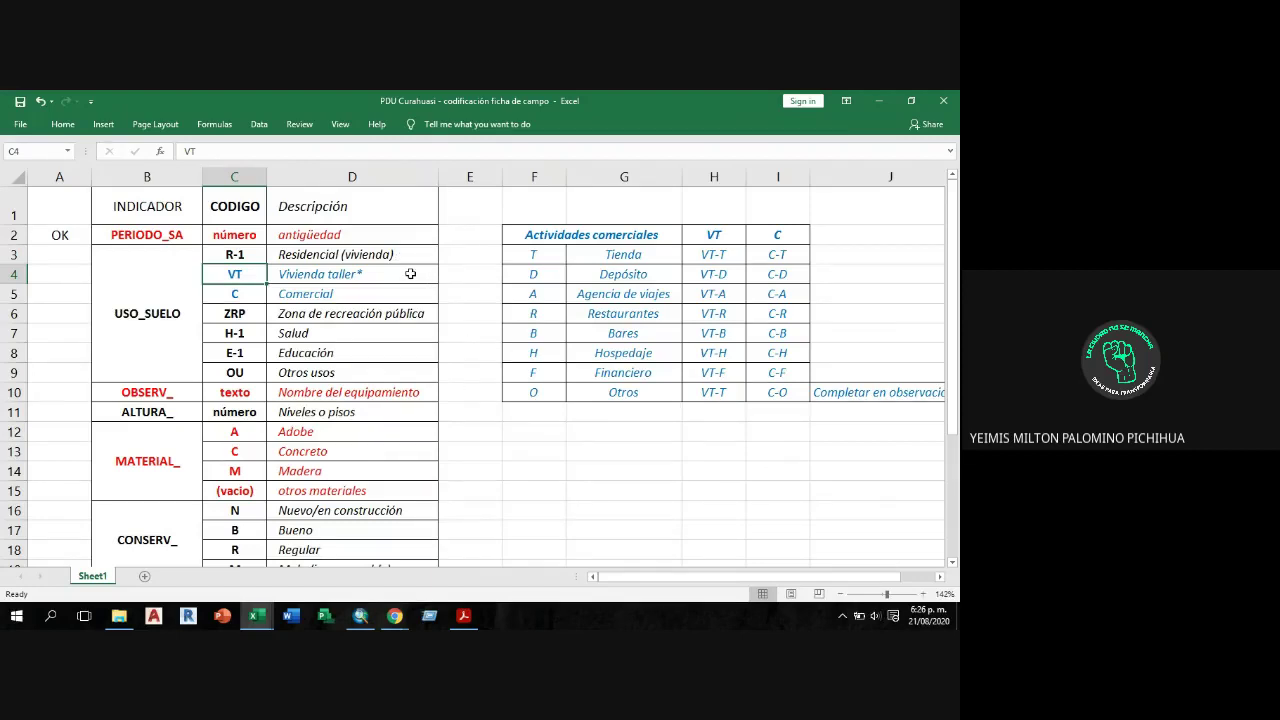
{"action": "scroll", "coordinate": [410, 273], "scroll_direction": "down", "scroll_amount": 5}
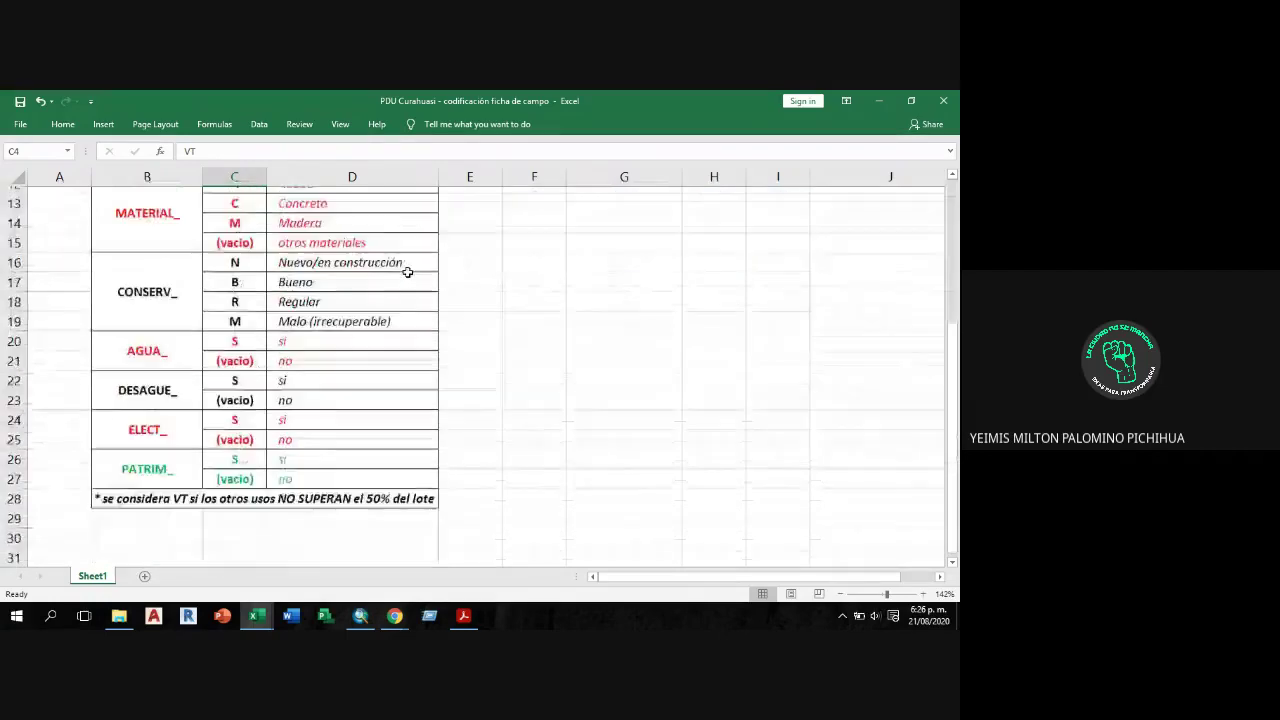
{"action": "scroll", "coordinate": [407, 280], "scroll_direction": "up", "scroll_amount": 5}
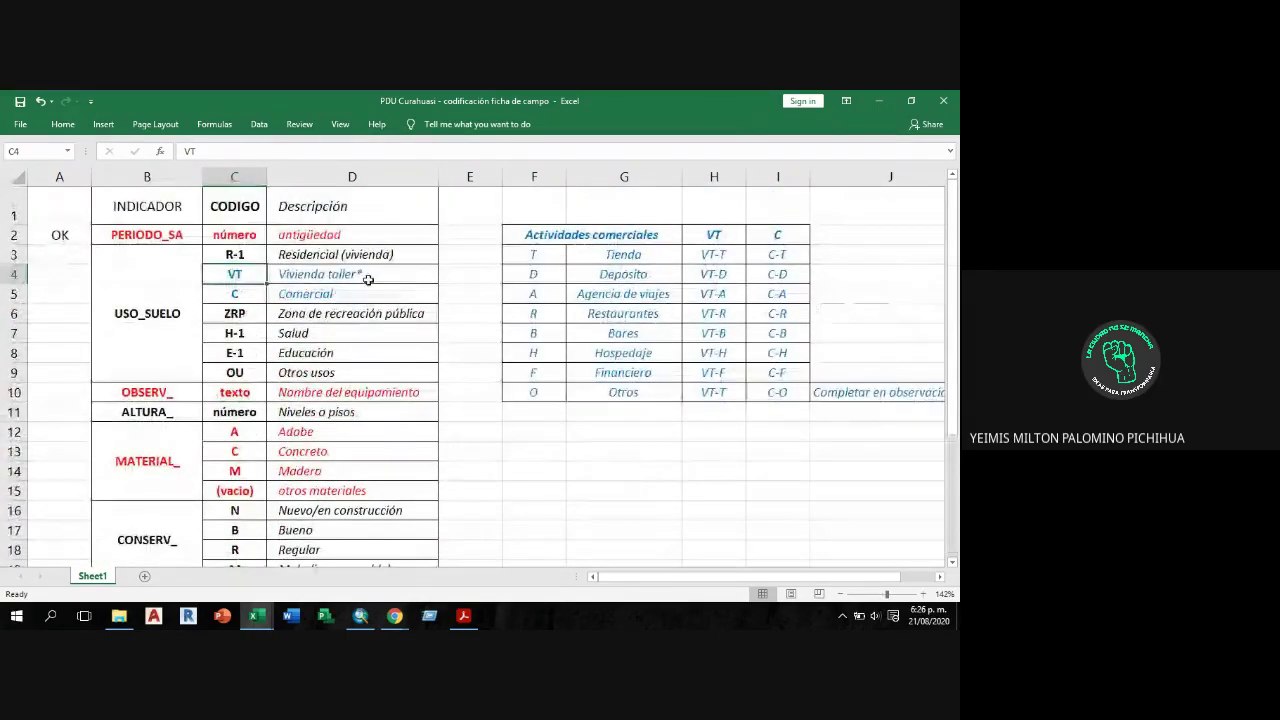
{"action": "left_click", "coordinate": [367, 280]}
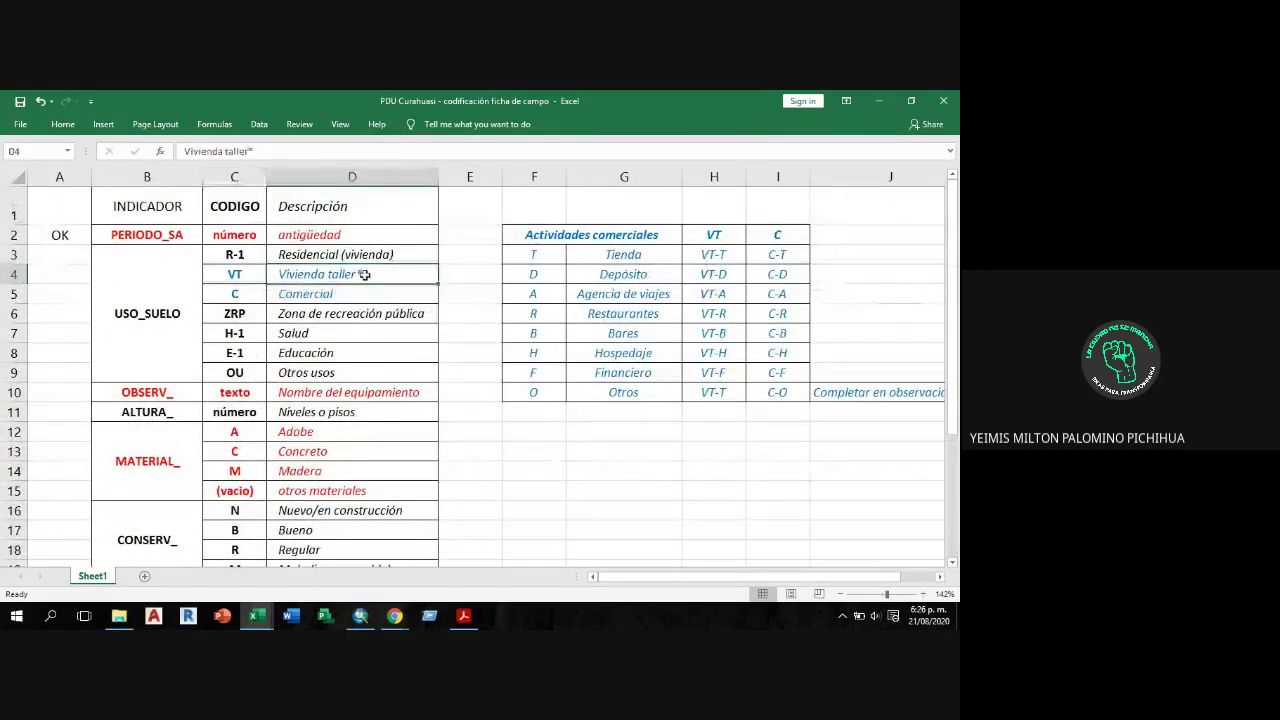
{"action": "scroll", "coordinate": [364, 275], "scroll_direction": "down", "scroll_amount": 4}
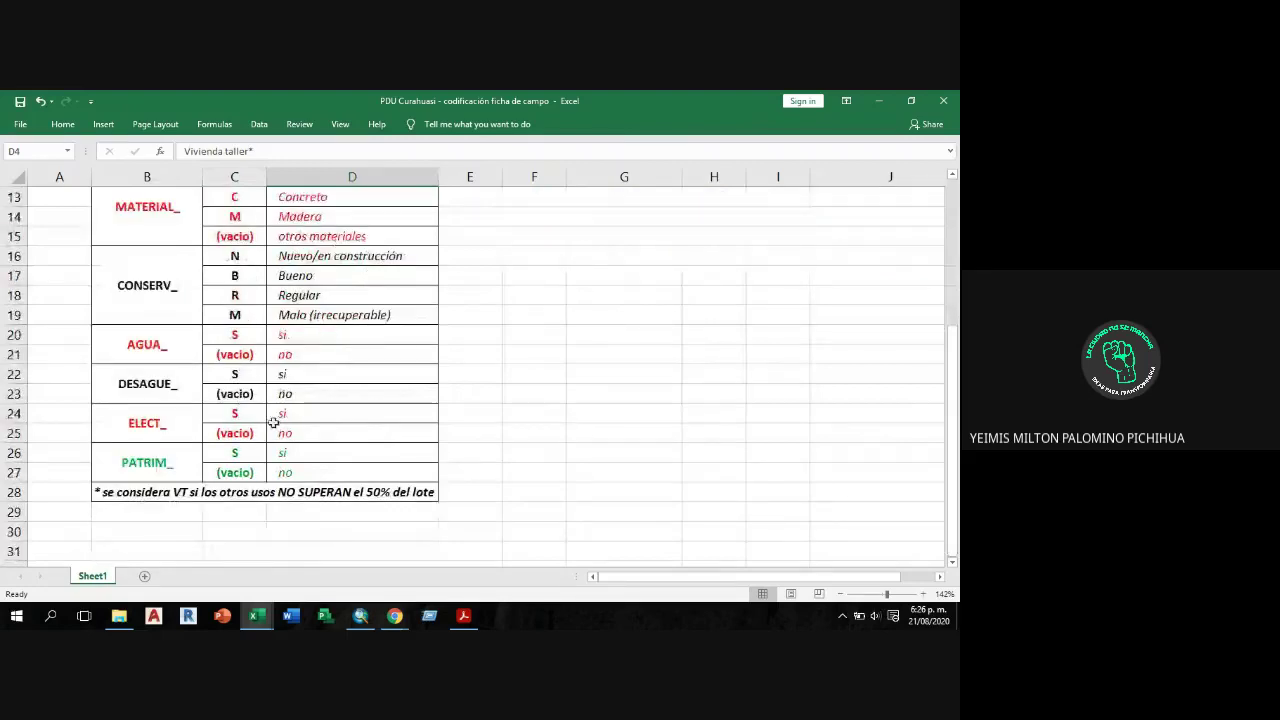
{"action": "left_click", "coordinate": [276, 492]}
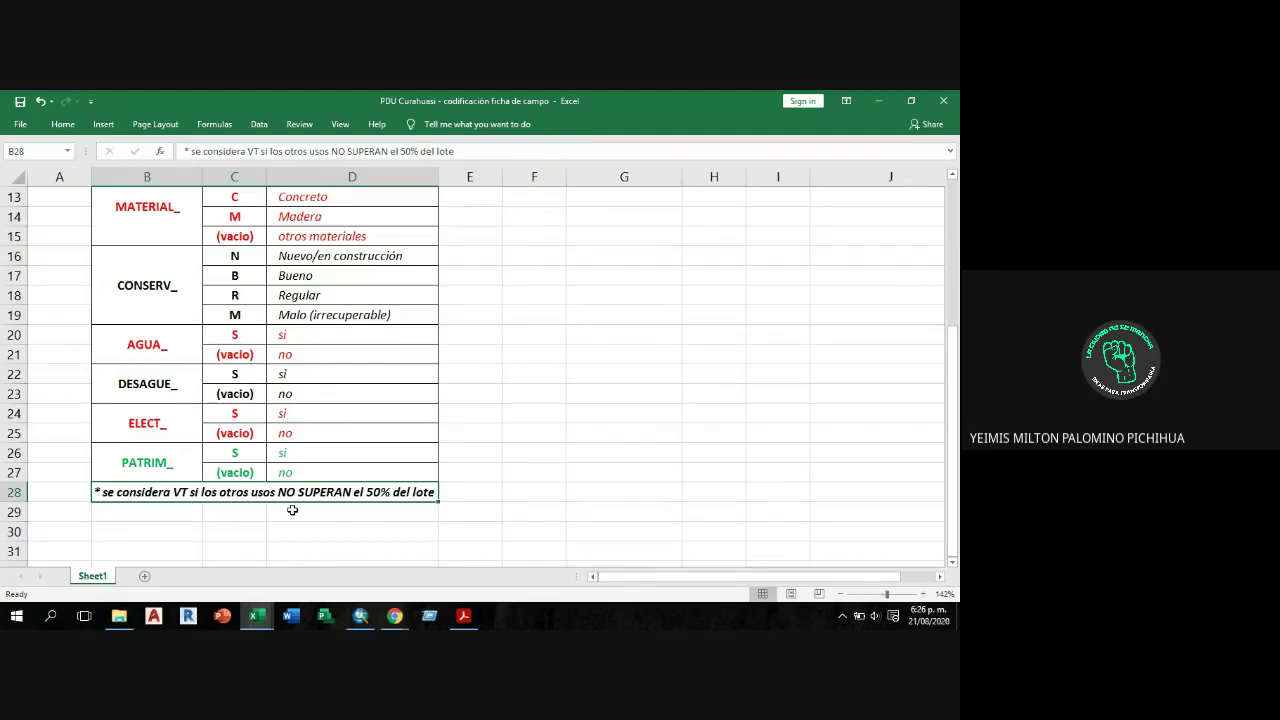
{"action": "scroll", "coordinate": [517, 451], "scroll_direction": "up", "scroll_amount": 4}
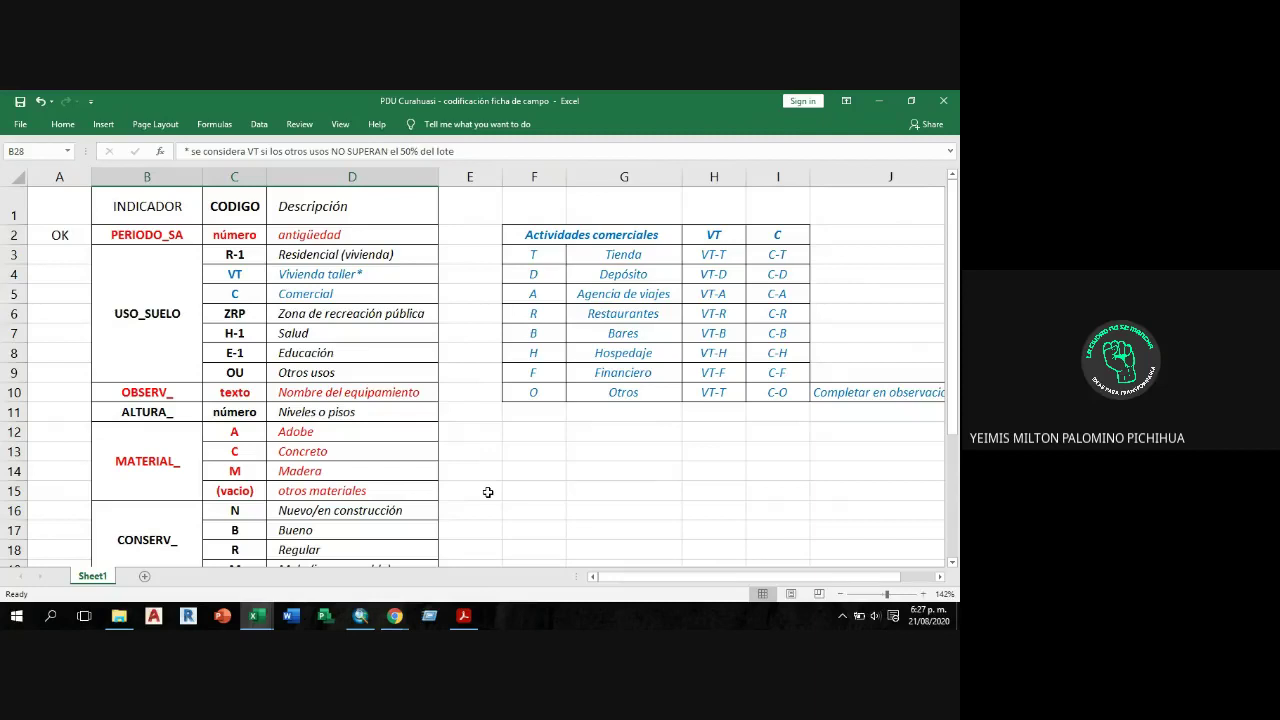
{"action": "left_click", "coordinate": [250, 271]}
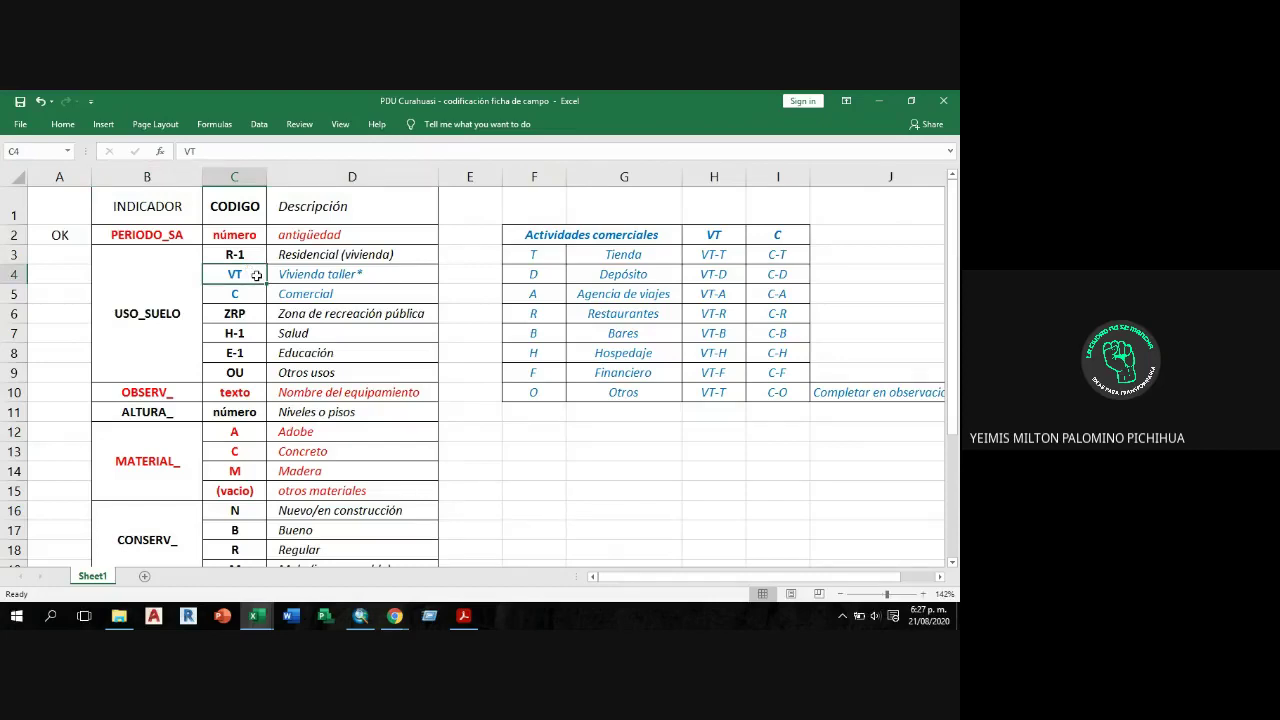
{"action": "left_click", "coordinate": [256, 292]}
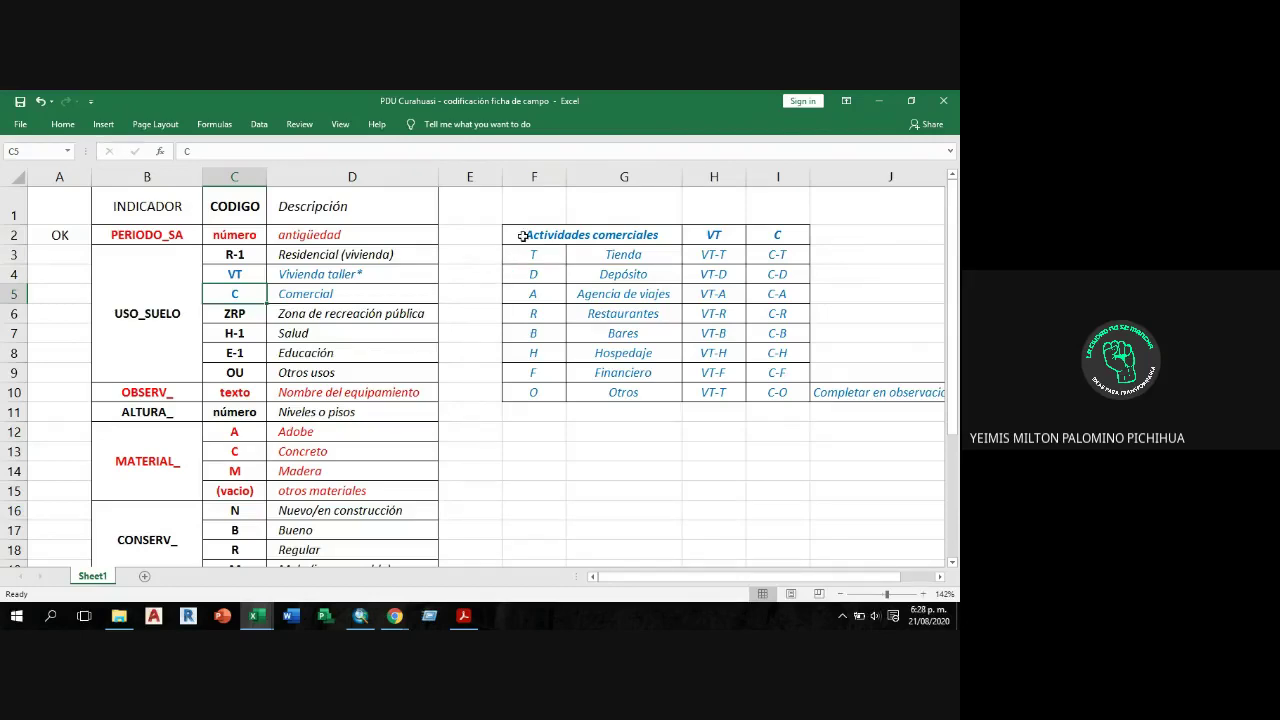
Examine the Actividades comerciales table, covering its VT and C code columns and each activity from Tienda to Otros.
{"action": "left_click_drag", "start_coordinate": [523, 235], "coordinate": [776, 400]}
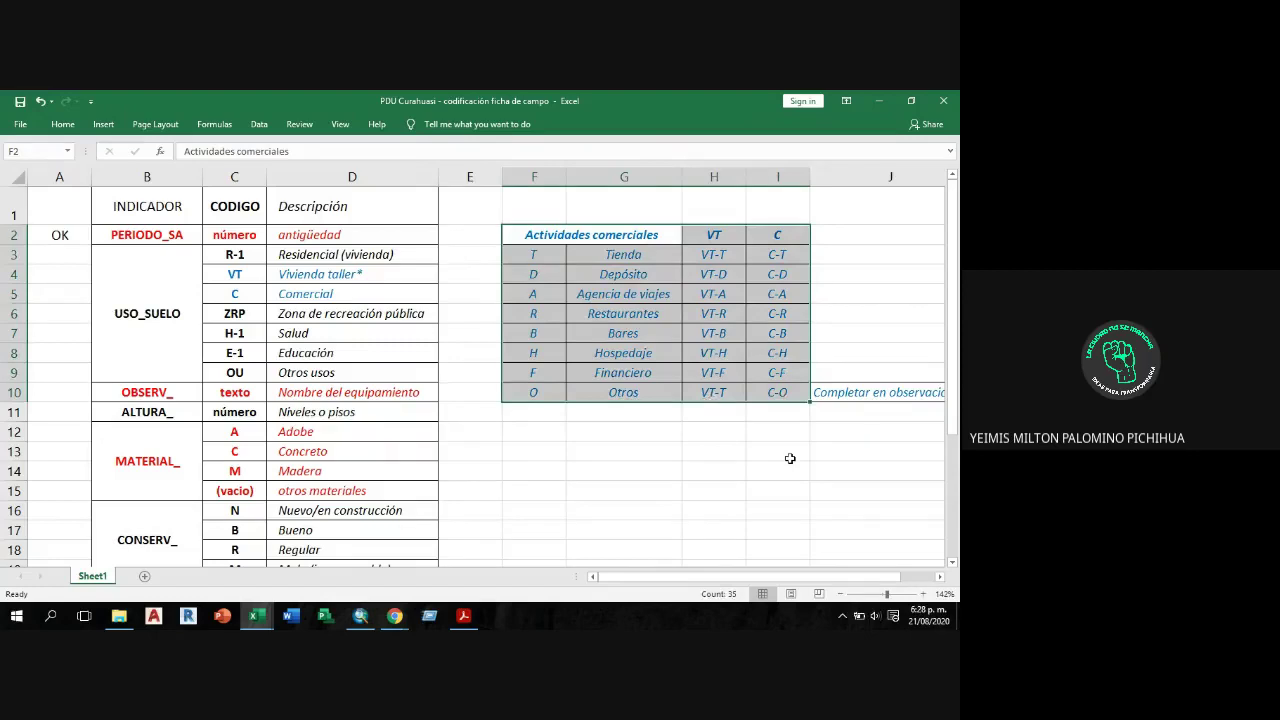
{"action": "left_click", "coordinate": [725, 258]}
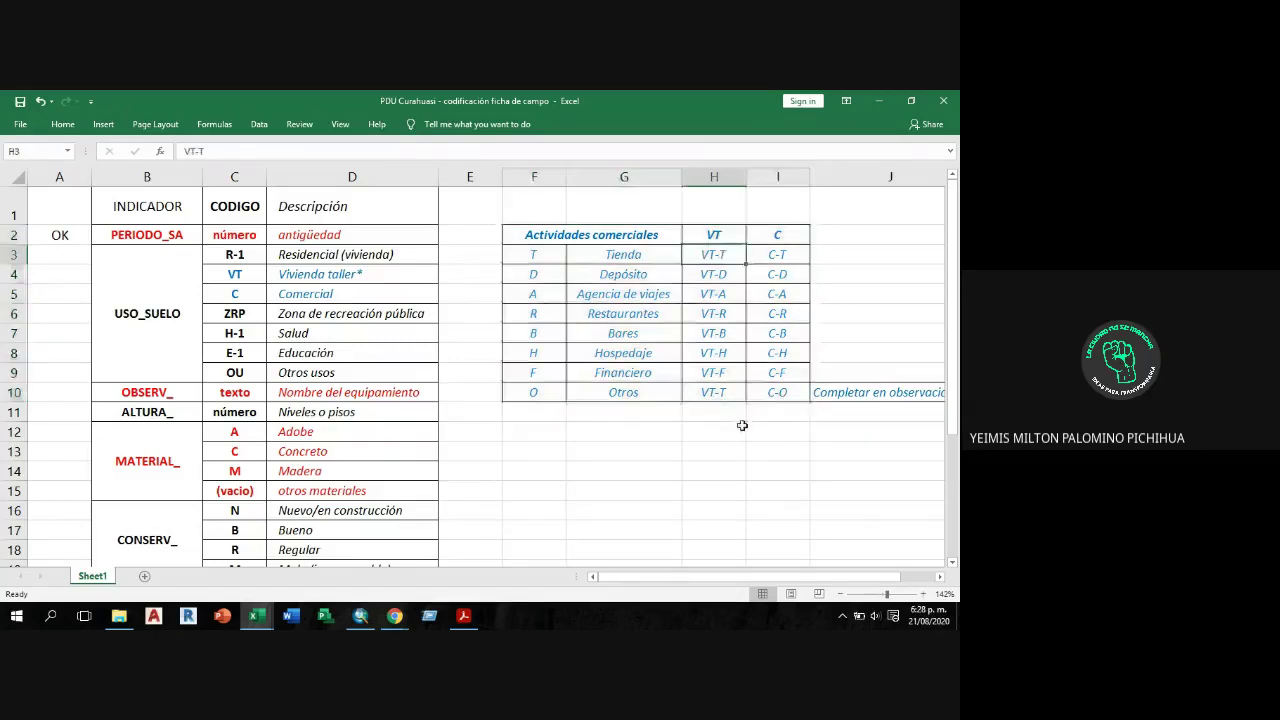
{"action": "left_click", "coordinate": [801, 234]}
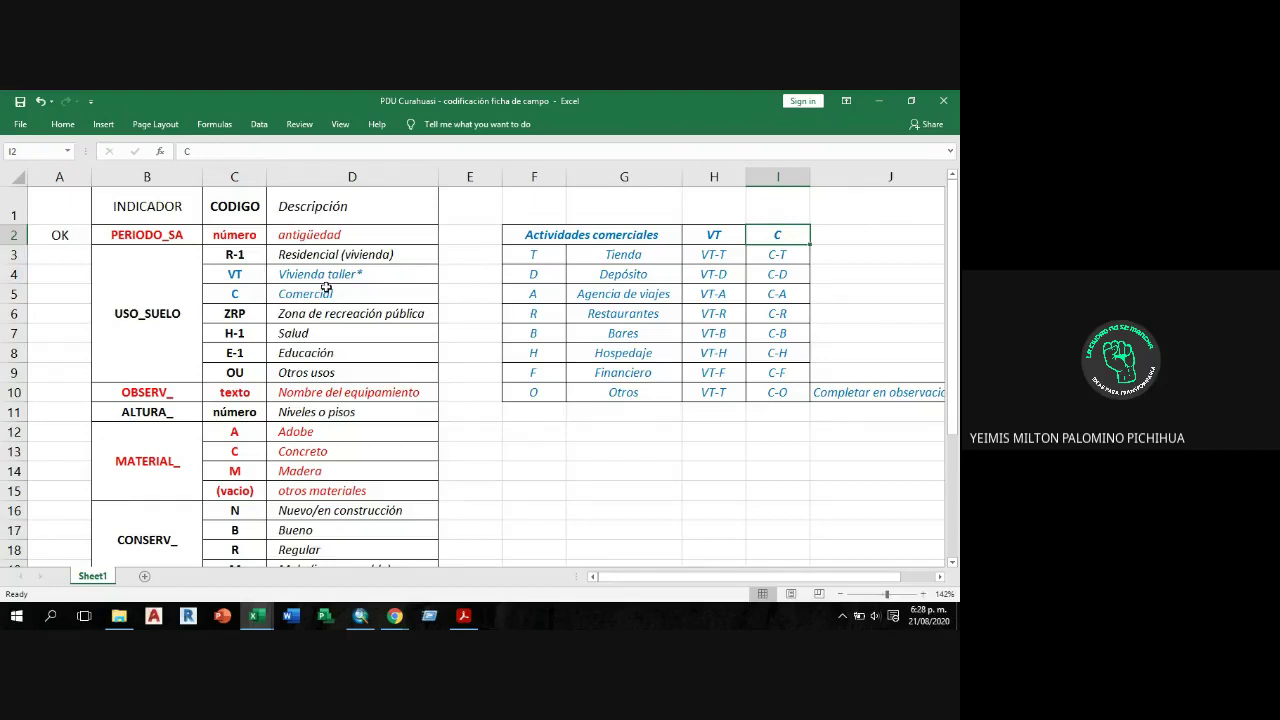
{"action": "left_click", "coordinate": [597, 438]}
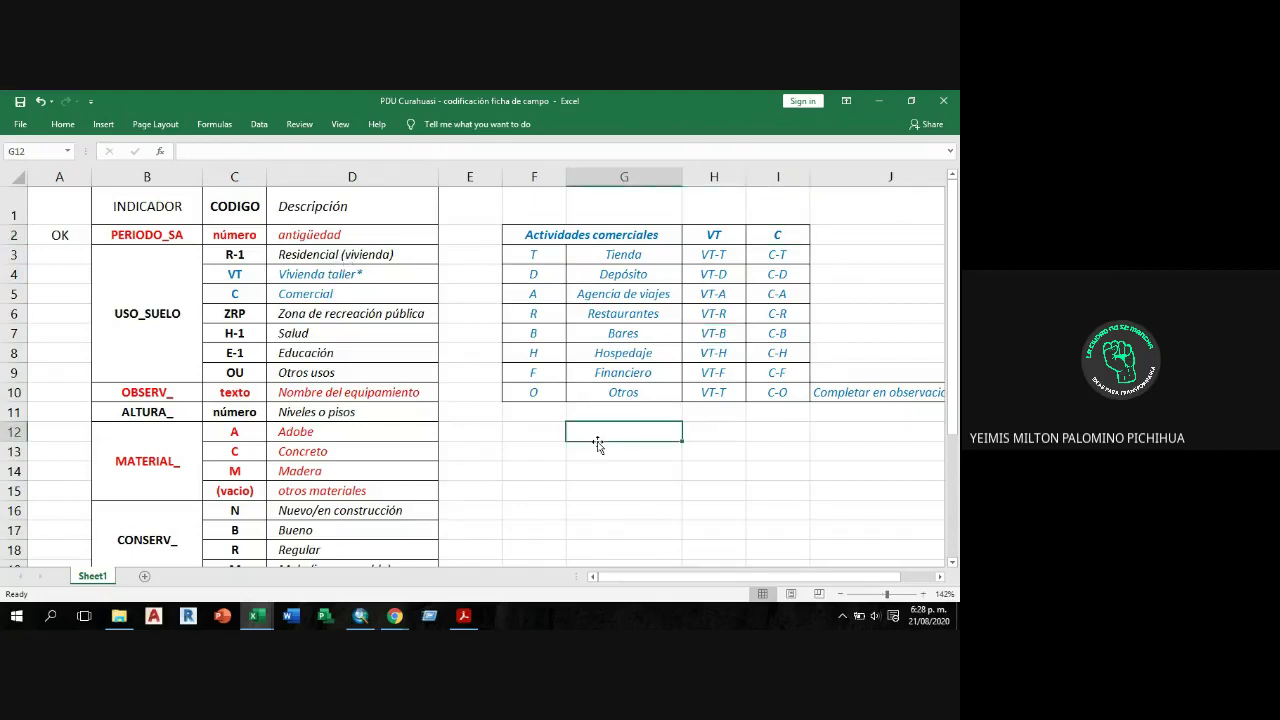
{"action": "left_click", "coordinate": [650, 254]}
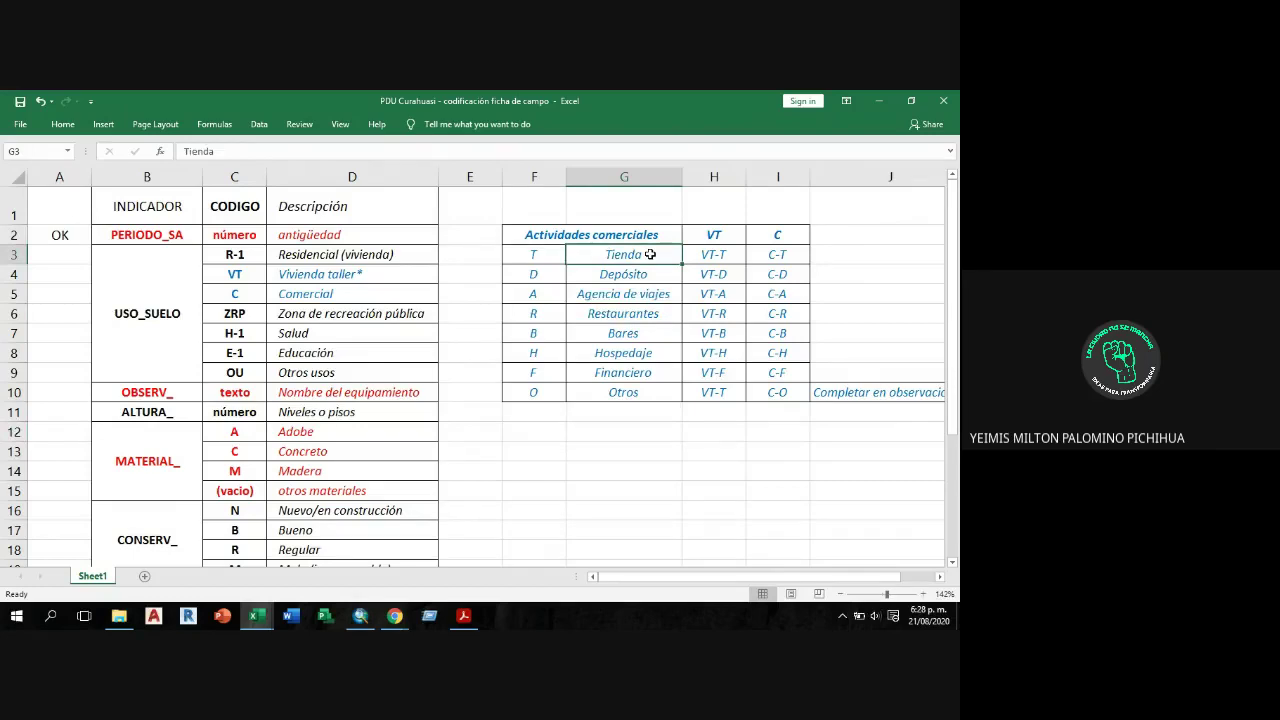
{"action": "left_click", "coordinate": [654, 274]}
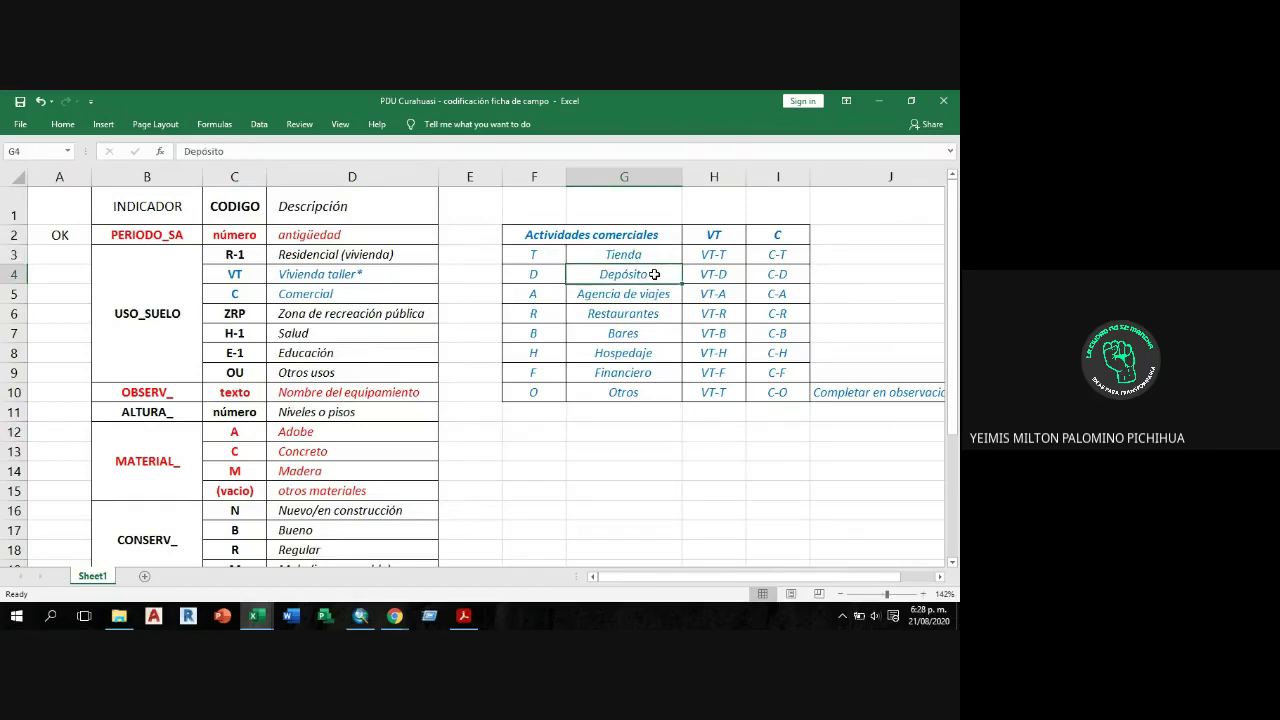
{"action": "left_click", "coordinate": [656, 294]}
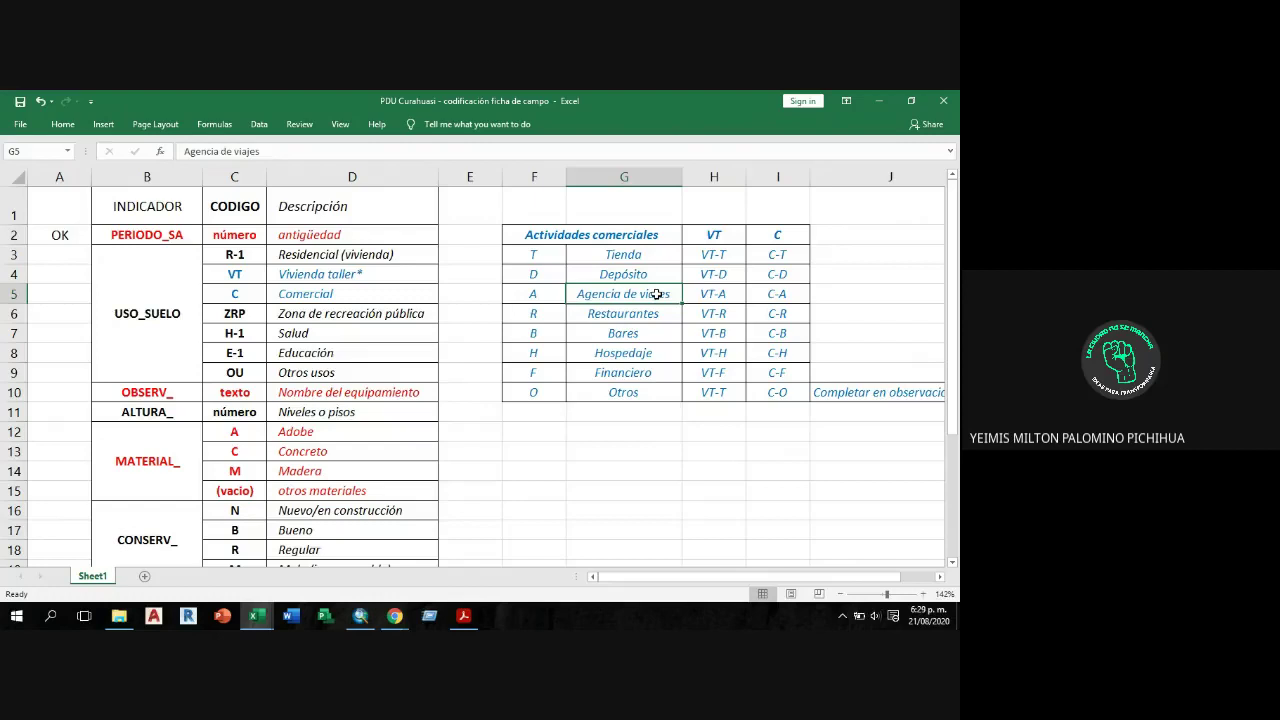
{"action": "left_click", "coordinate": [652, 311]}
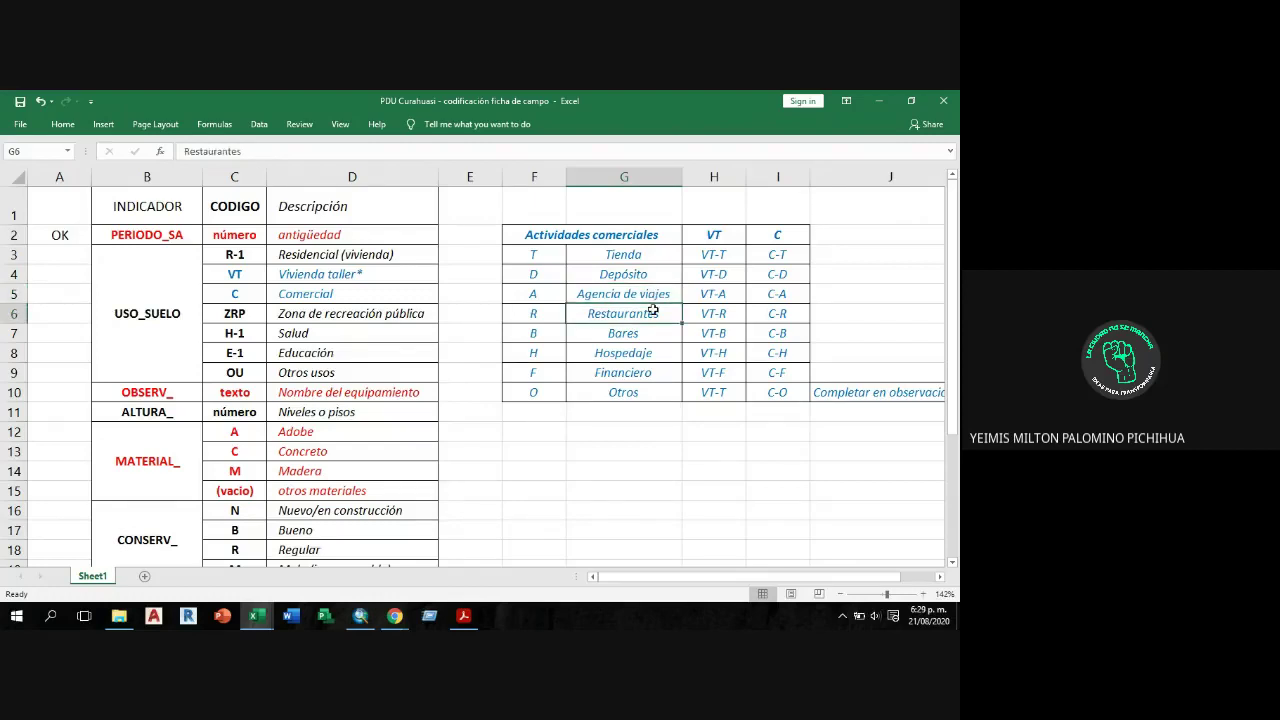
{"action": "left_click", "coordinate": [652, 332]}
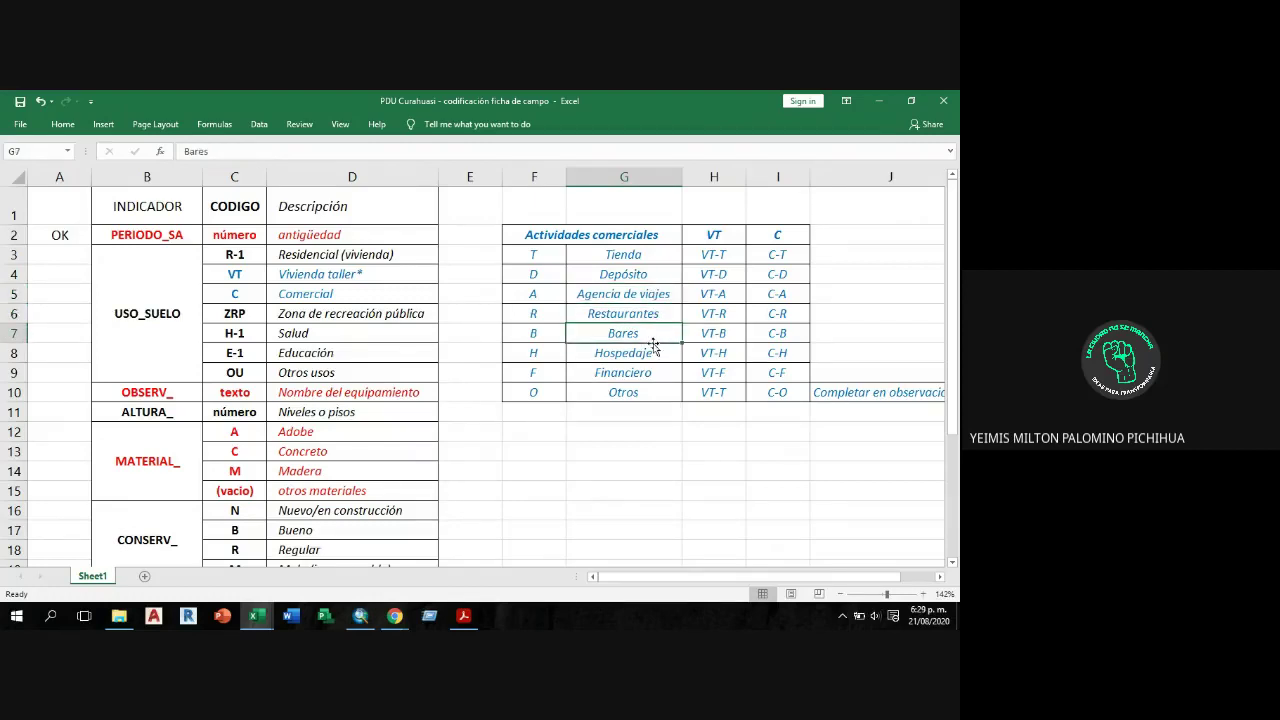
{"action": "left_click", "coordinate": [650, 352]}
{"action": "left_click", "coordinate": [662, 374]}
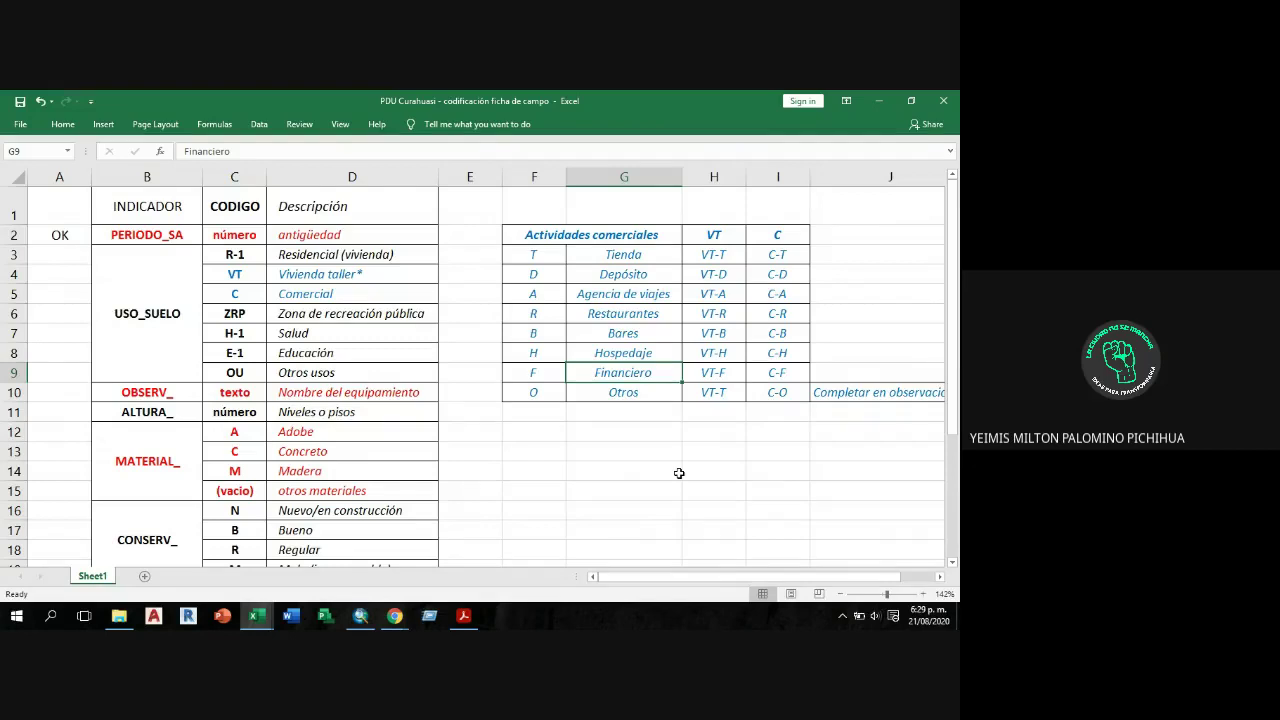
{"action": "left_click", "coordinate": [655, 388]}
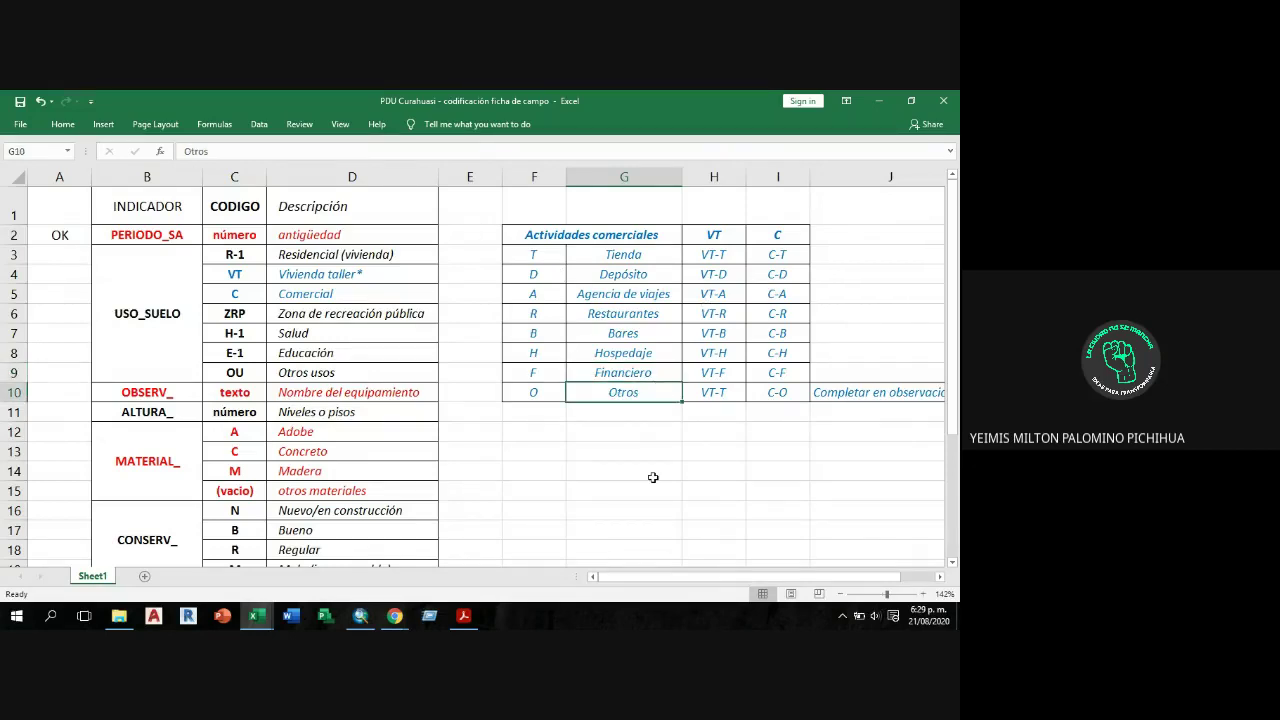
Examine the single-letter code of each commercial activity in column F, from T for Tienda to O for Otros.
{"action": "left_click", "coordinate": [552, 255]}
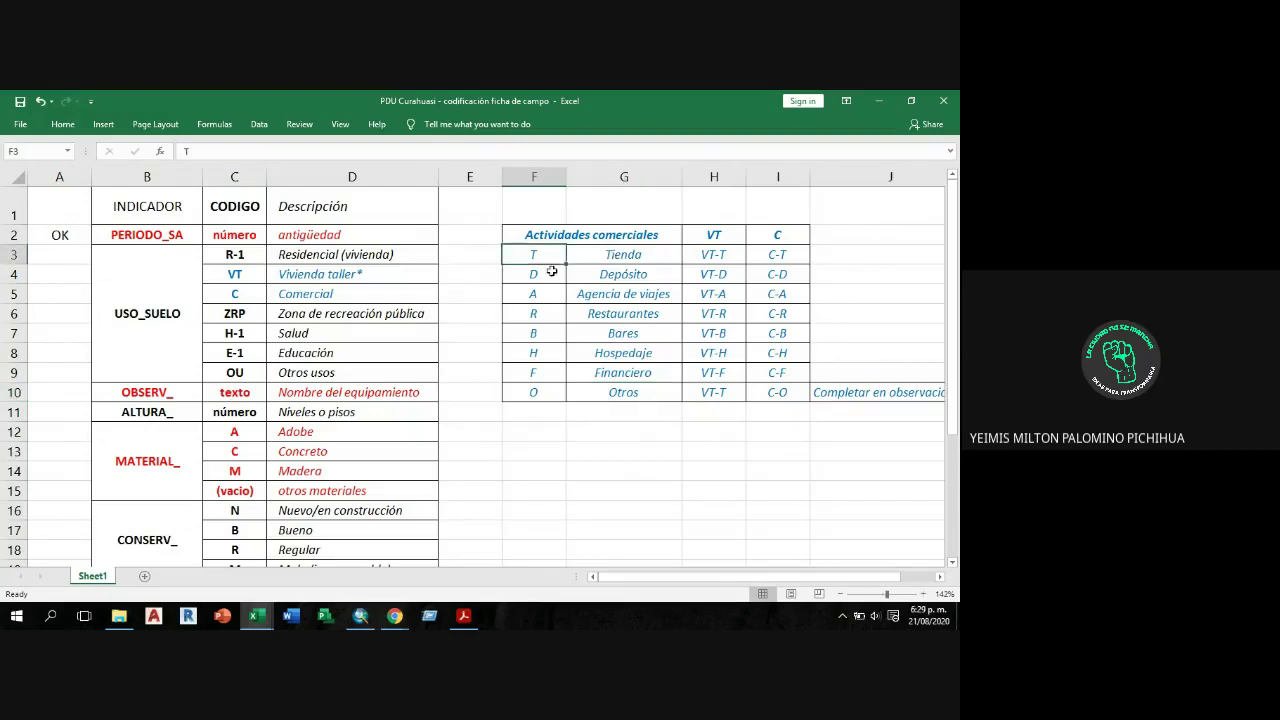
{"action": "left_click", "coordinate": [611, 426]}
{"action": "left_click", "coordinate": [546, 259]}
{"action": "left_click", "coordinate": [551, 275]}
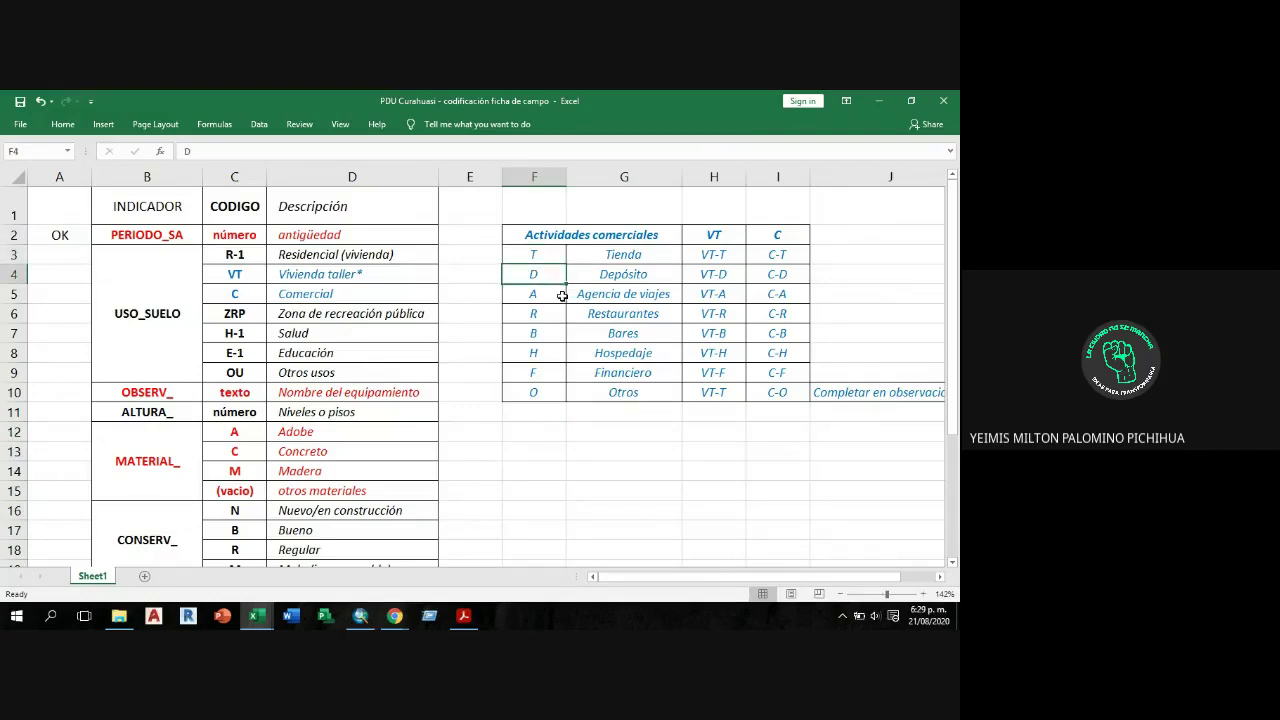
{"action": "key", "text": "Down"}
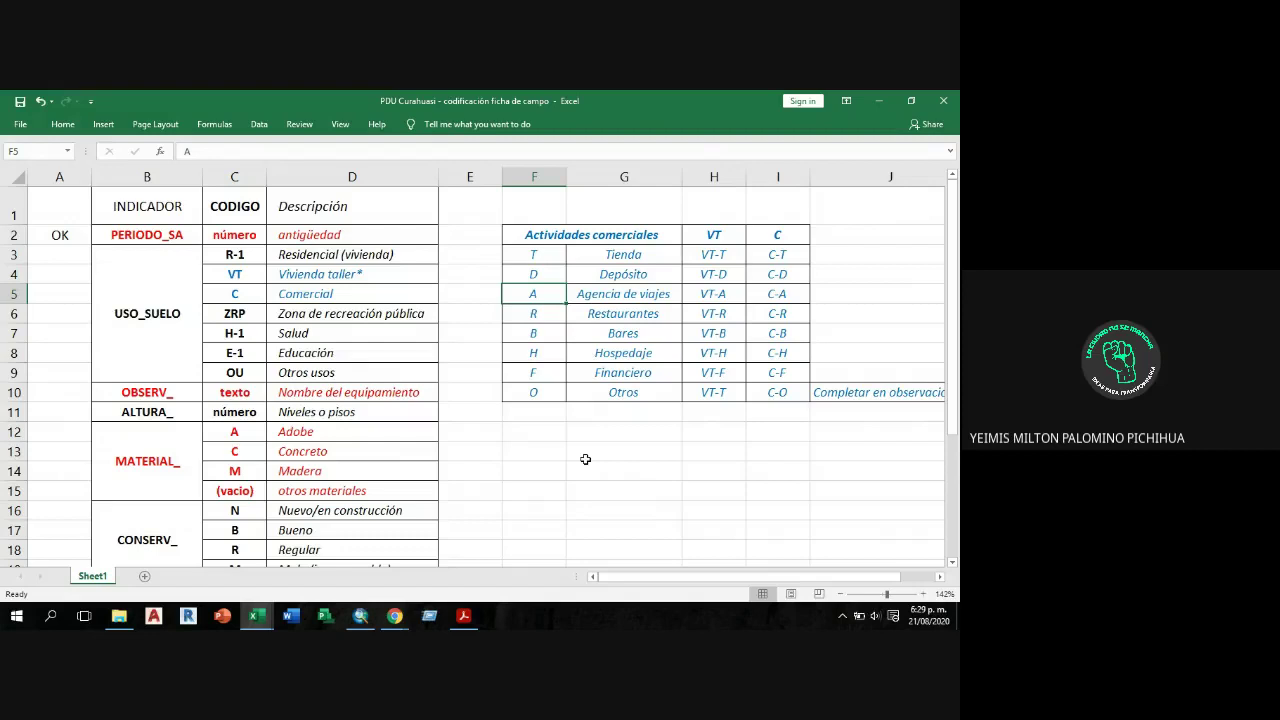
{"action": "left_click", "coordinate": [560, 316]}
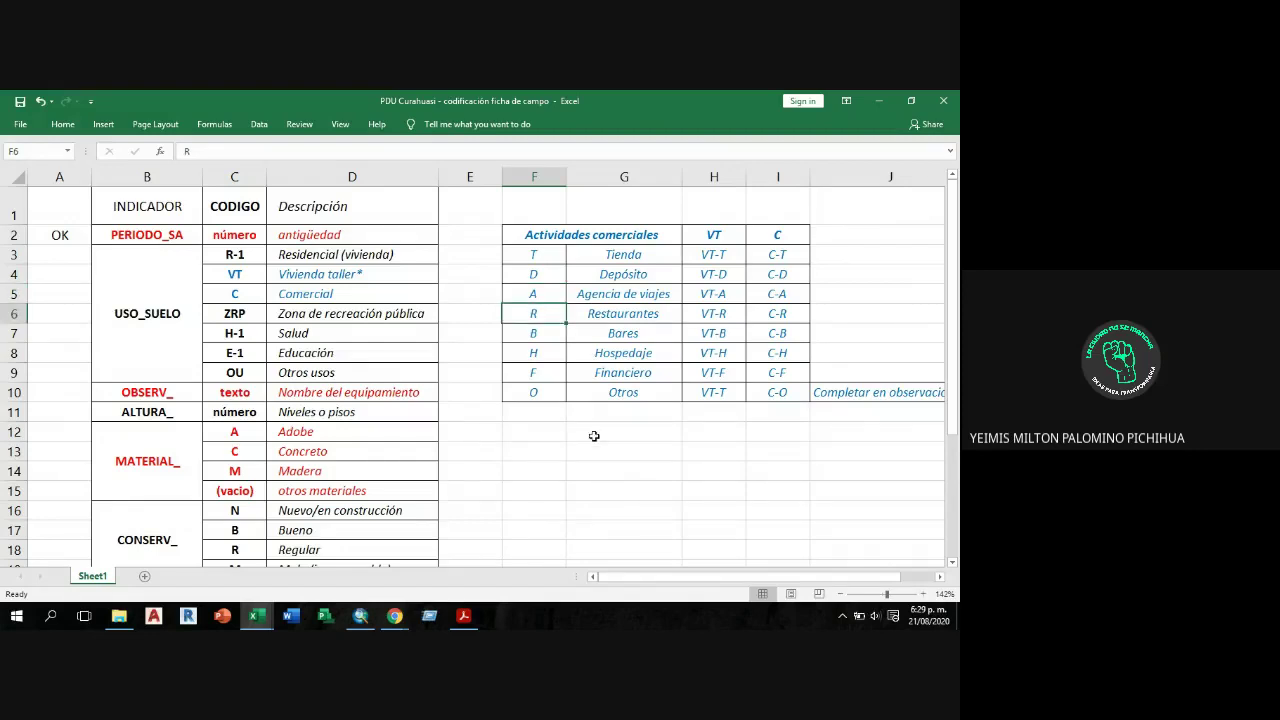
{"action": "left_click", "coordinate": [552, 337]}
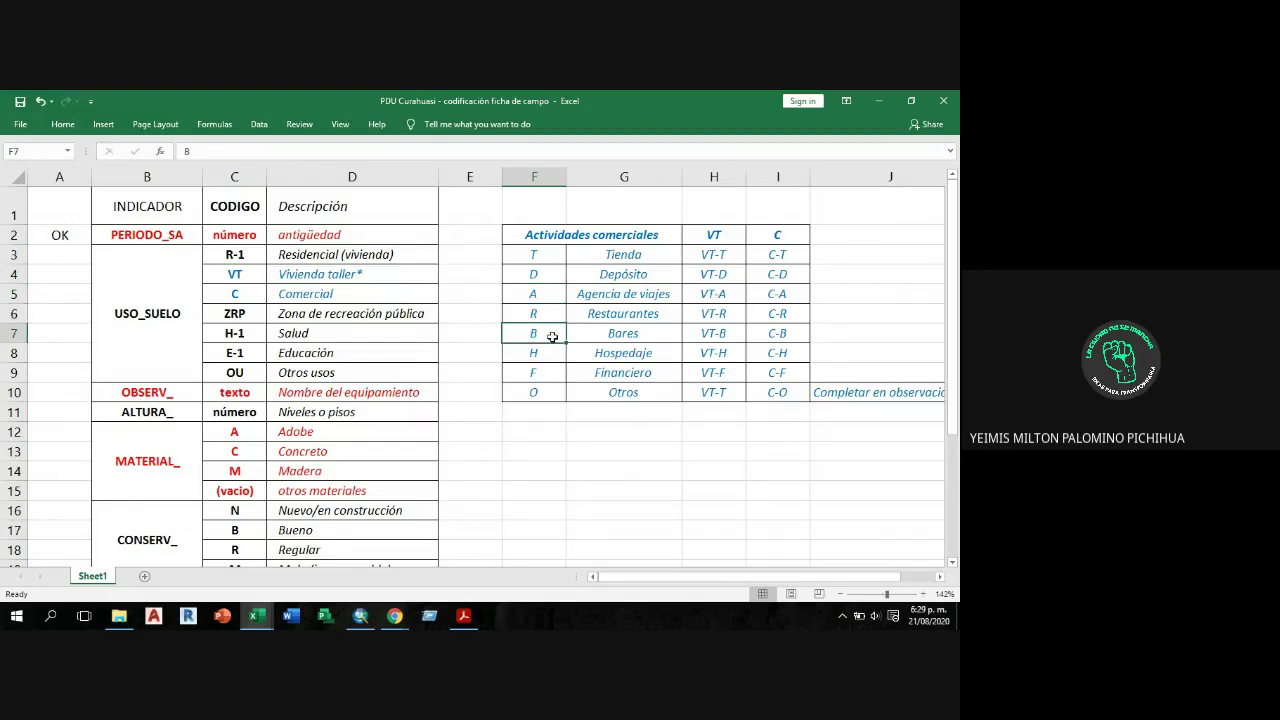
{"action": "left_click", "coordinate": [552, 358]}
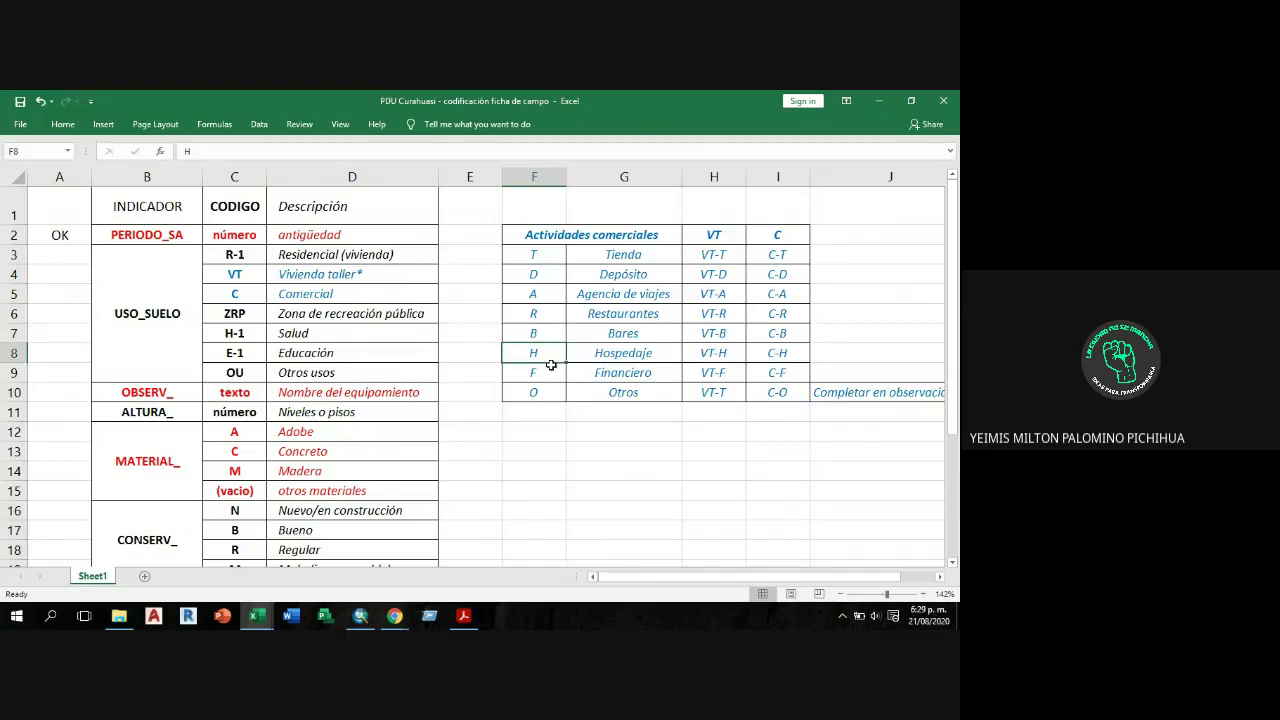
{"action": "left_click", "coordinate": [550, 372]}
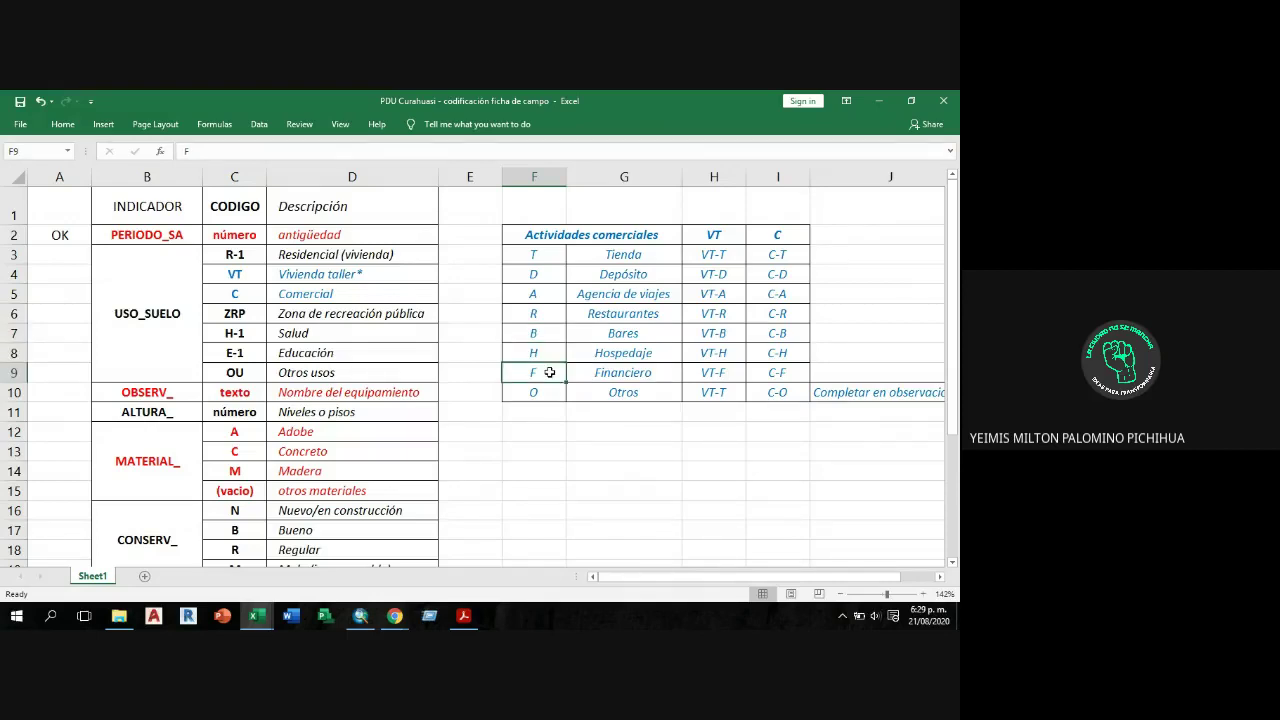
{"action": "left_click", "coordinate": [553, 392]}
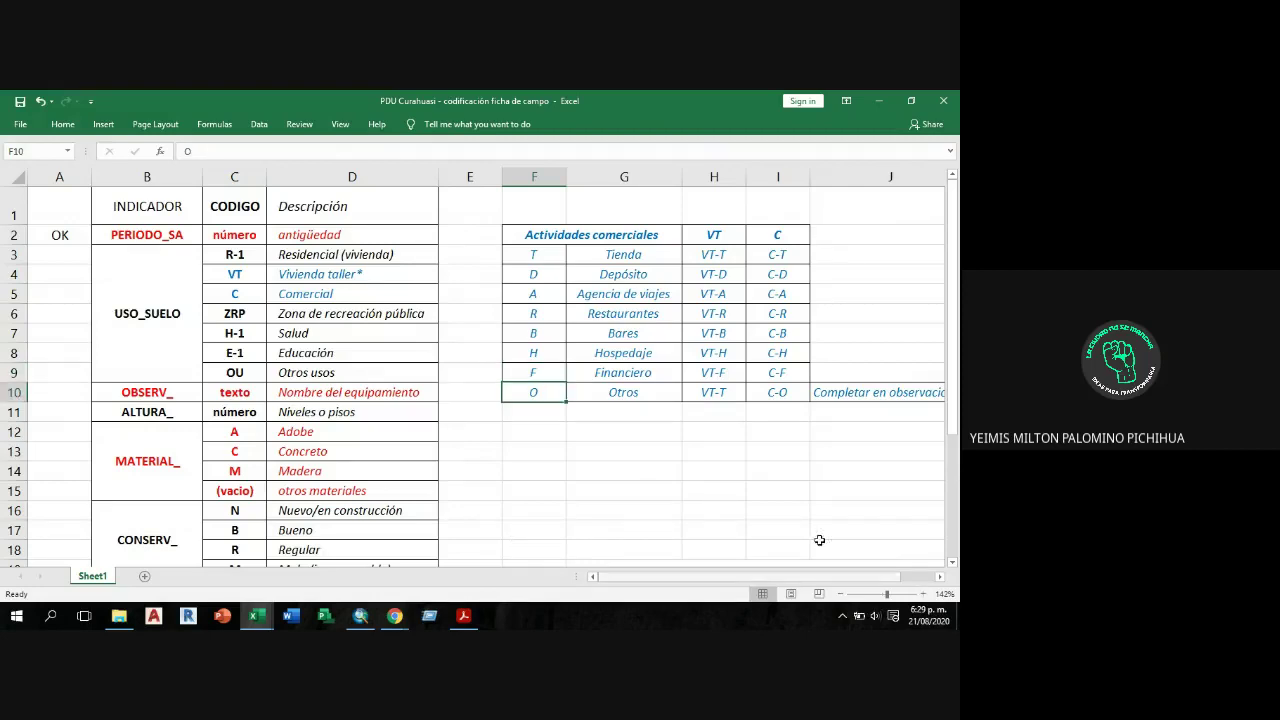
Compare the USO_SUELO codes VT and C with the combined codes in the Actividades comerciales table, such as VT-D and VT-B.
{"action": "left_click", "coordinate": [248, 275]}
{"action": "left_click_drag", "start_coordinate": [264, 281], "coordinate": [420, 296]}
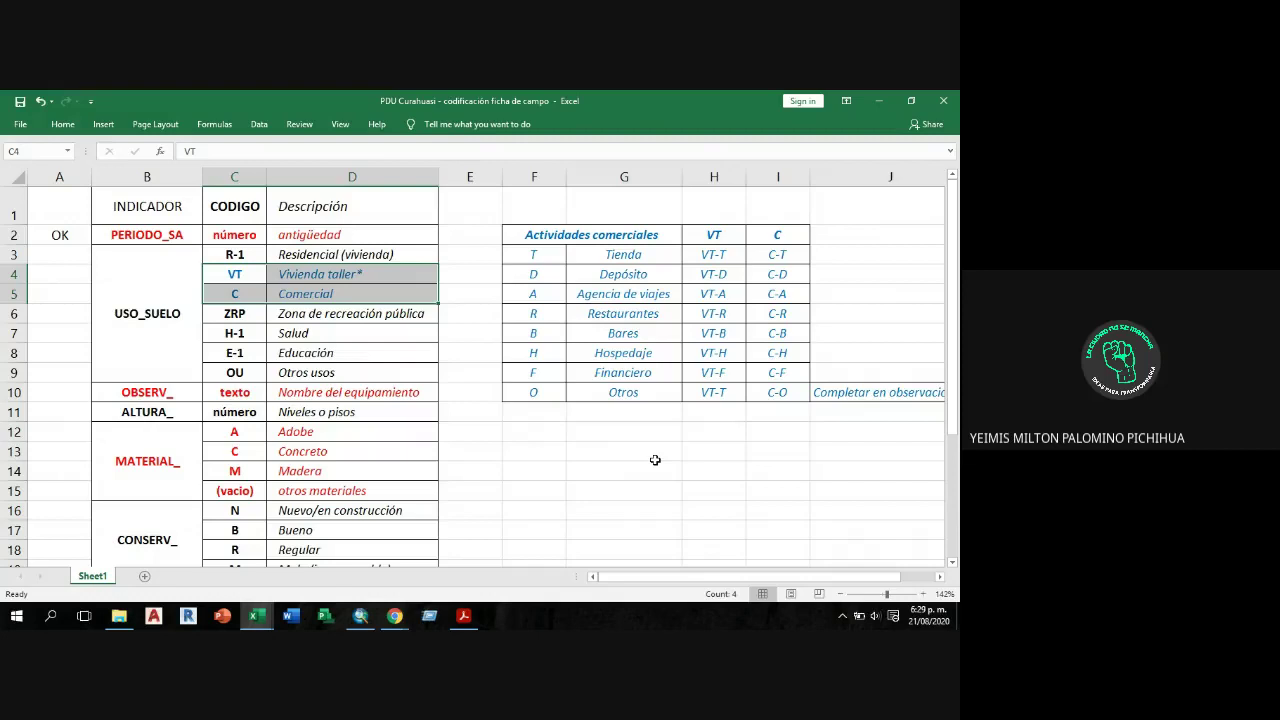
{"action": "left_click", "coordinate": [716, 273]}
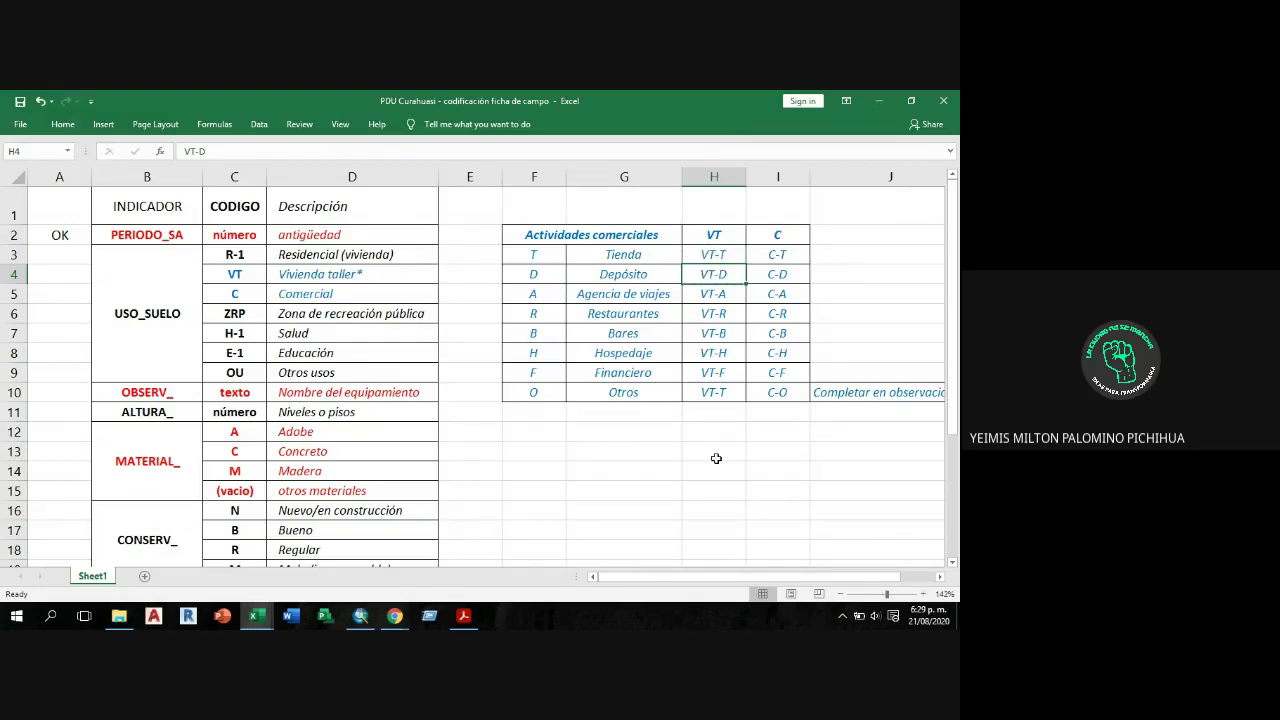
{"action": "left_click", "coordinate": [645, 335]}
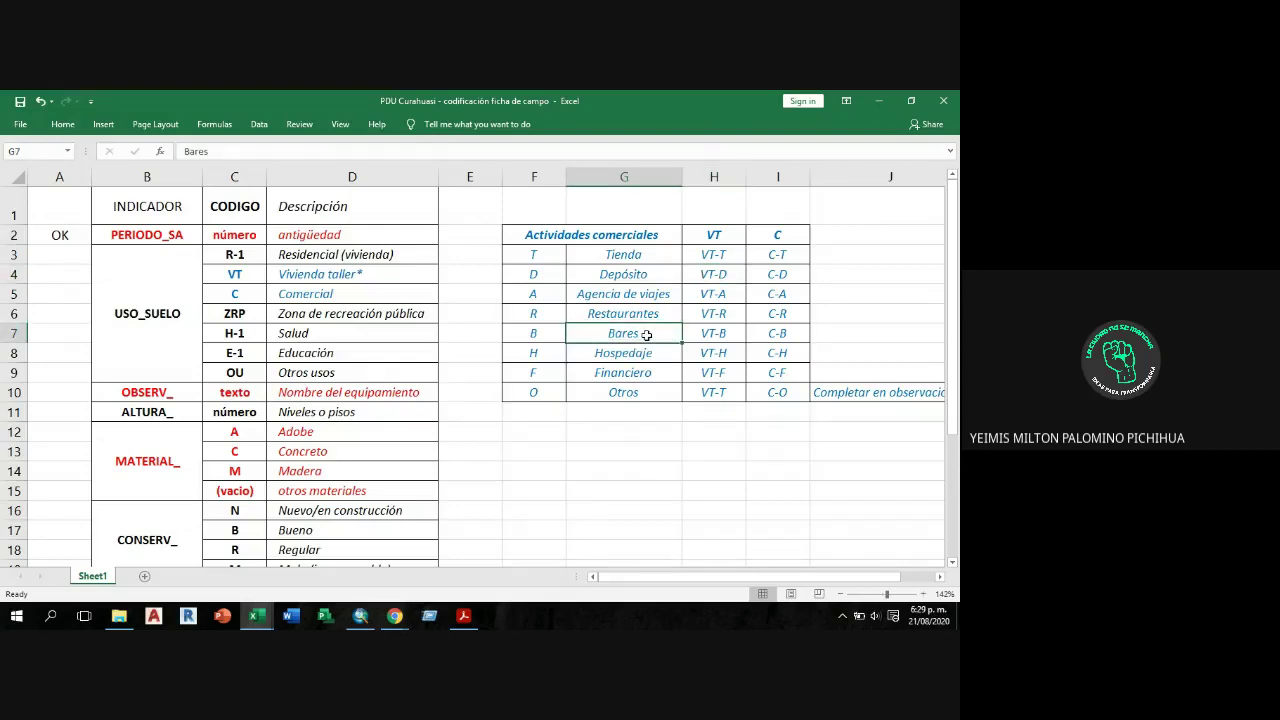
{"action": "left_click", "coordinate": [710, 333]}
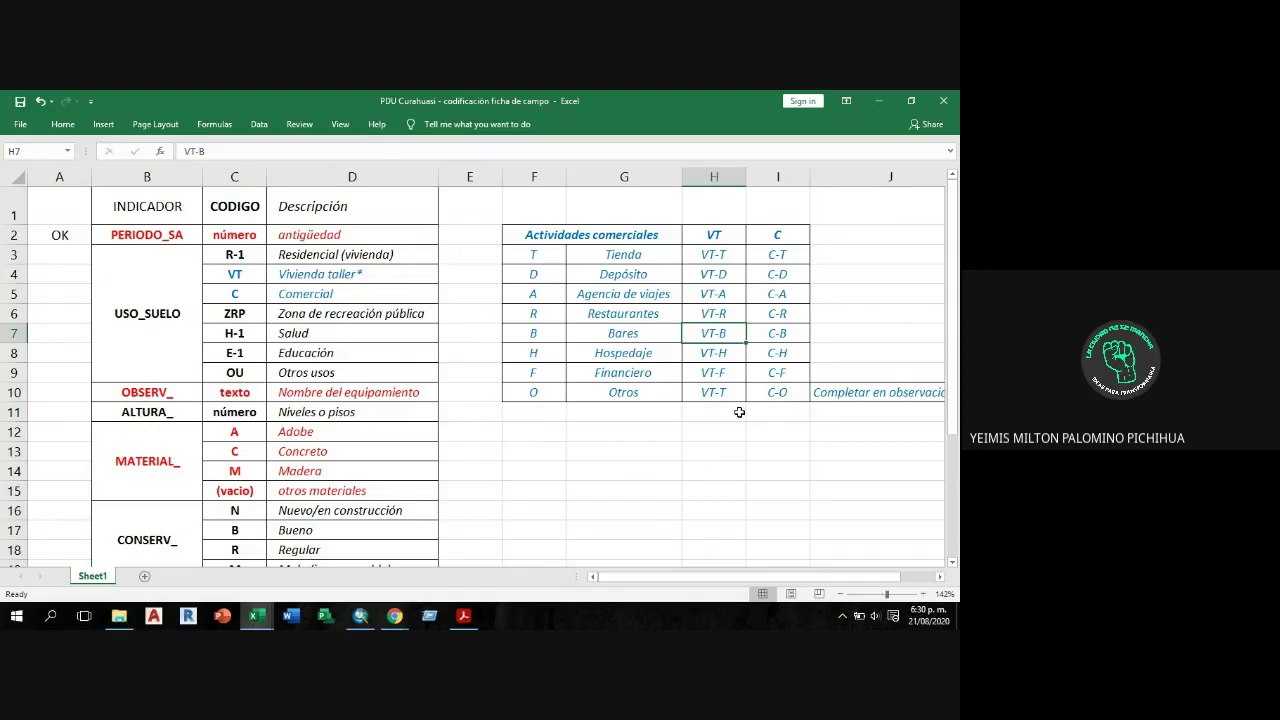
Try shortening the Vivienda taller code in C4 to V, and undo the change.
{"action": "double_click", "coordinate": [246, 274]}
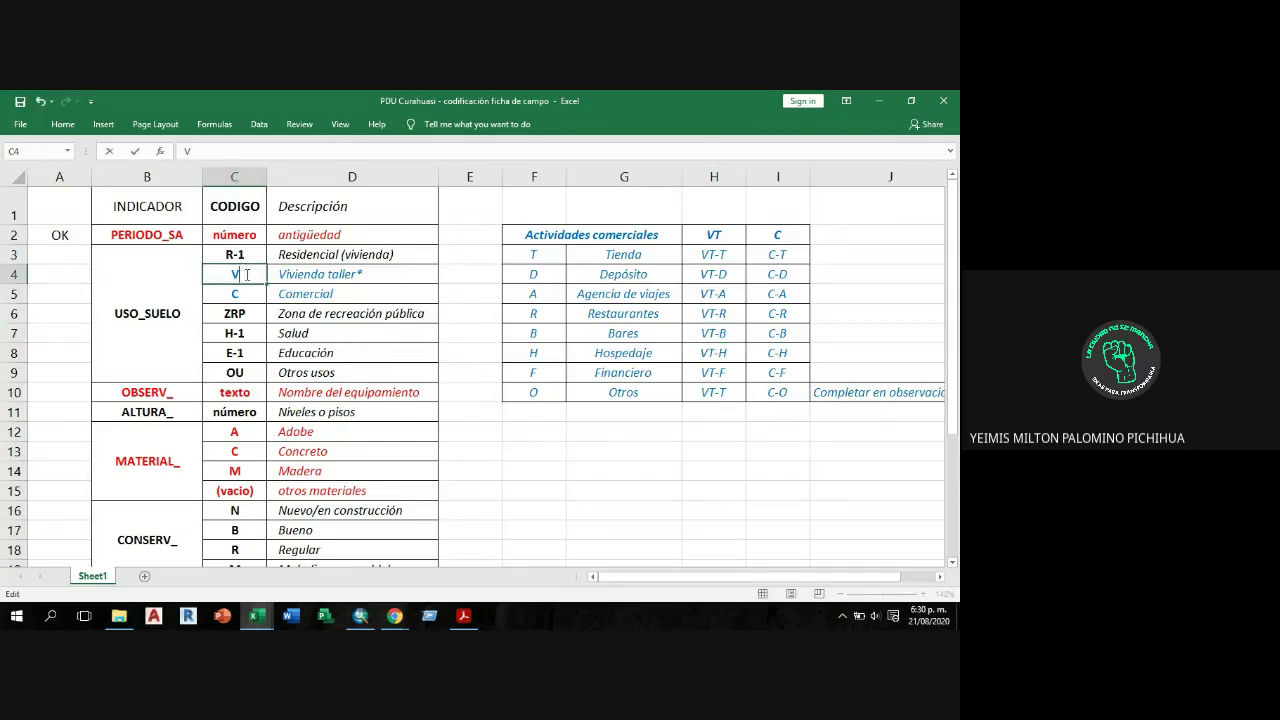
{"action": "key", "text": "Return"}
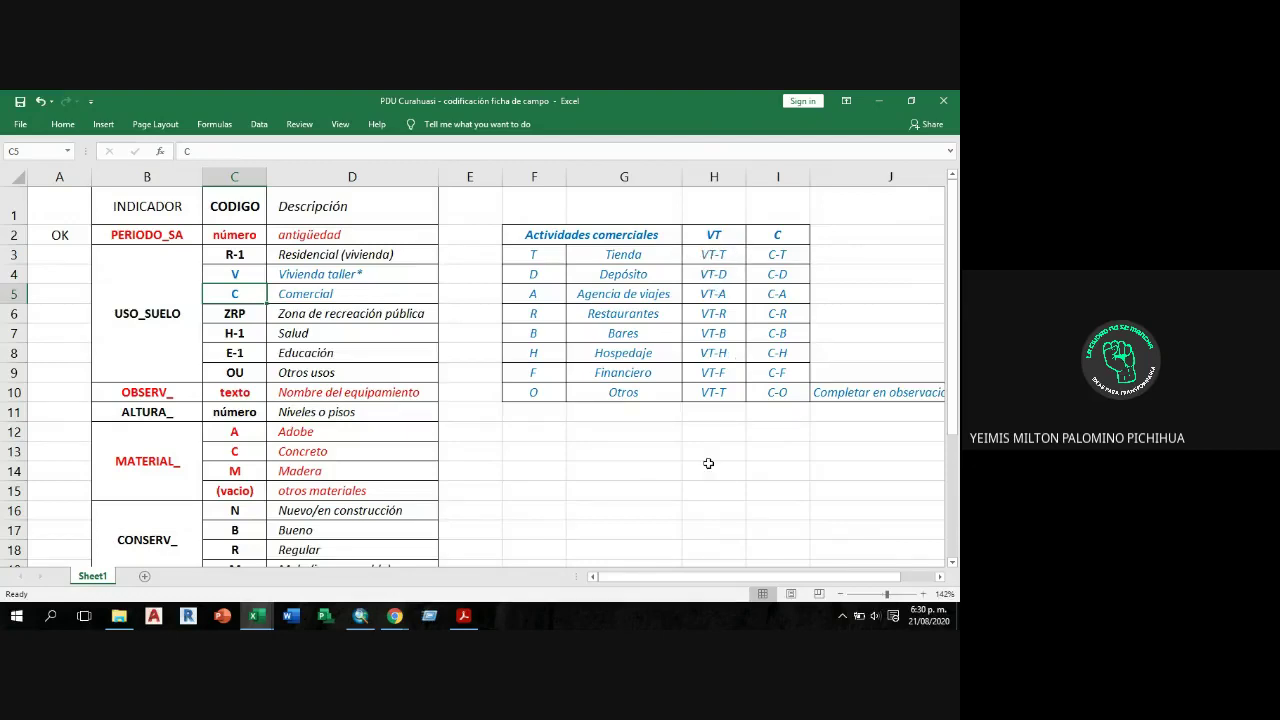
{"action": "key", "text": "ctrl+z"}
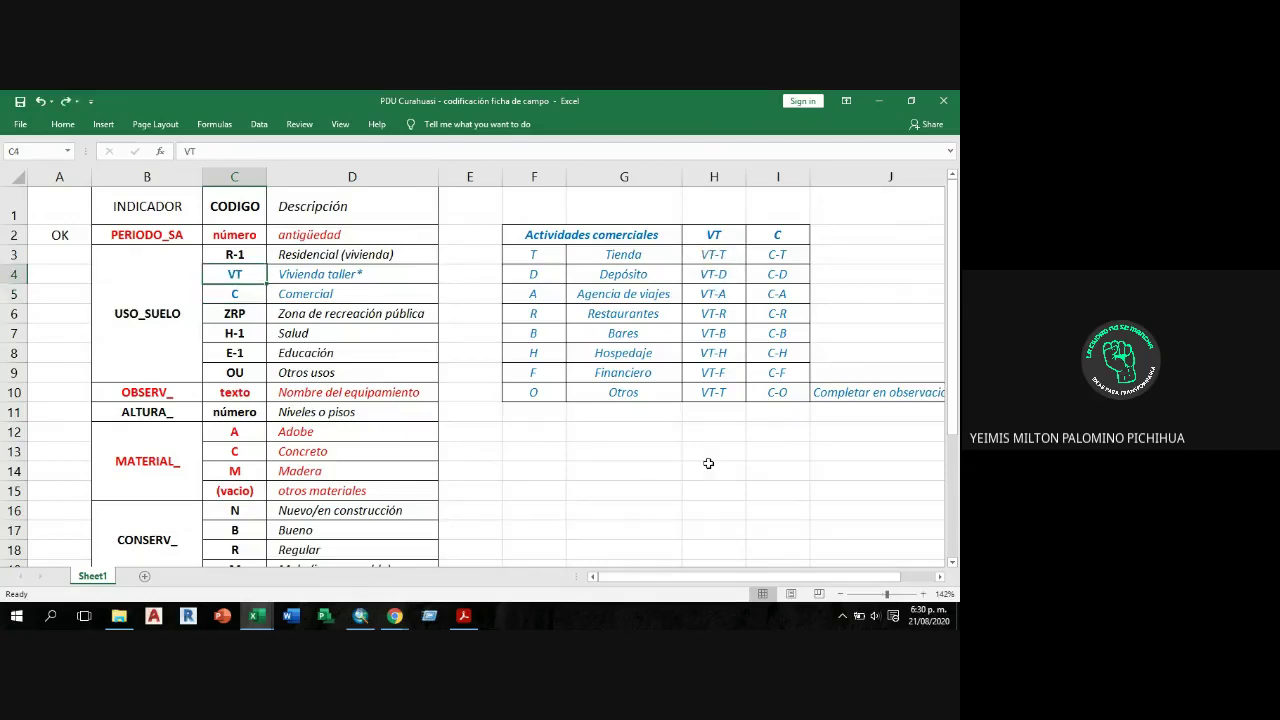
{"action": "left_click", "coordinate": [653, 449]}
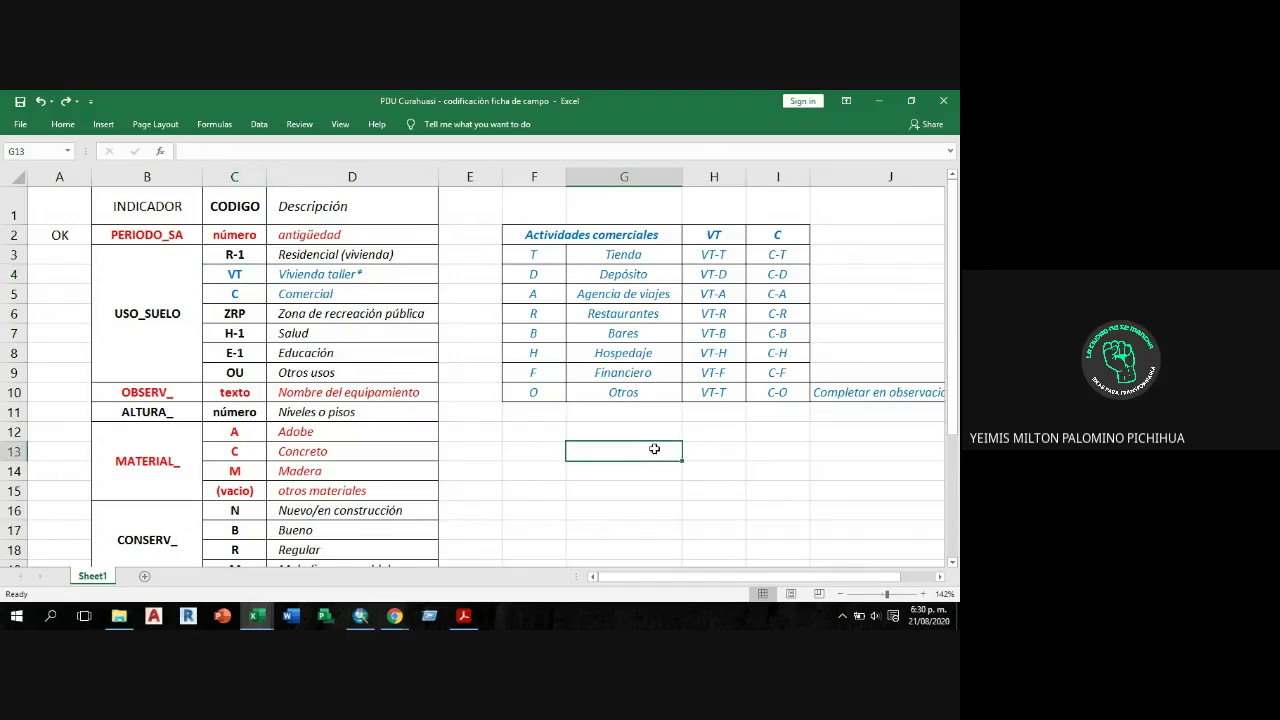
Examine how the Comercial land use relates to the activity letters in F3:F10 and the table's C column.
{"action": "left_click", "coordinate": [390, 277]}
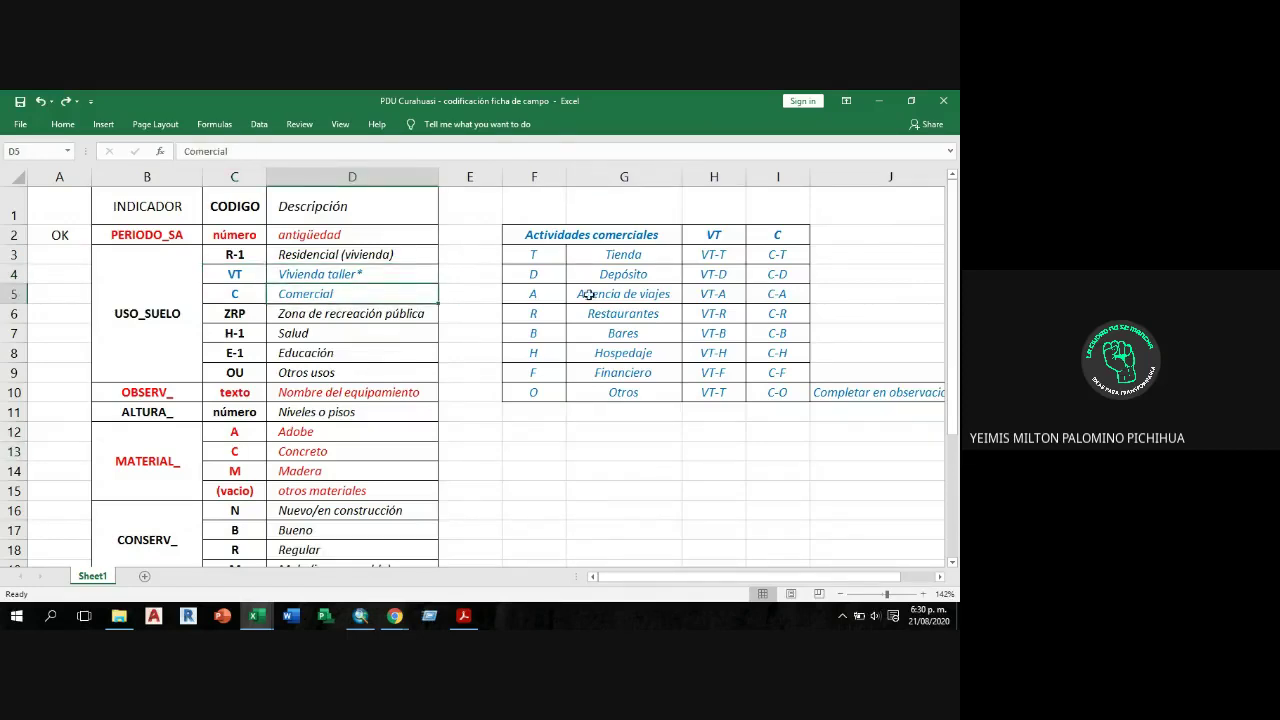
{"action": "left_click_drag", "start_coordinate": [545, 255], "coordinate": [536, 392]}
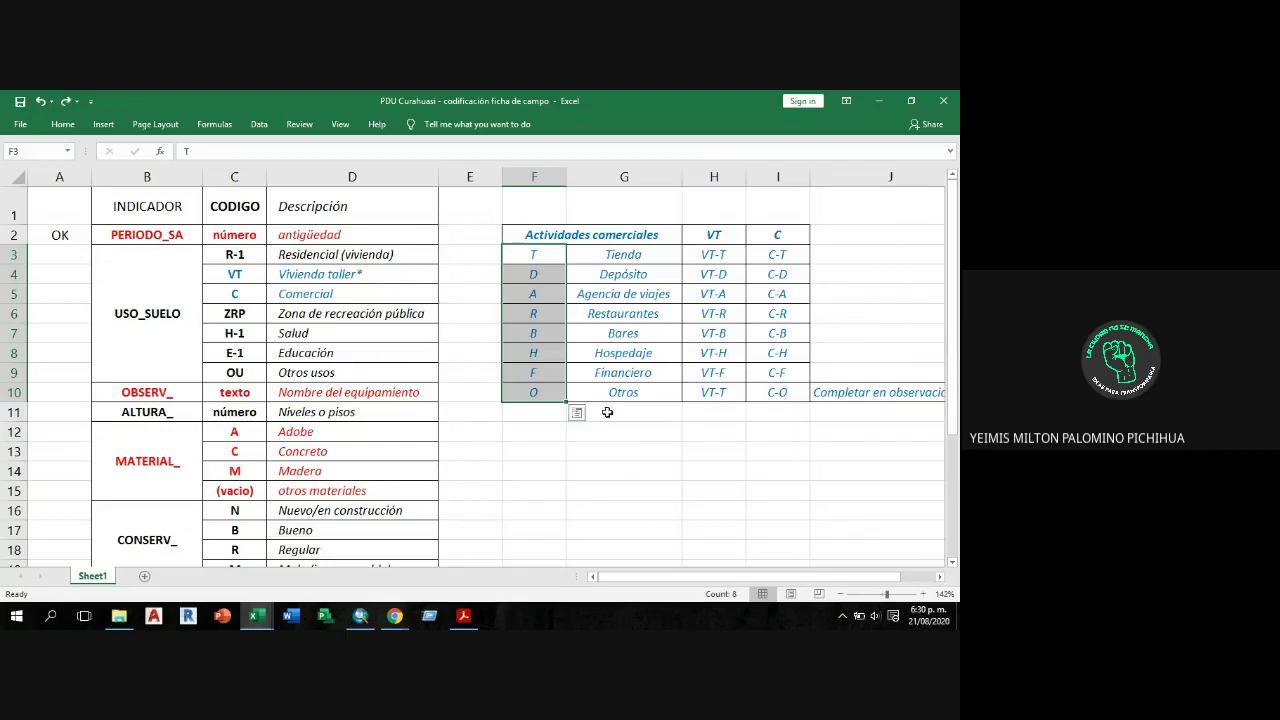
{"action": "left_click", "coordinate": [716, 467]}
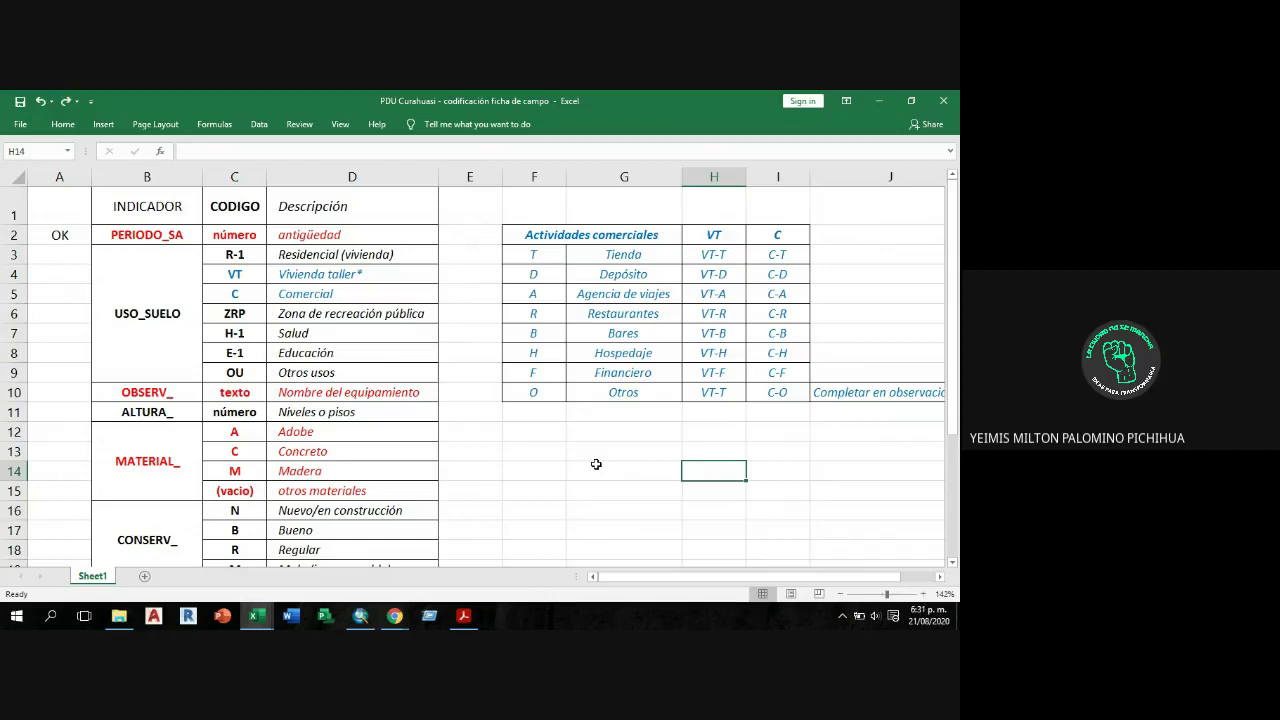
{"action": "left_click", "coordinate": [394, 293]}
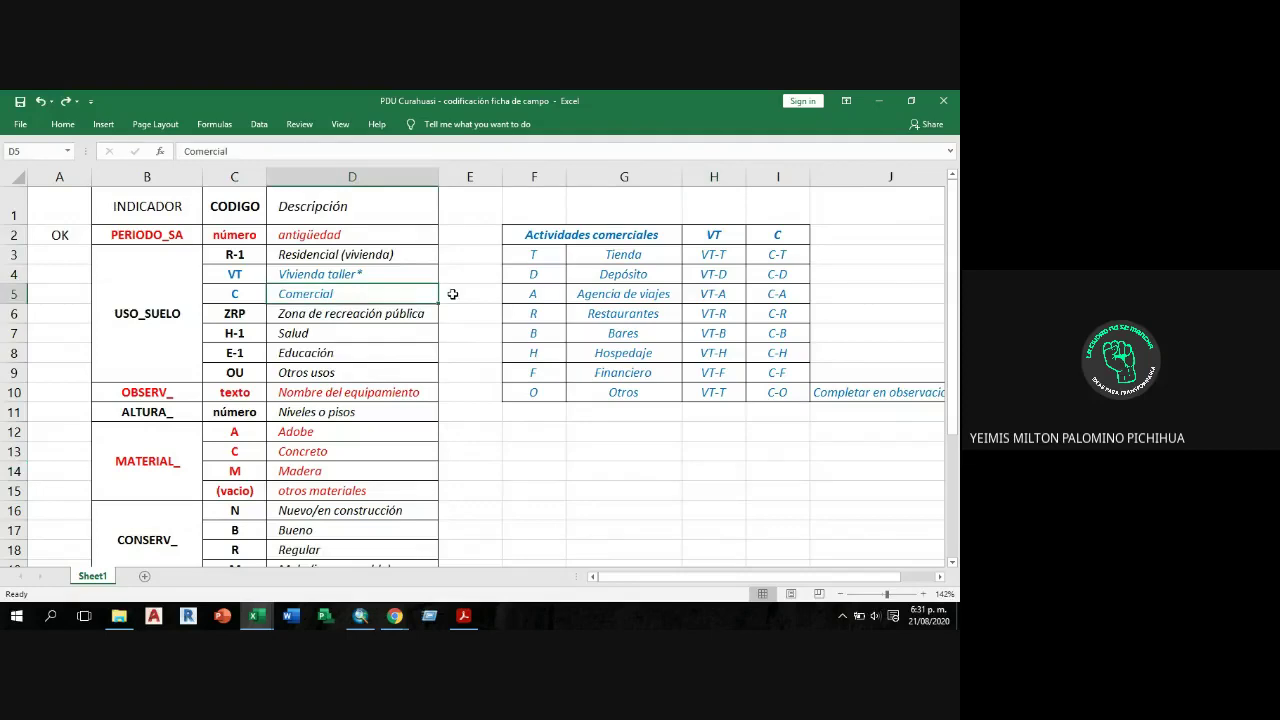
{"action": "left_click", "coordinate": [787, 235]}
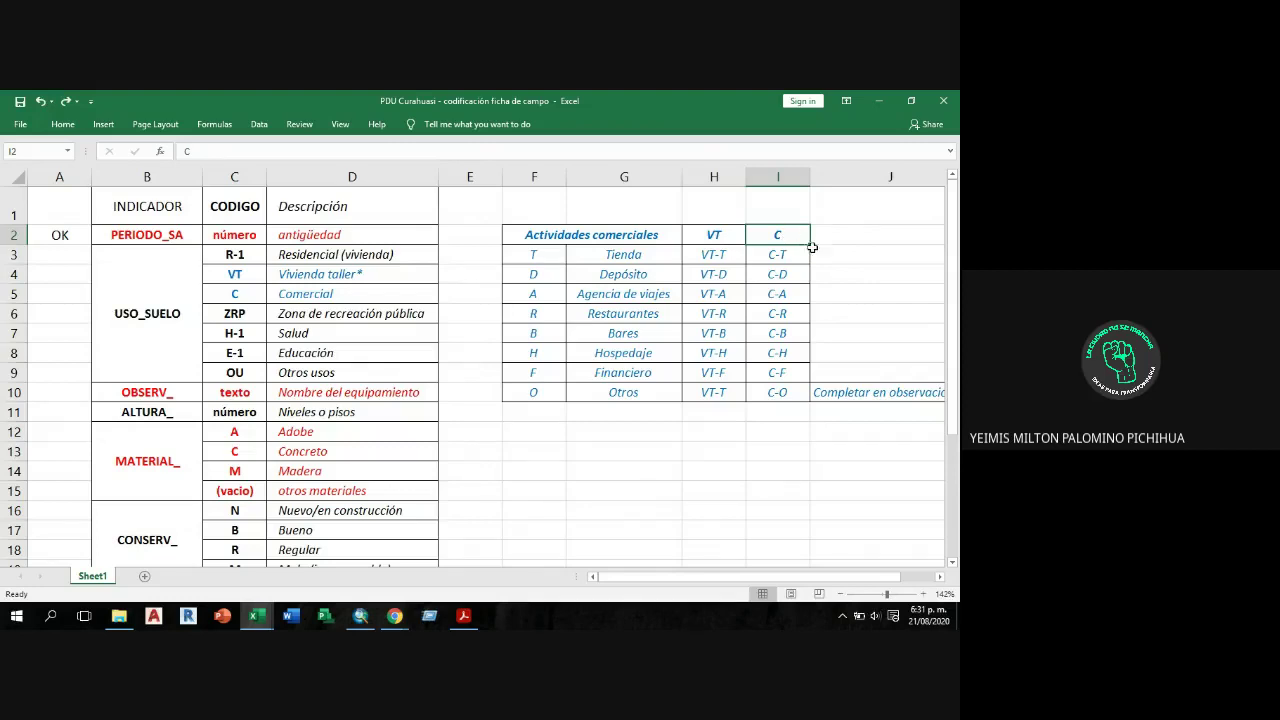
{"action": "left_click", "coordinate": [888, 292]}
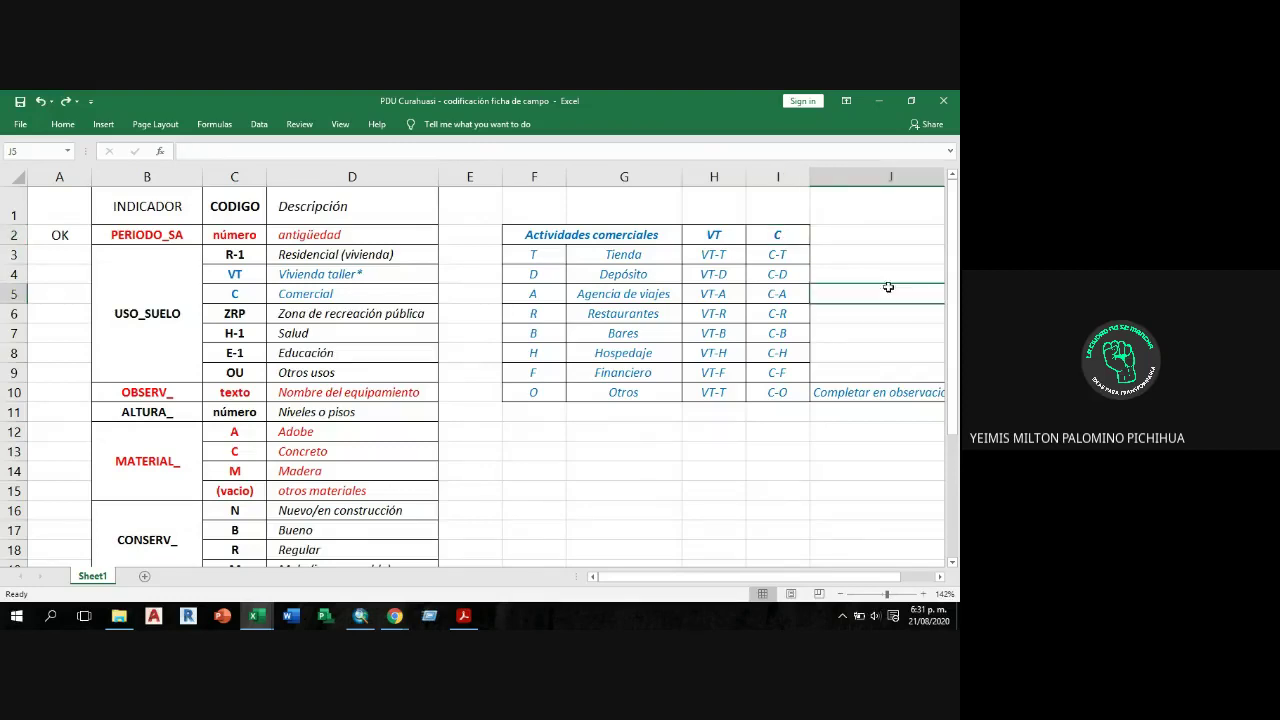
{"action": "left_click", "coordinate": [793, 238]}
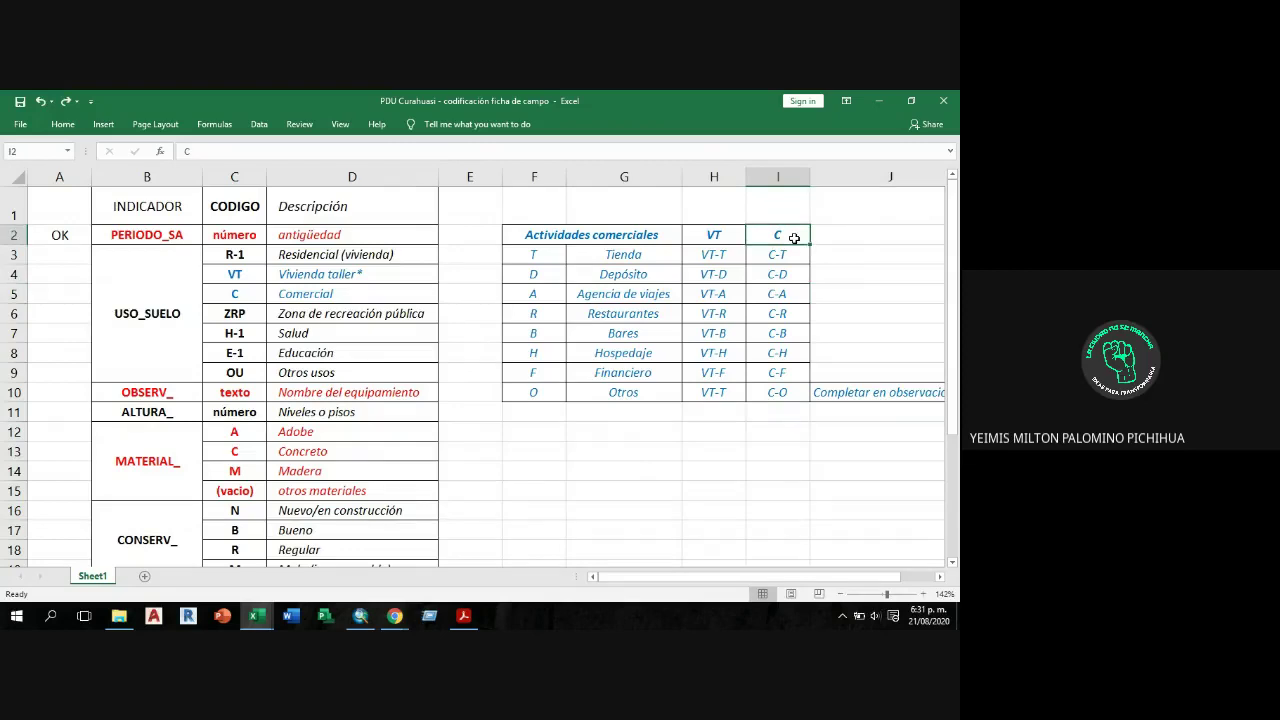
Examine each commercial activity from Tienda to Otros together with the corresponding C-column codes, including C-T, C-R, C-H and C-O.
{"action": "left_click", "coordinate": [617, 254]}
{"action": "left_click", "coordinate": [628, 273]}
{"action": "left_click", "coordinate": [638, 294]}
{"action": "left_click", "coordinate": [640, 314]}
{"action": "left_click", "coordinate": [640, 333]}
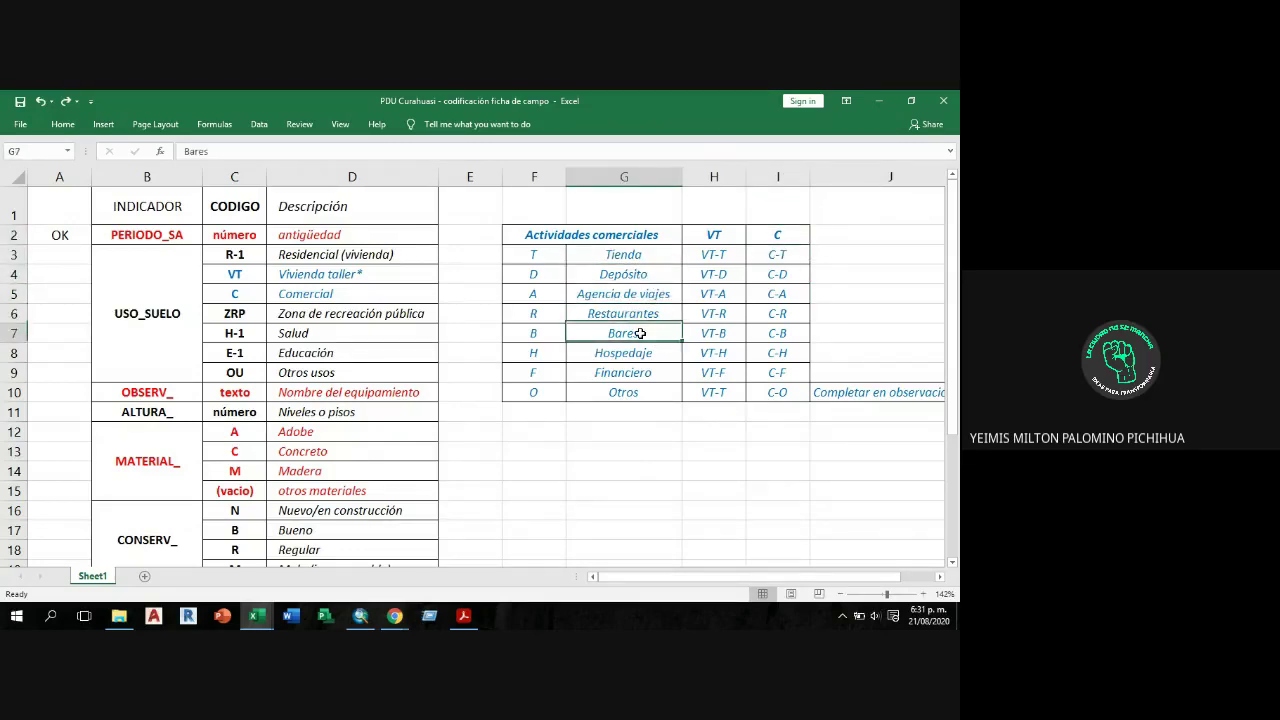
{"action": "left_click", "coordinate": [640, 356]}
{"action": "left_click", "coordinate": [652, 377]}
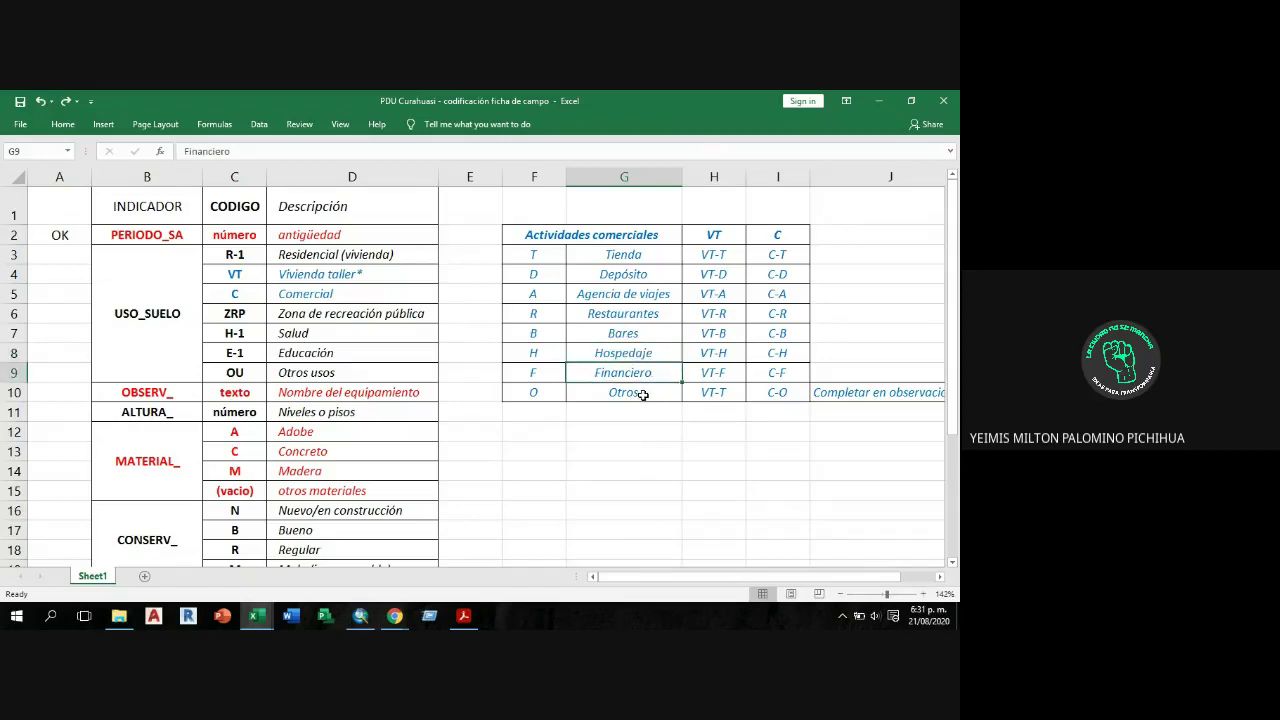
{"action": "left_click", "coordinate": [643, 395]}
{"action": "left_click", "coordinate": [812, 338]}
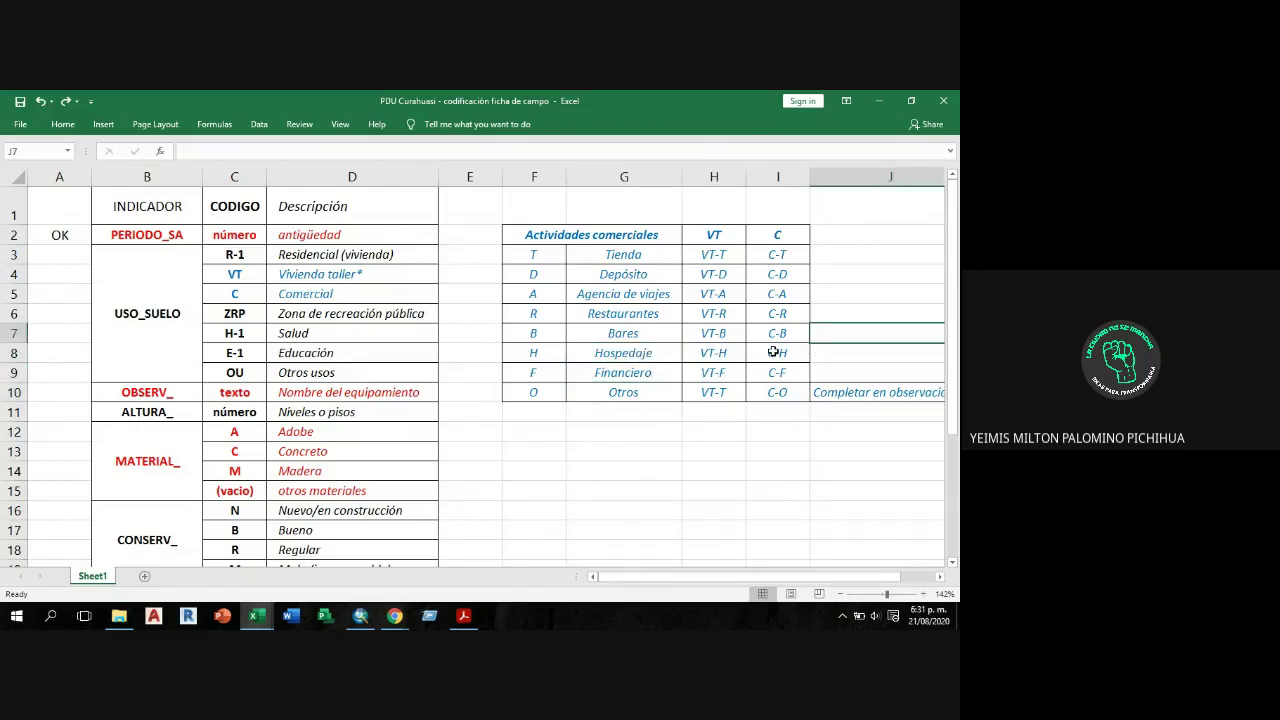
{"action": "left_click", "coordinate": [773, 352]}
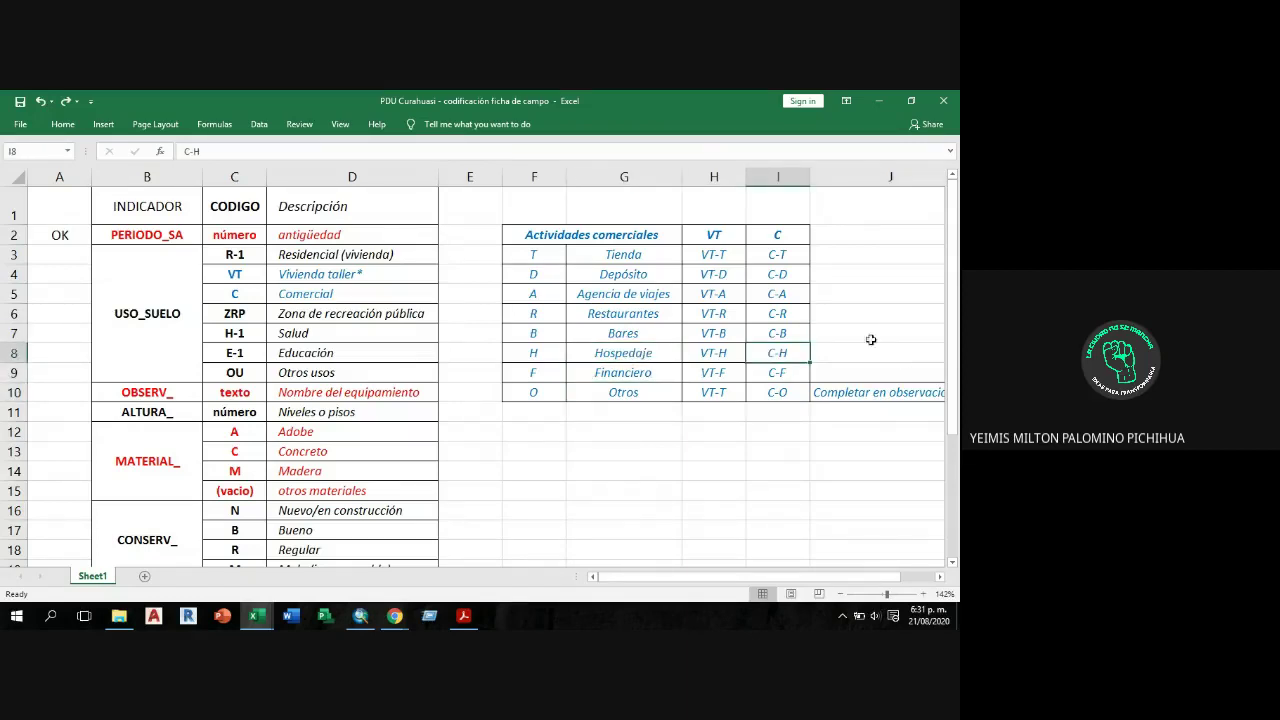
{"action": "left_click", "coordinate": [775, 315]}
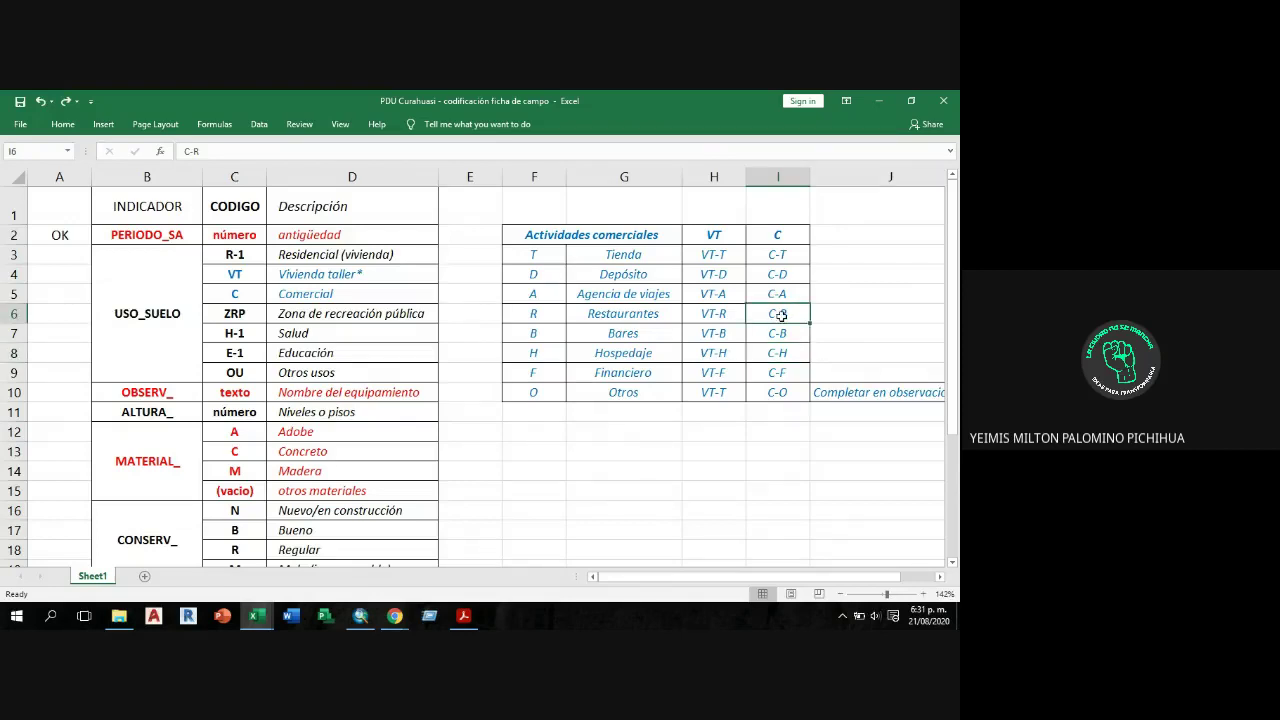
{"action": "left_click", "coordinate": [784, 395]}
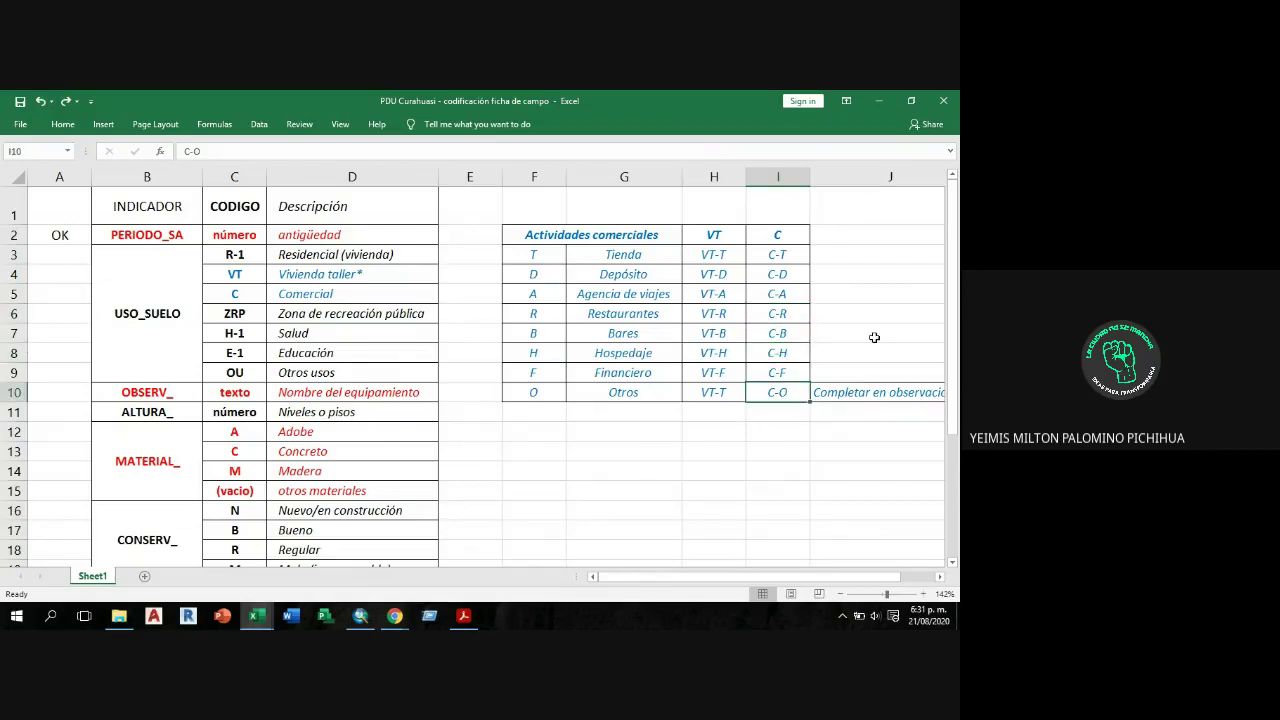
{"action": "left_click", "coordinate": [780, 272]}
{"action": "left_click", "coordinate": [790, 253]}
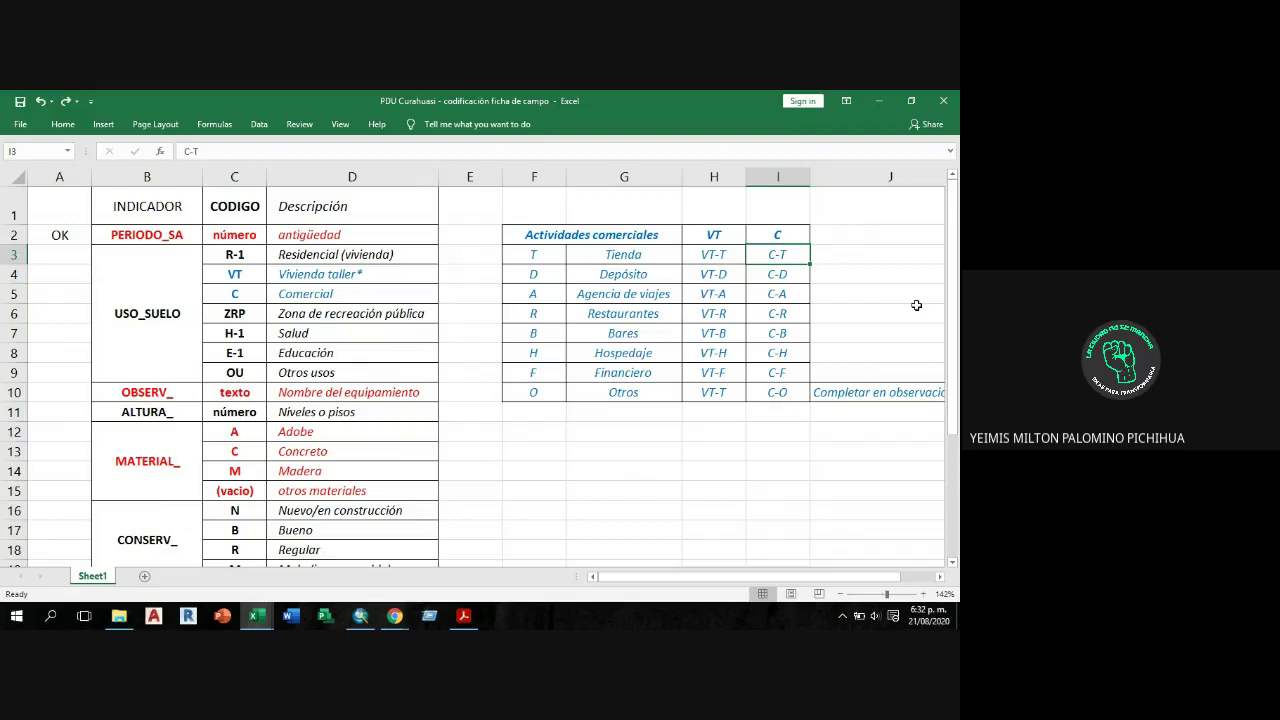
Read the note beside the Otros row about completing the entry in observations.
{"action": "left_click", "coordinate": [940, 580]}
{"action": "left_click", "coordinate": [560, 372]}
{"action": "left_click", "coordinate": [560, 393]}
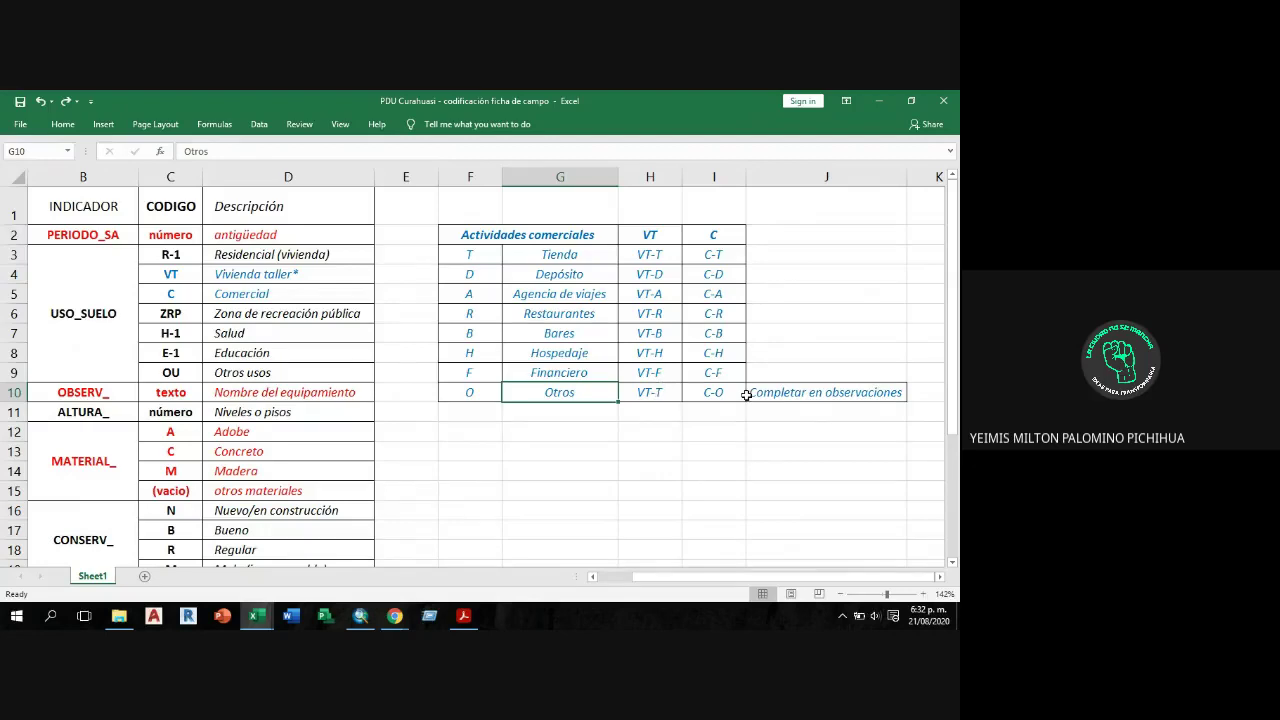
{"action": "left_click", "coordinate": [756, 392]}
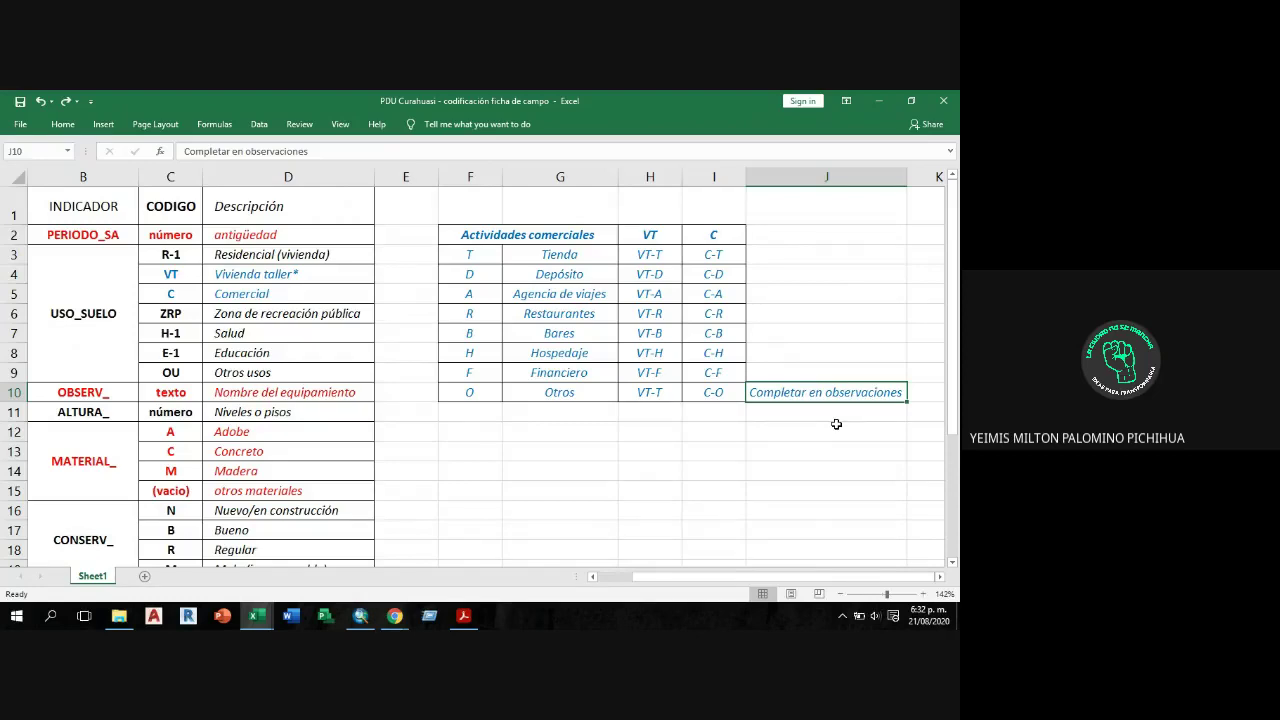
{"action": "left_click", "coordinate": [577, 453]}
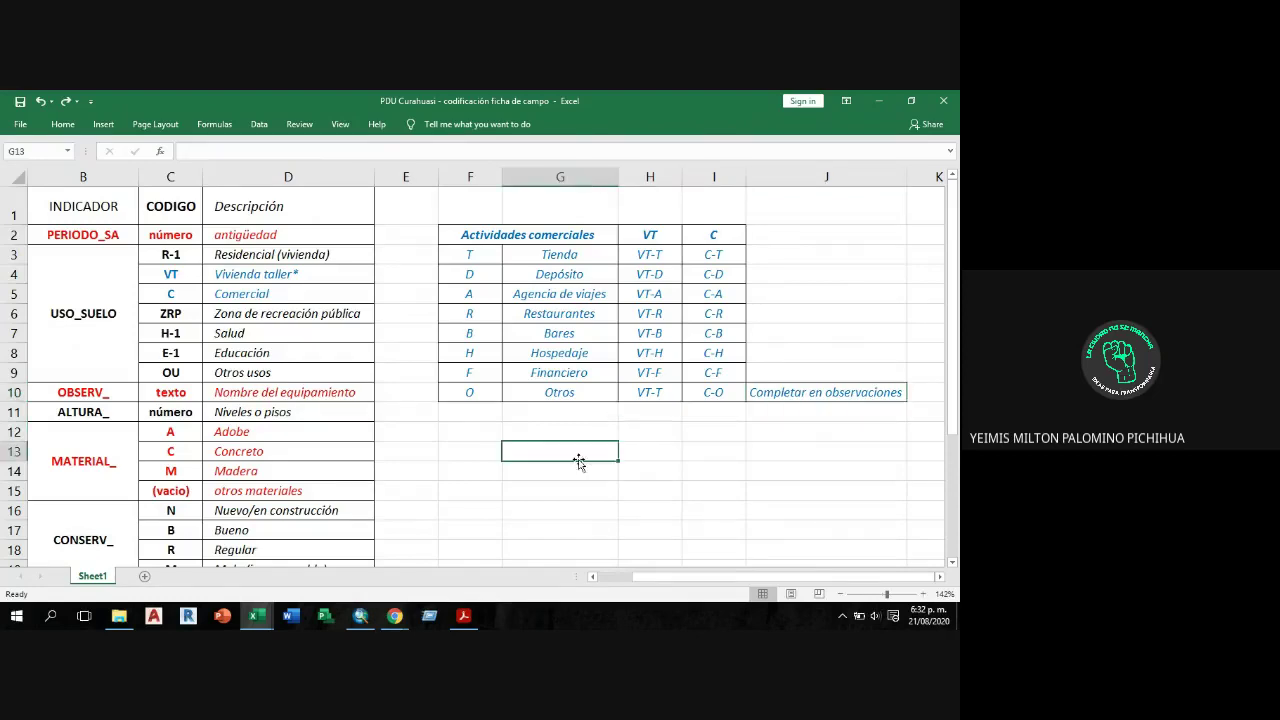
Correct the VT code for the Otros activity in H10 to VT-O.
{"action": "left_click", "coordinate": [471, 392]}
{"action": "double_click", "coordinate": [667, 392]}
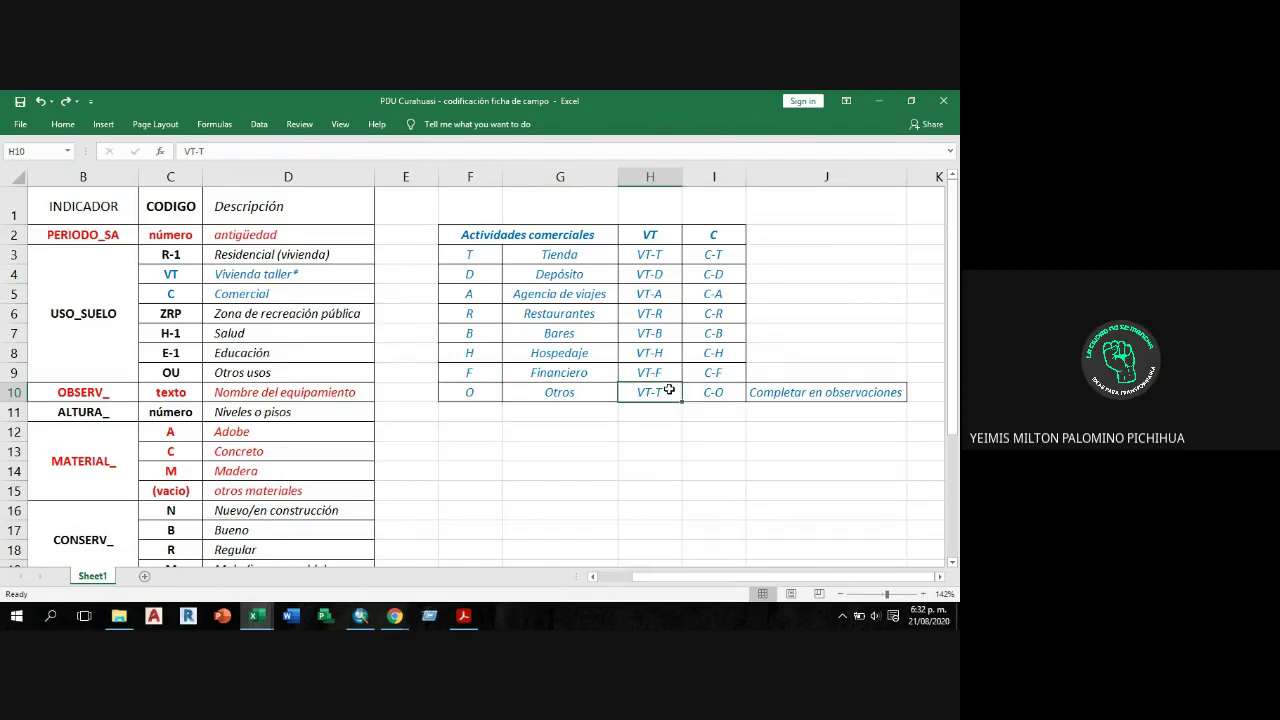
{"action": "key", "text": "BackSpace"}
{"action": "type", "text": "O"}
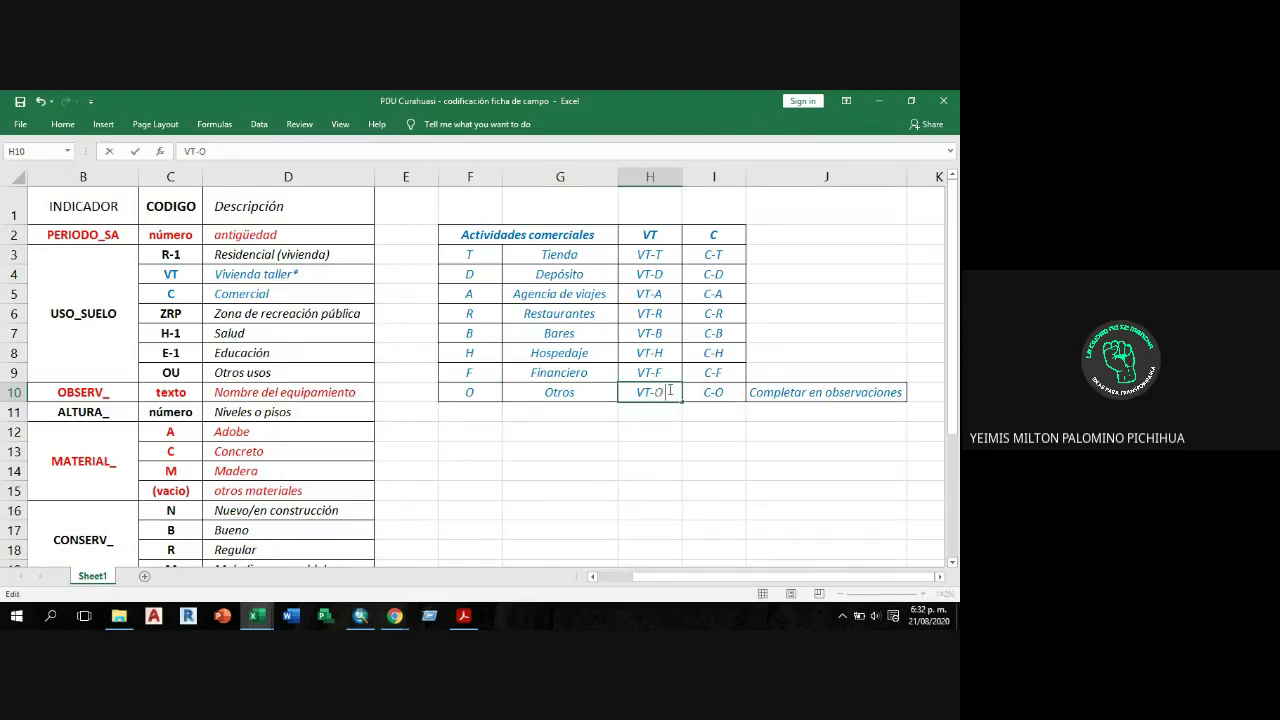
{"action": "left_click", "coordinate": [665, 231]}
Compare the OU code for Otros usos with the Otros row and the VT and C headings of the Actividades comerciales table.
{"action": "left_click", "coordinate": [722, 232]}
{"action": "left_click", "coordinate": [240, 369]}
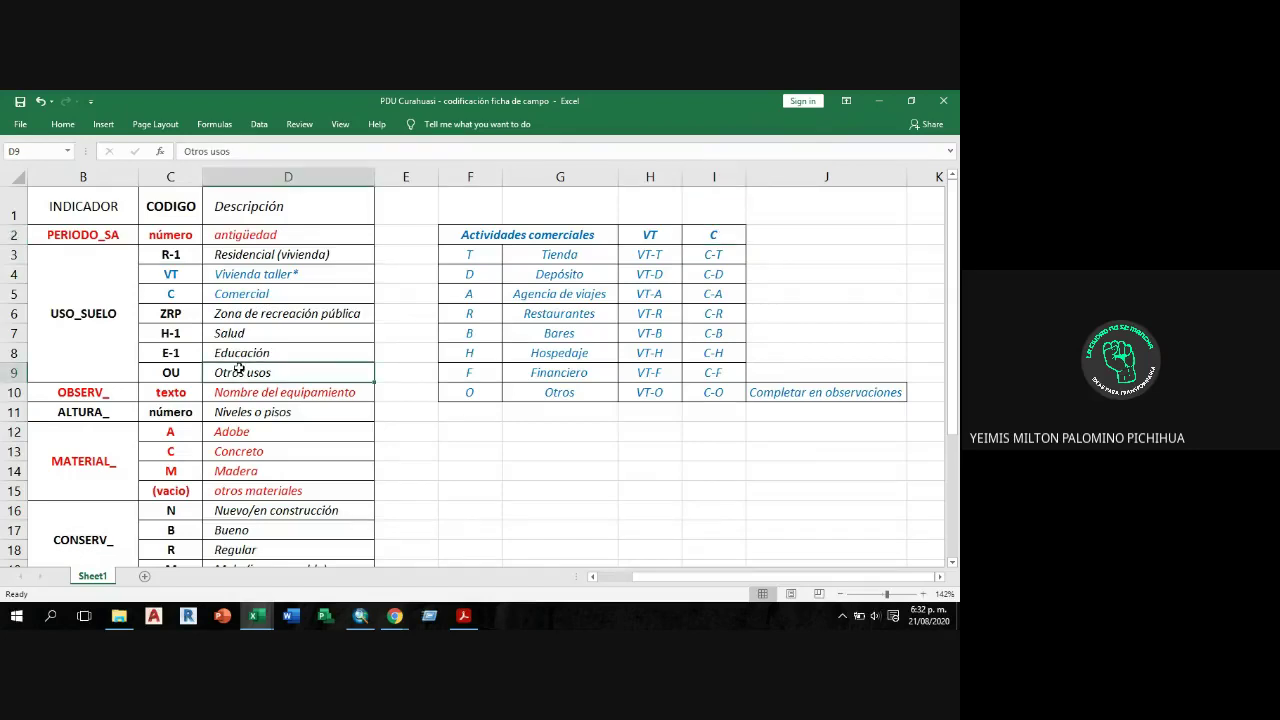
{"action": "left_click", "coordinate": [181, 379]}
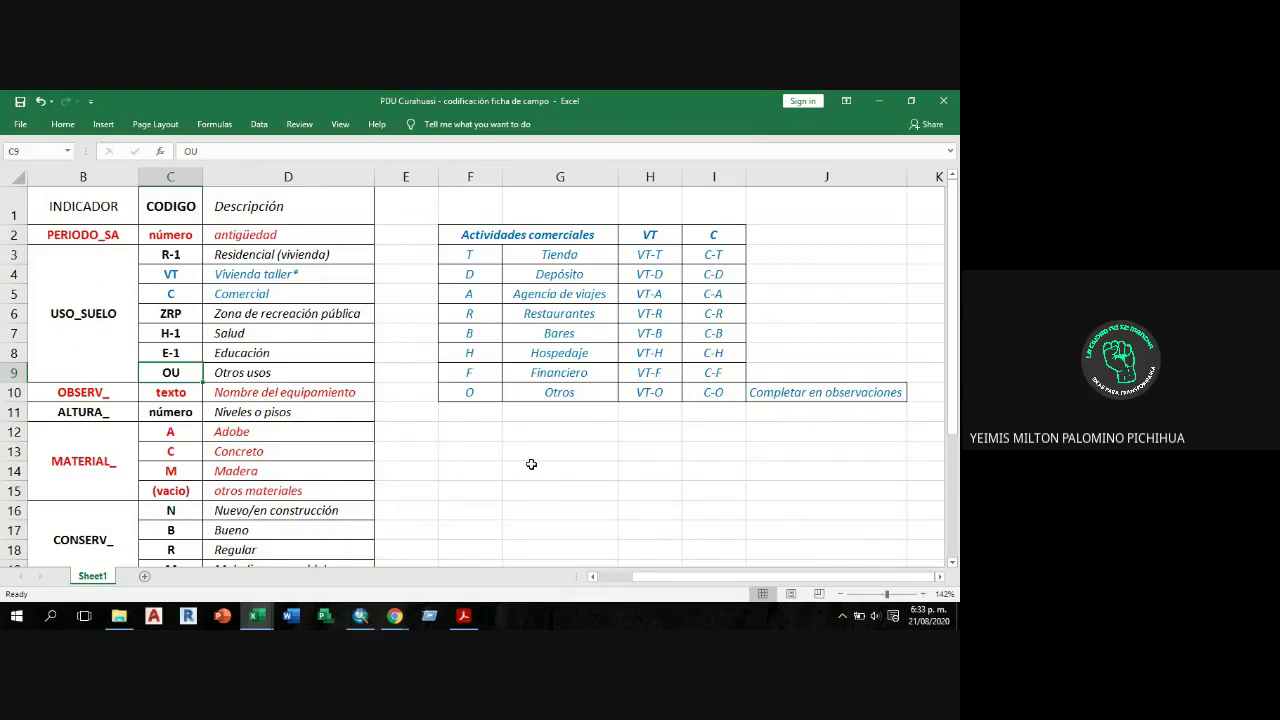
{"action": "left_click", "coordinate": [466, 392]}
{"action": "left_click_drag", "start_coordinate": [456, 395], "coordinate": [543, 388]}
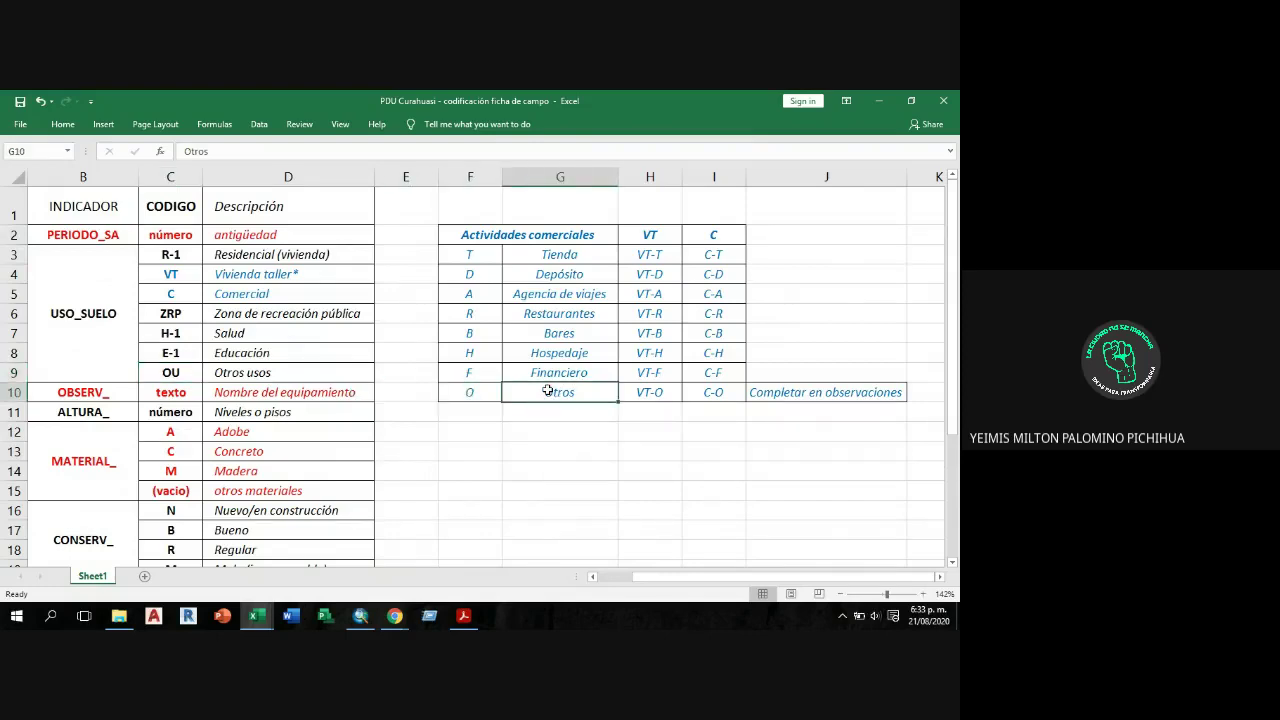
{"action": "left_click", "coordinate": [530, 231]}
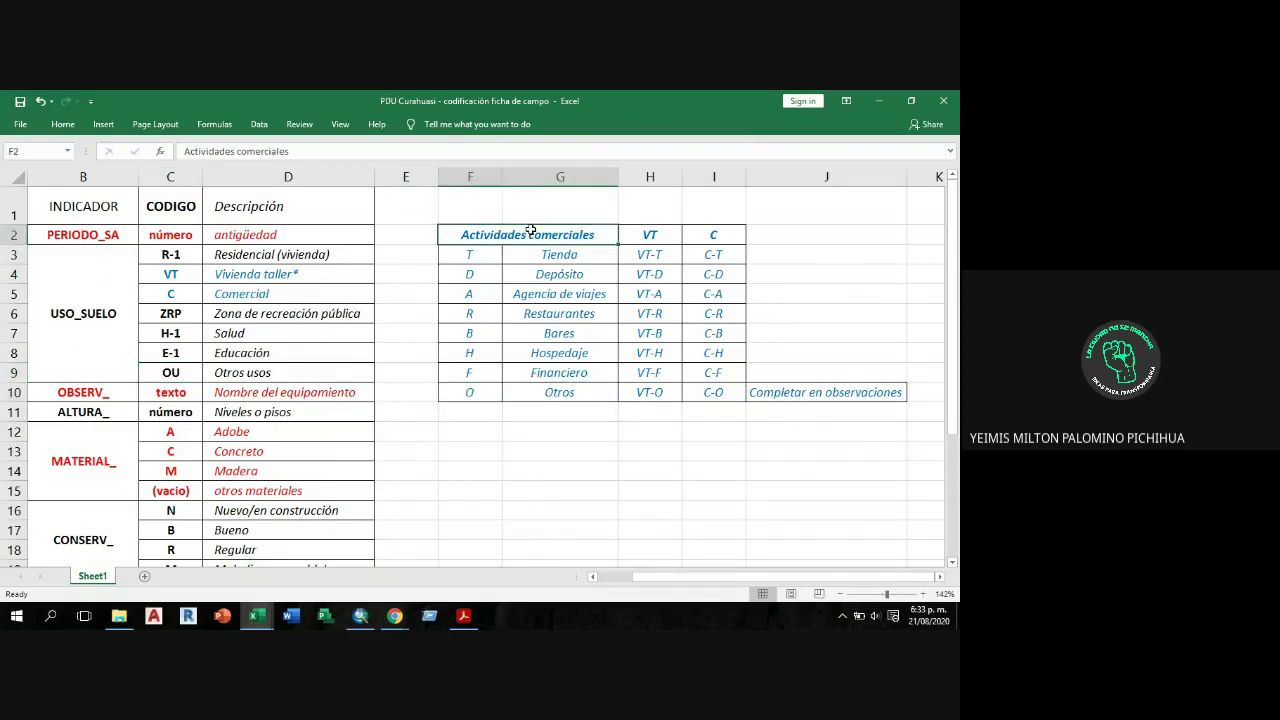
{"action": "left_click", "coordinate": [657, 234]}
{"action": "left_click", "coordinate": [729, 236]}
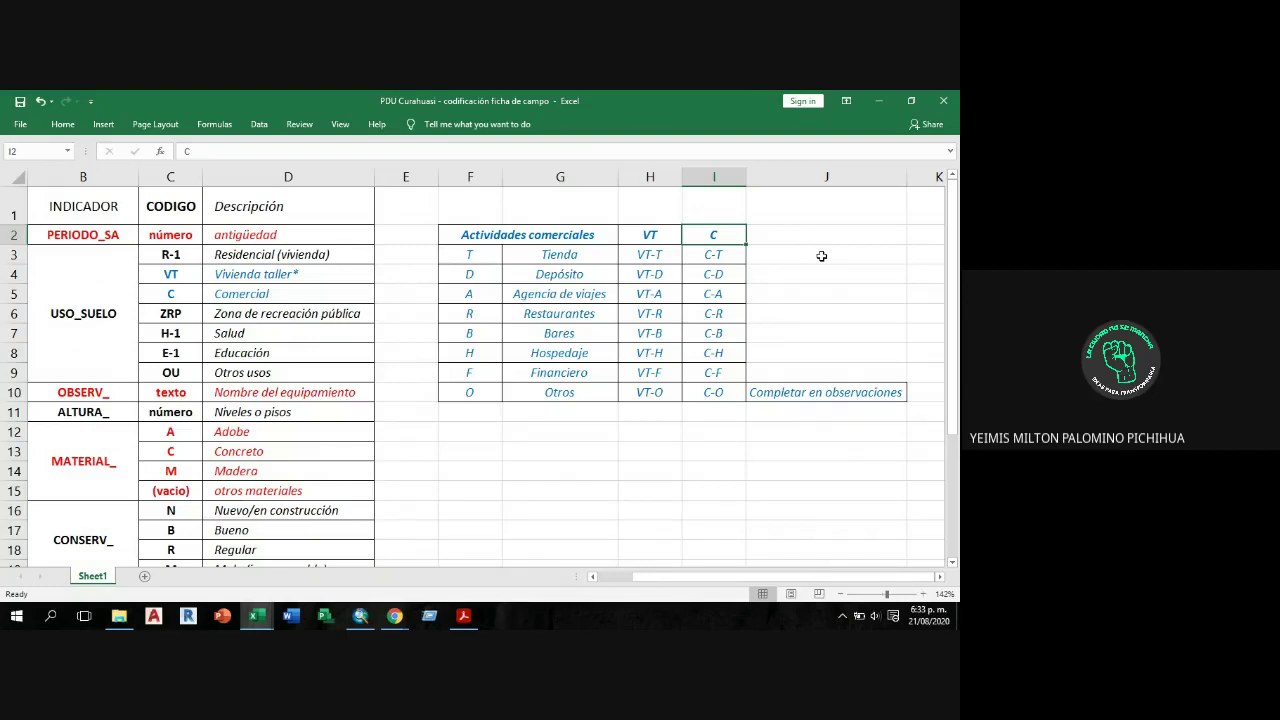
Review the OBSERV_ row with its Completar en observaciones note, and the ALTURA_ row for Niveles o pisos.
{"action": "left_click_drag", "start_coordinate": [950, 418], "coordinate": [929, 500]}
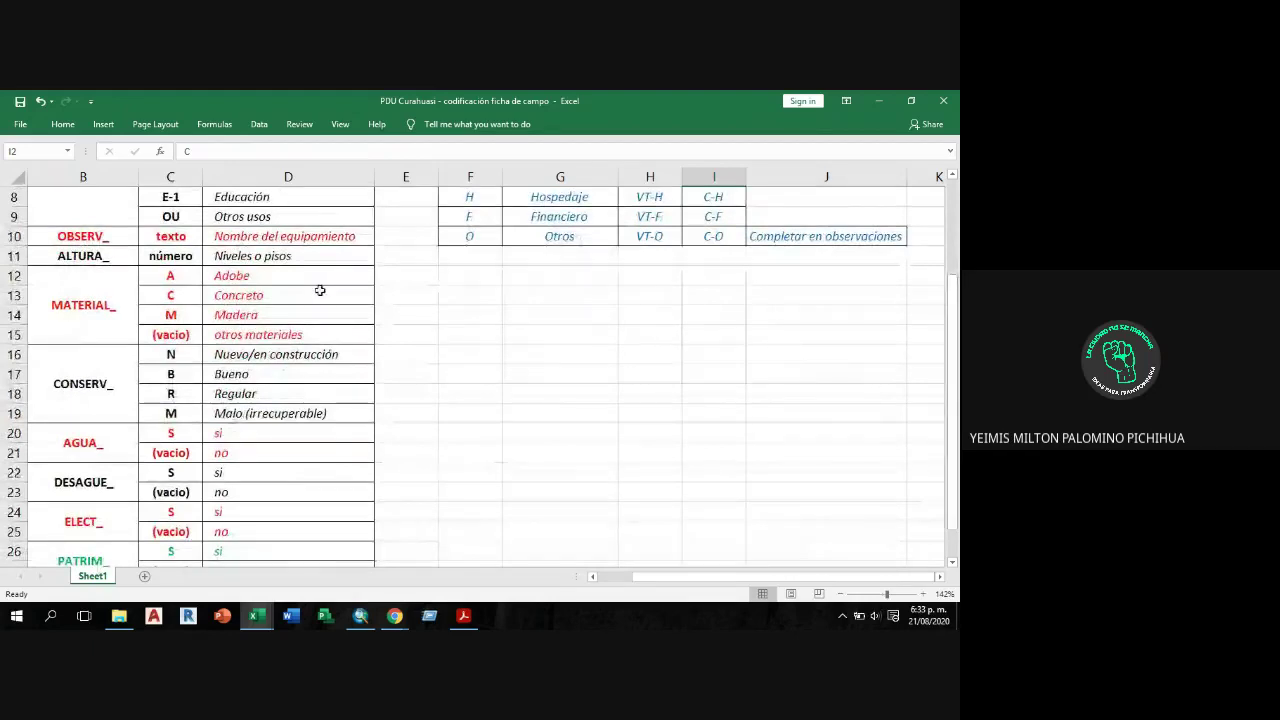
{"action": "left_click", "coordinate": [117, 242]}
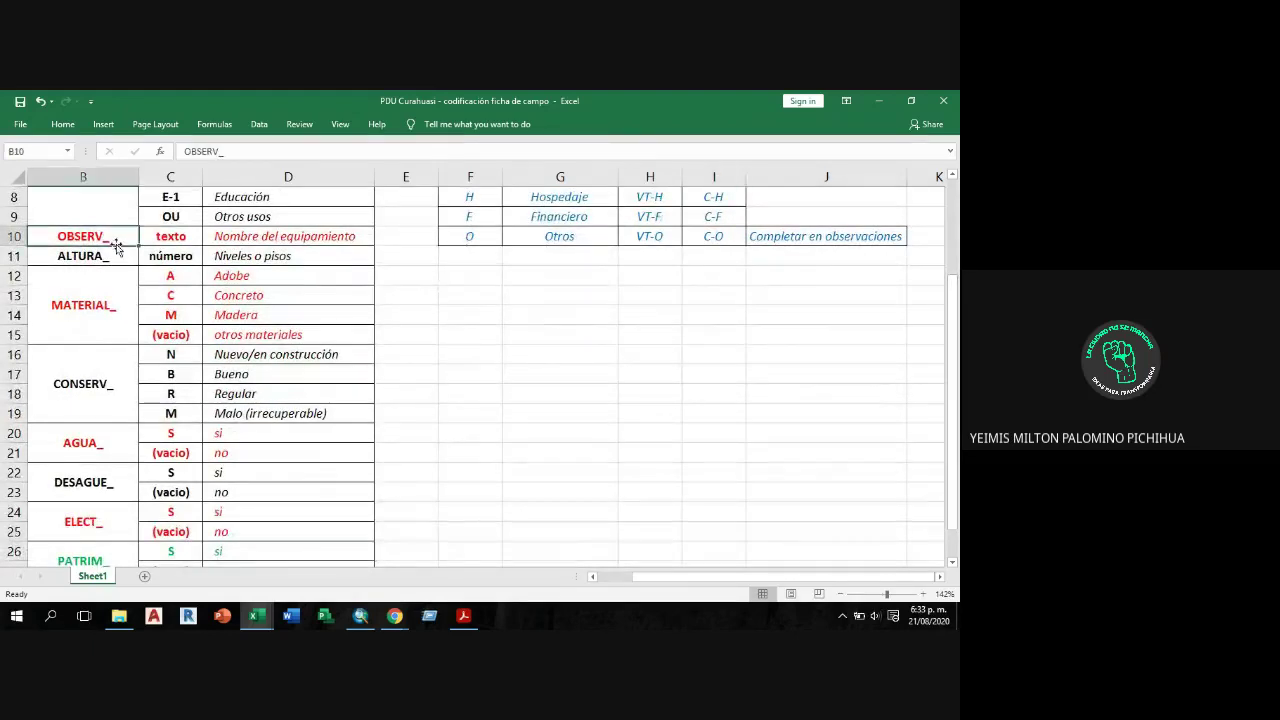
{"action": "left_click", "coordinate": [183, 238]}
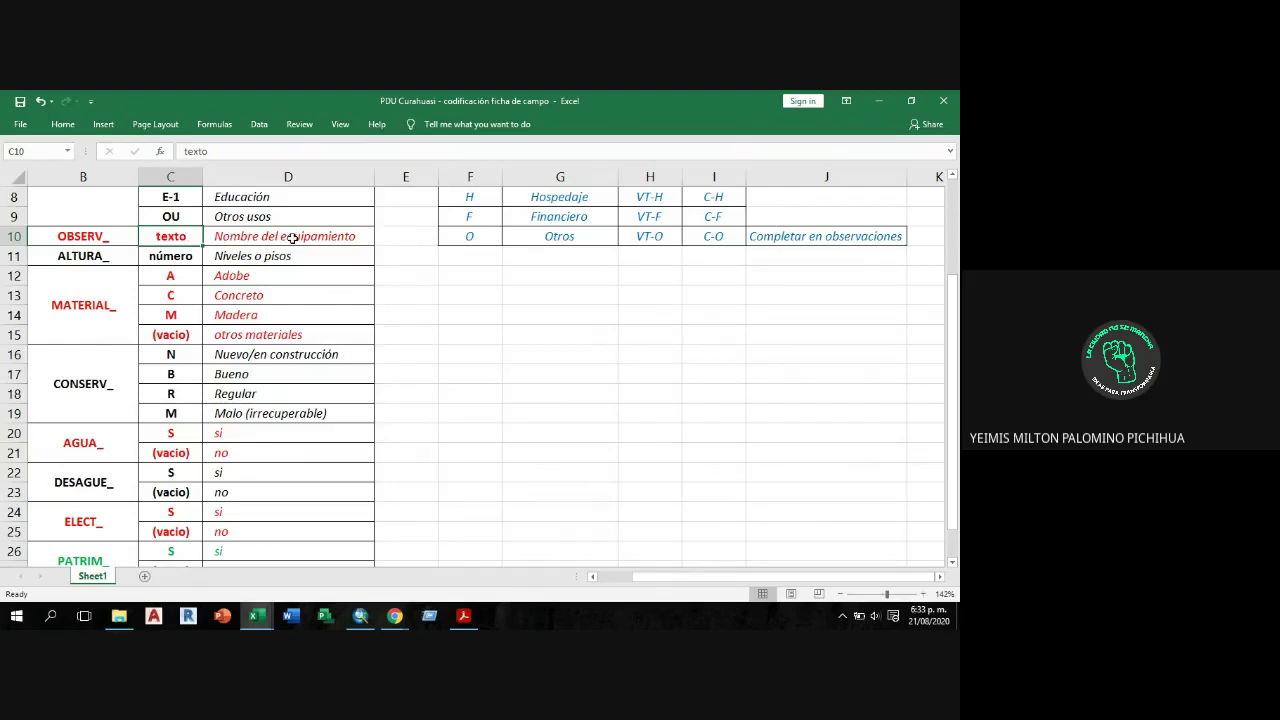
{"action": "left_click", "coordinate": [270, 233]}
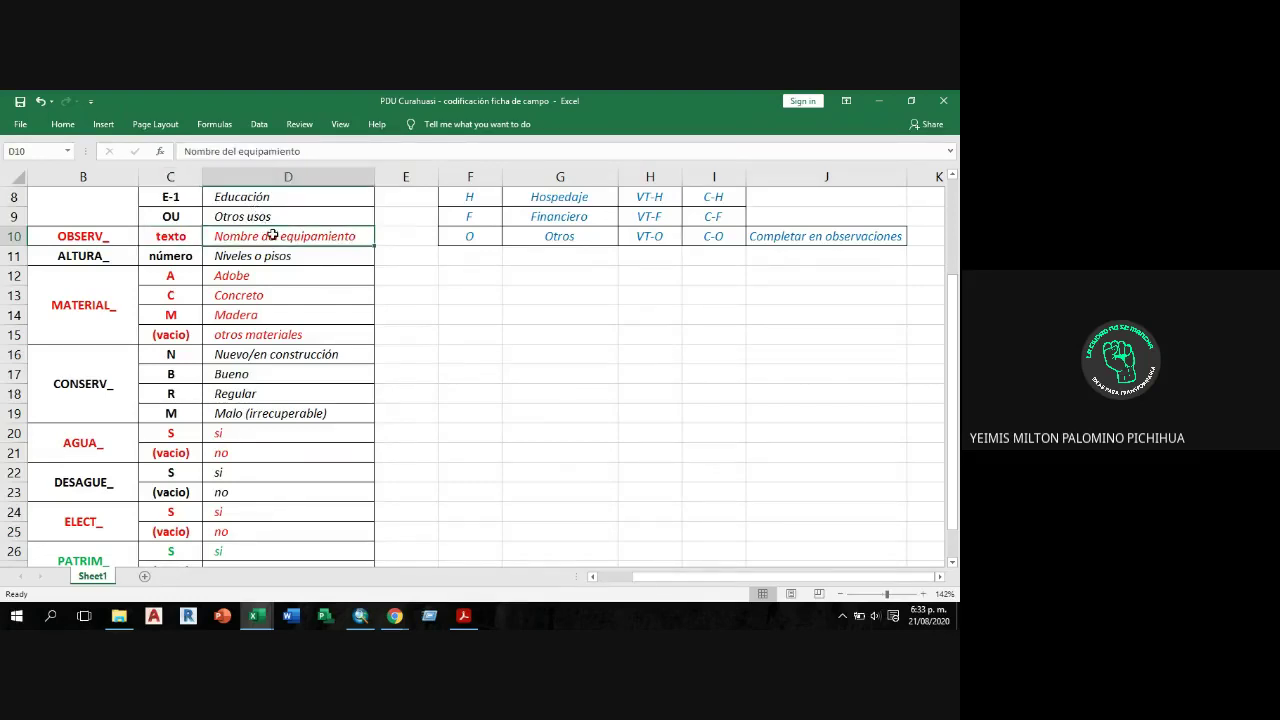
{"action": "left_click", "coordinate": [822, 236]}
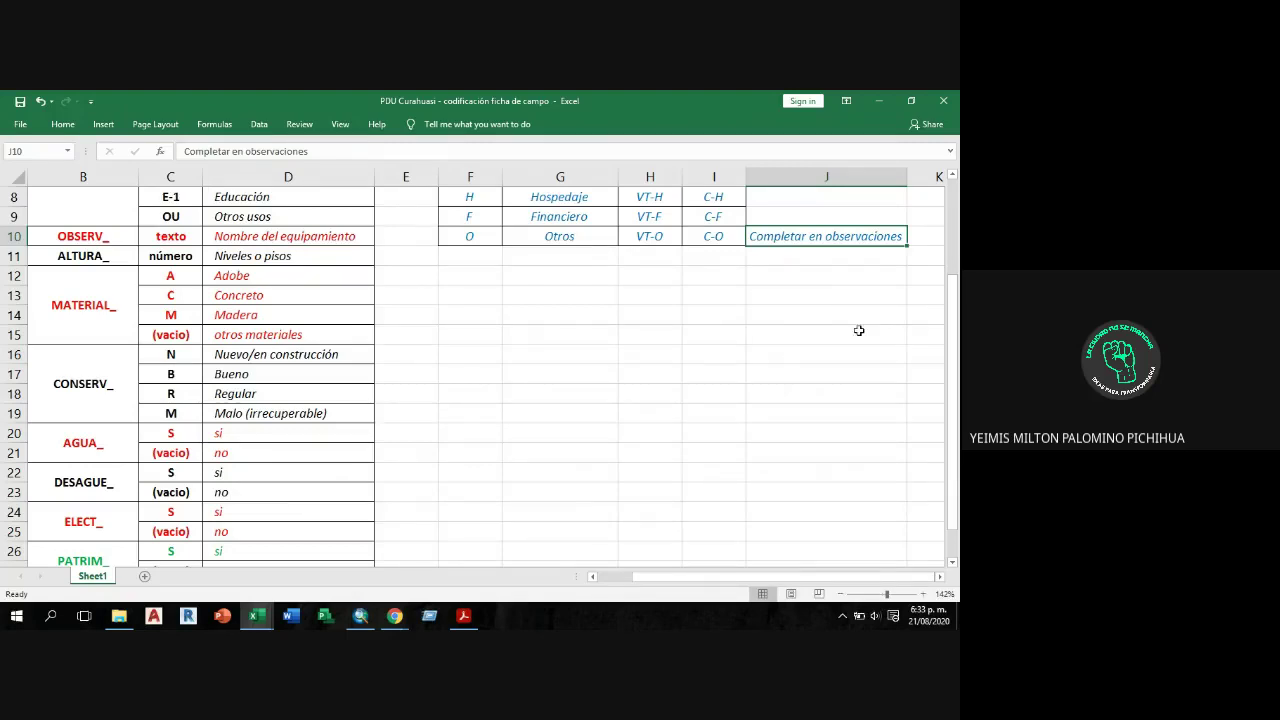
{"action": "left_click", "coordinate": [90, 256]}
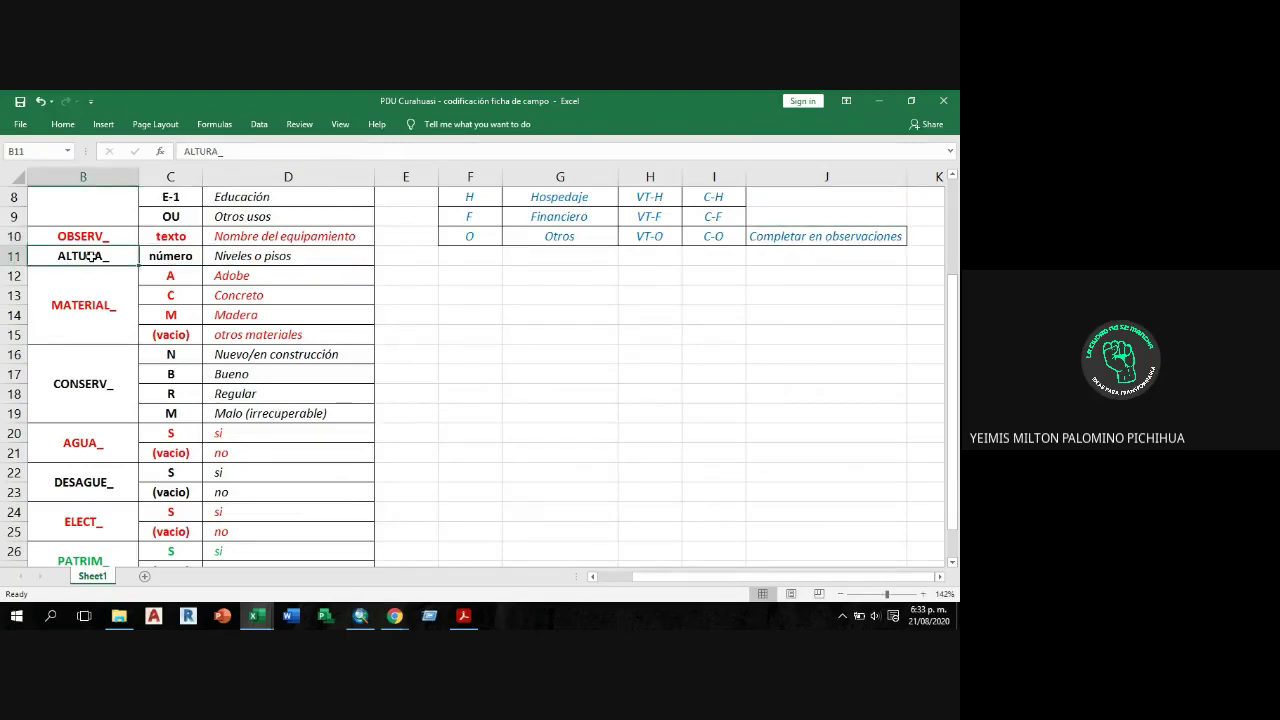
{"action": "left_click", "coordinate": [306, 258]}
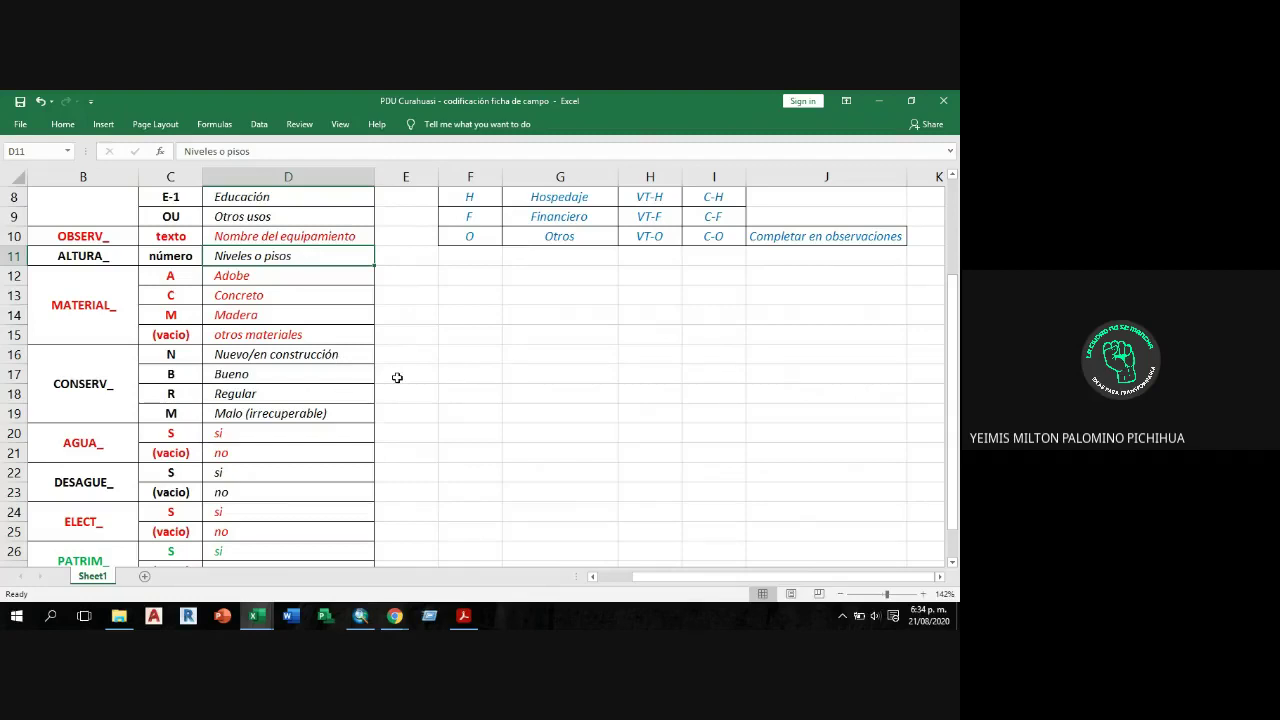
Review the MATERIAL_ codes for Adobe, Concreto, Madera and otros materiales in rows 12 to 15.
{"action": "left_click", "coordinate": [109, 305]}
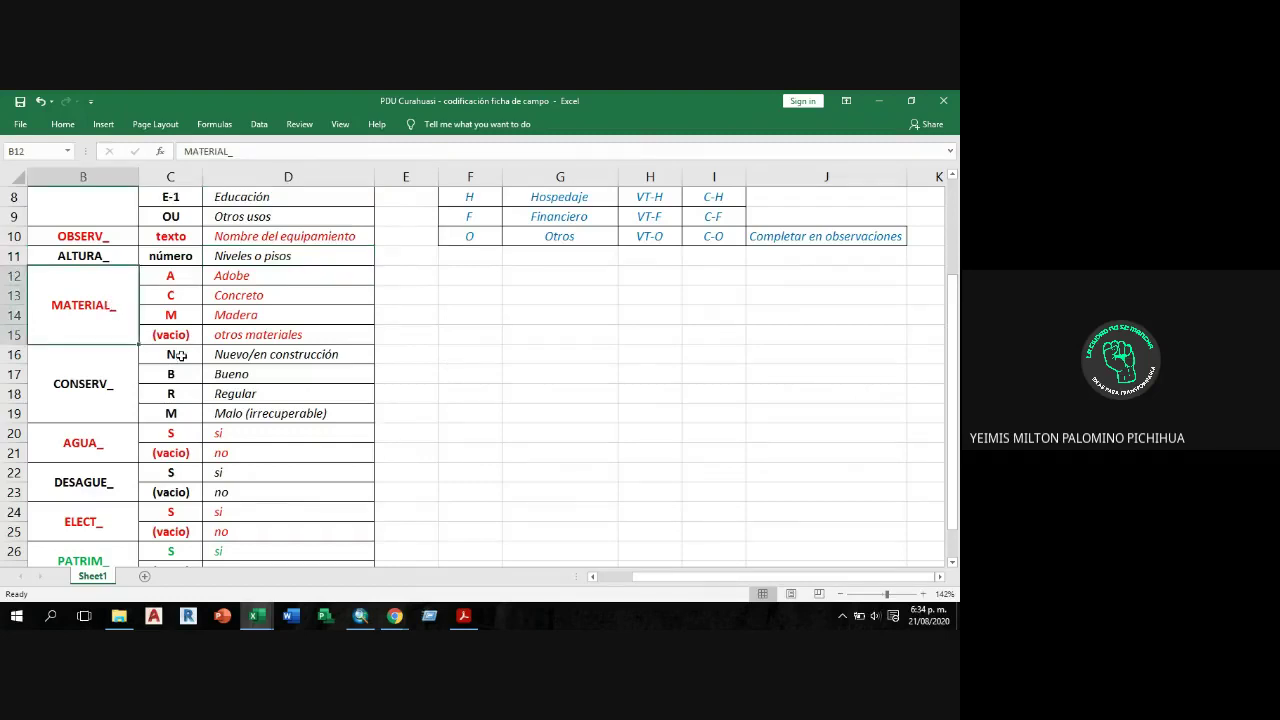
{"action": "left_click", "coordinate": [169, 277]}
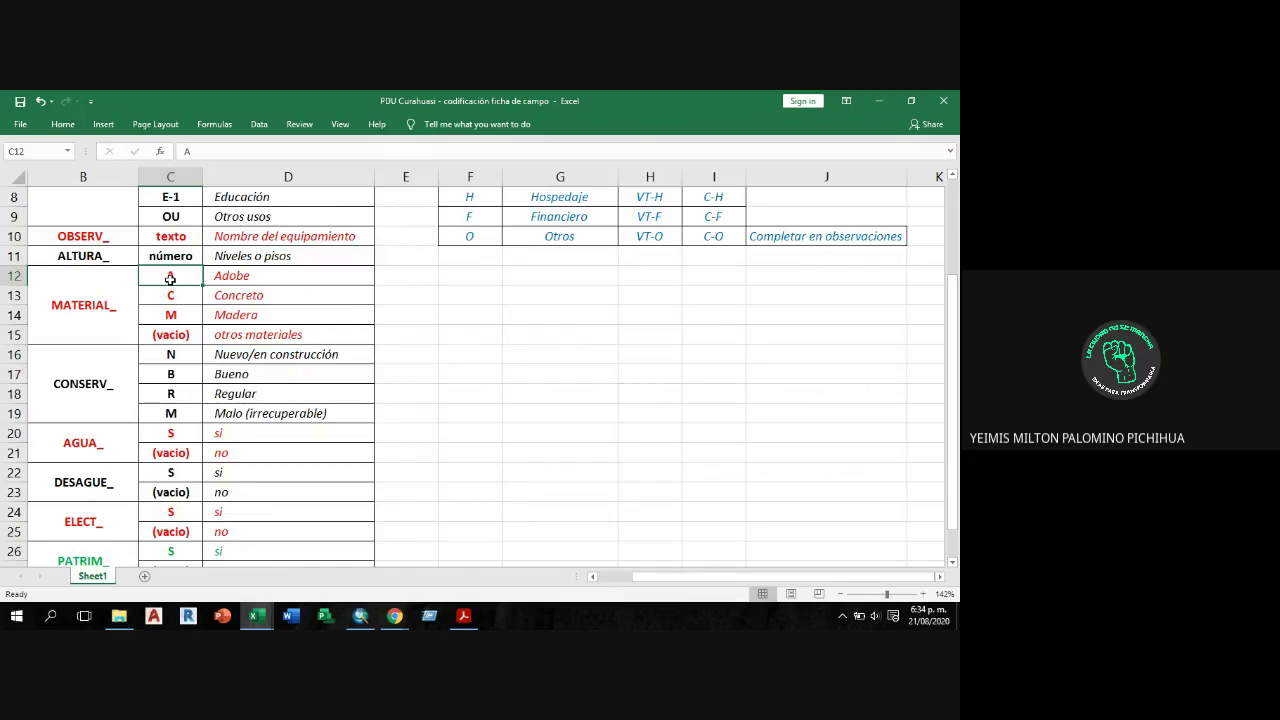
{"action": "key", "text": "Down"}
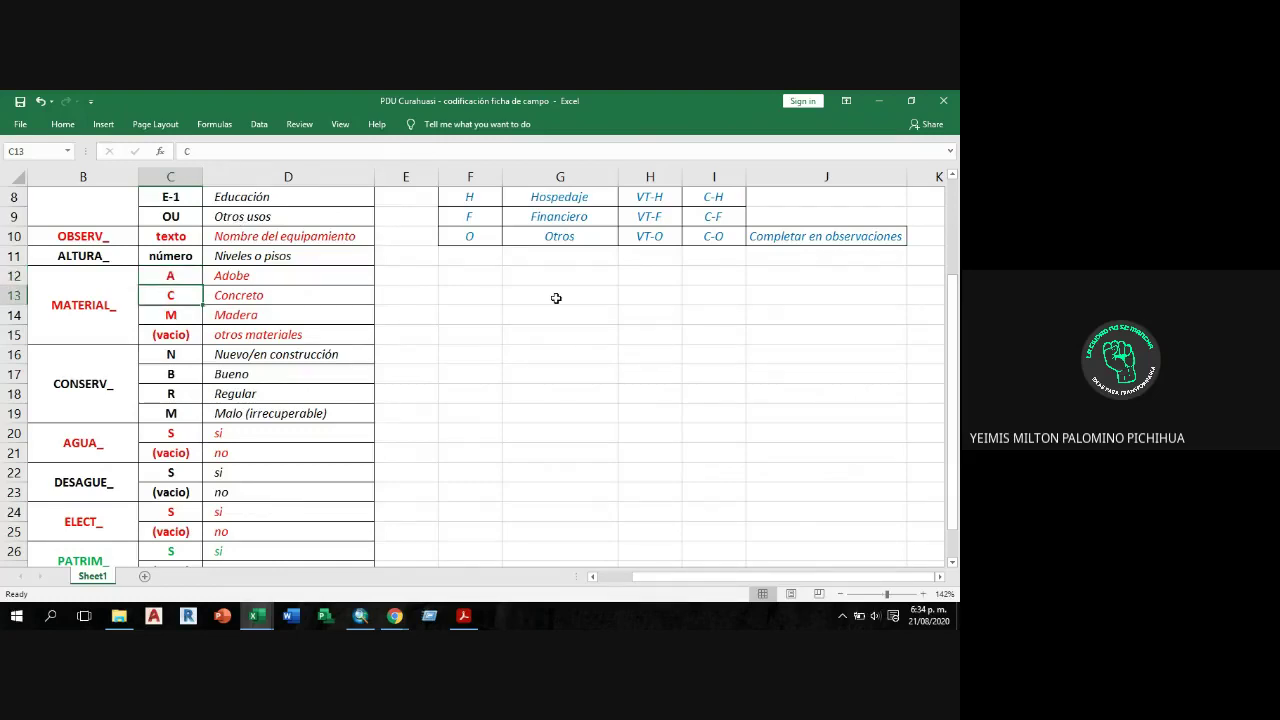
{"action": "left_click", "coordinate": [197, 315]}
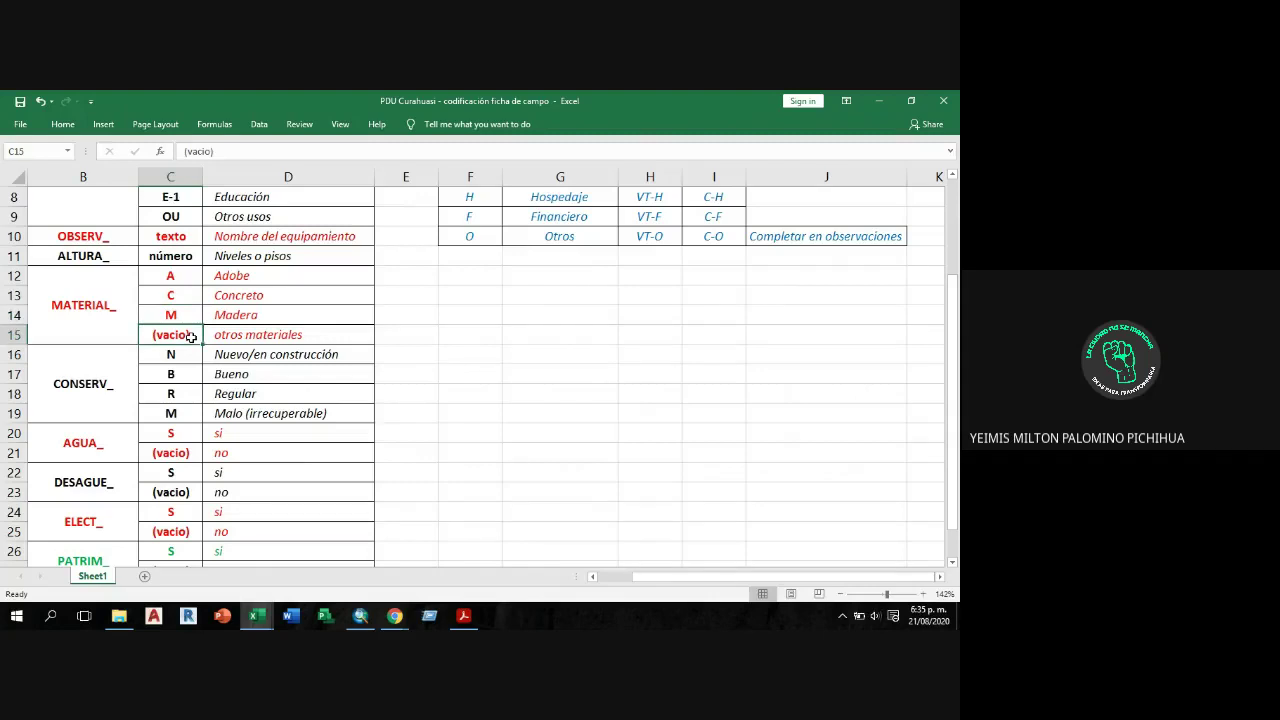
{"action": "left_click", "coordinate": [193, 270]}
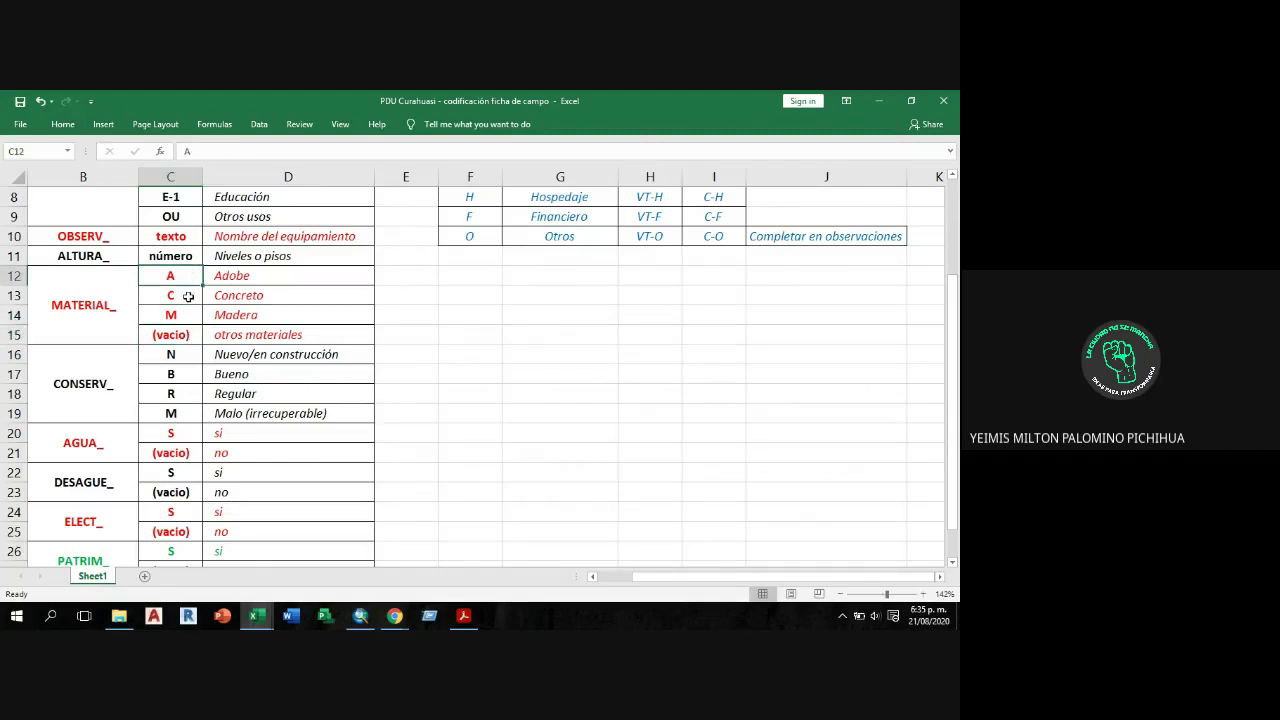
{"action": "left_click", "coordinate": [188, 297]}
{"action": "left_click", "coordinate": [188, 316]}
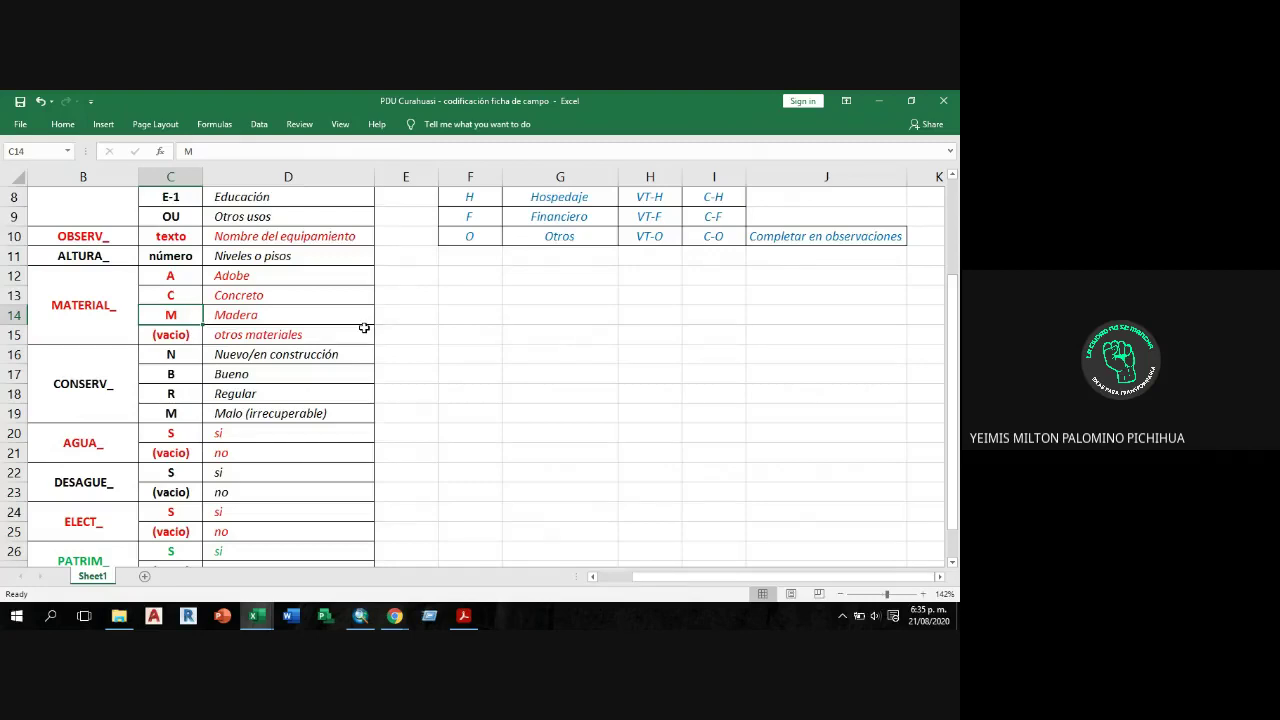
{"action": "left_click", "coordinate": [189, 277]}
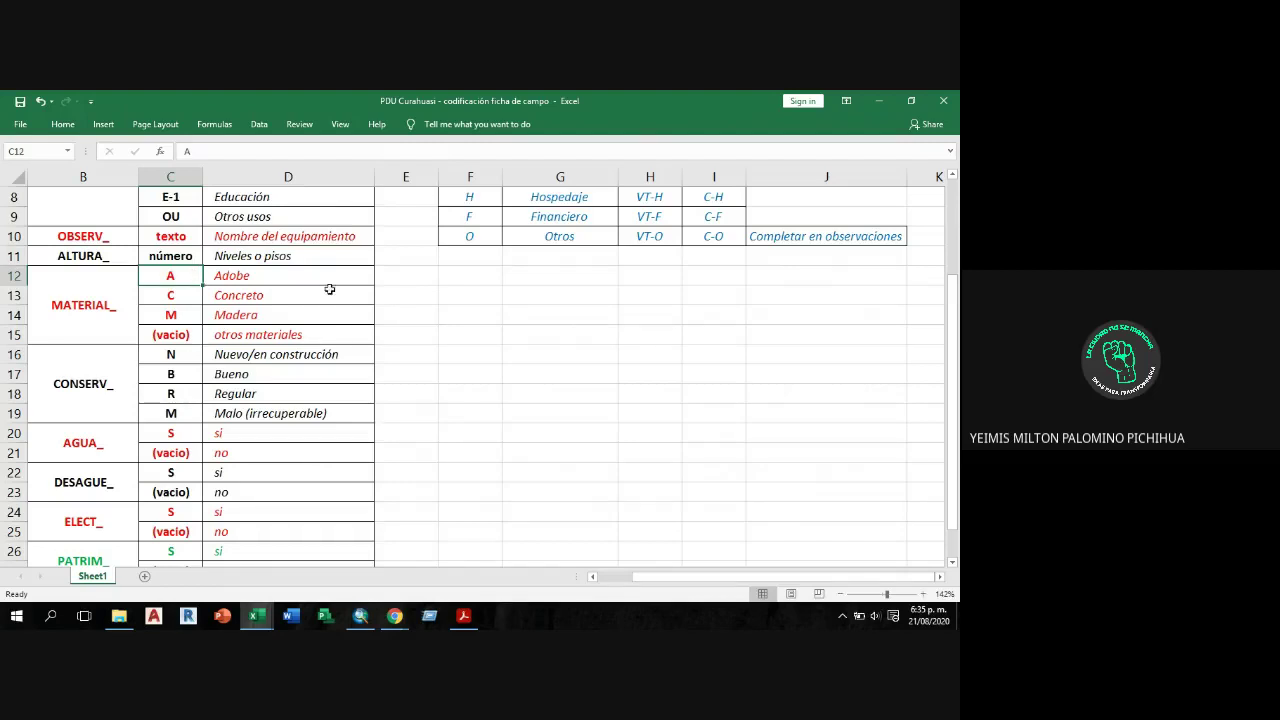
{"action": "left_click", "coordinate": [199, 295]}
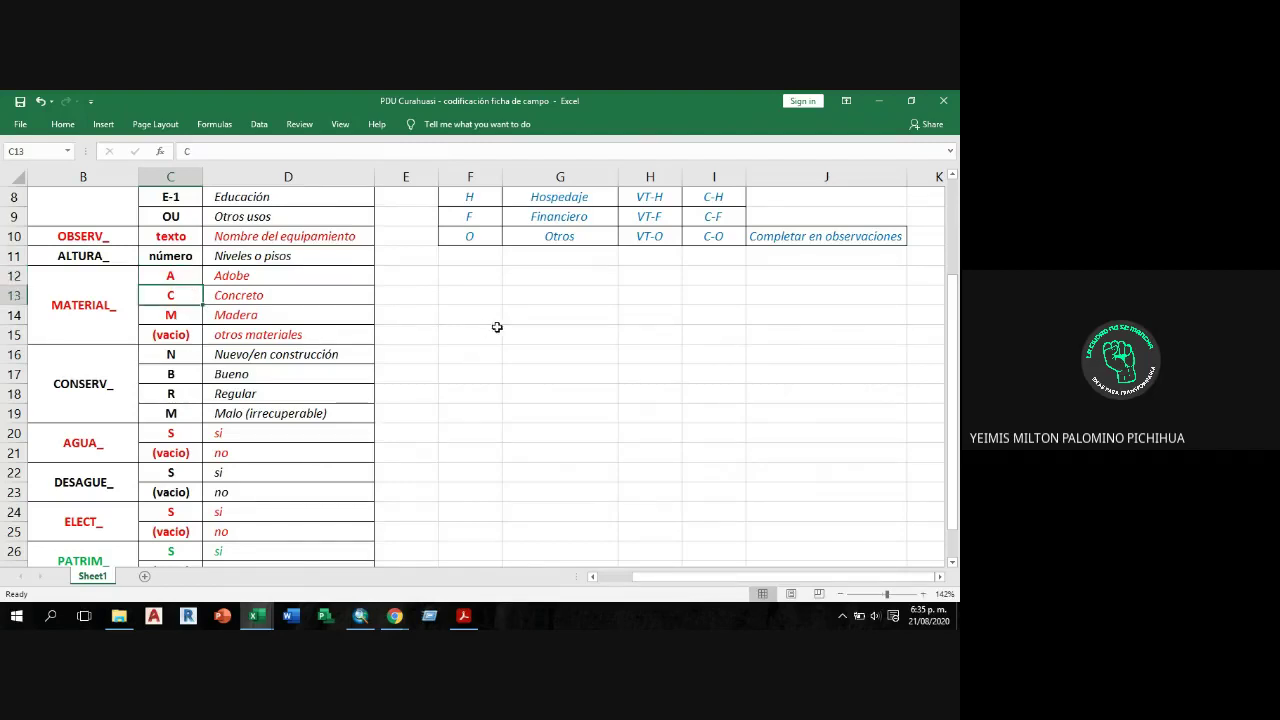
{"action": "left_click", "coordinate": [188, 308]}
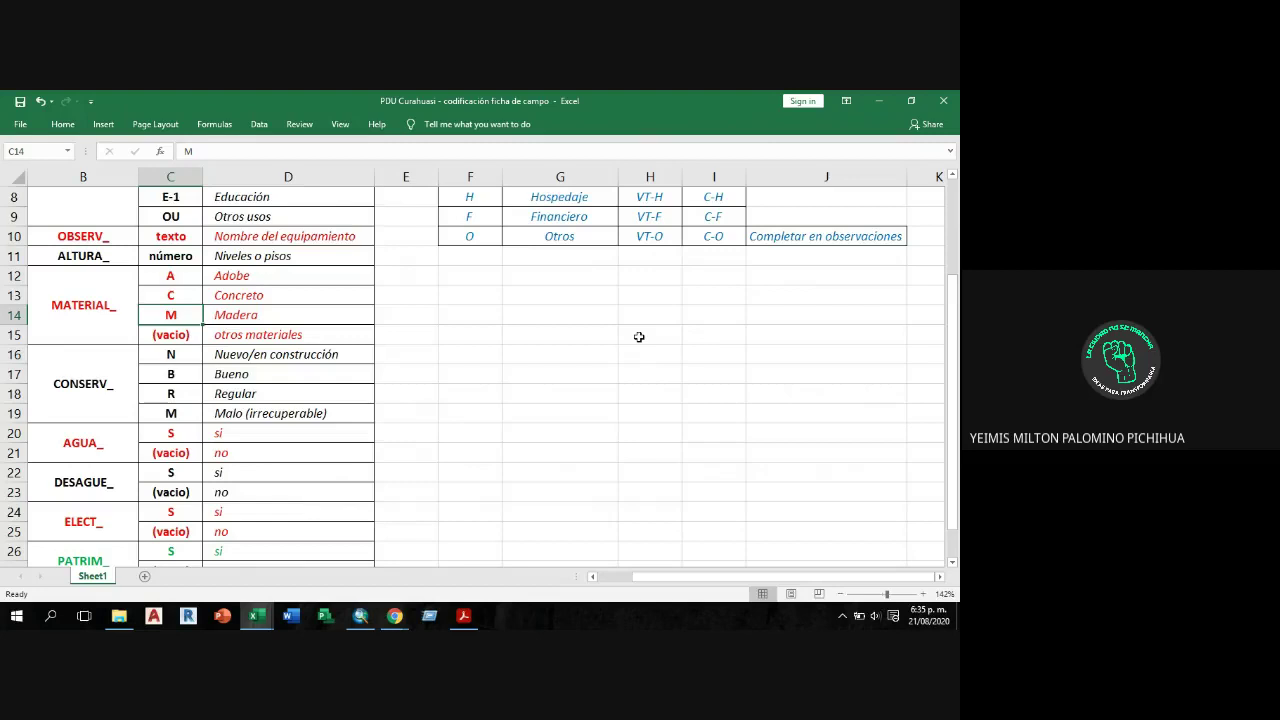
{"action": "left_click", "coordinate": [237, 333]}
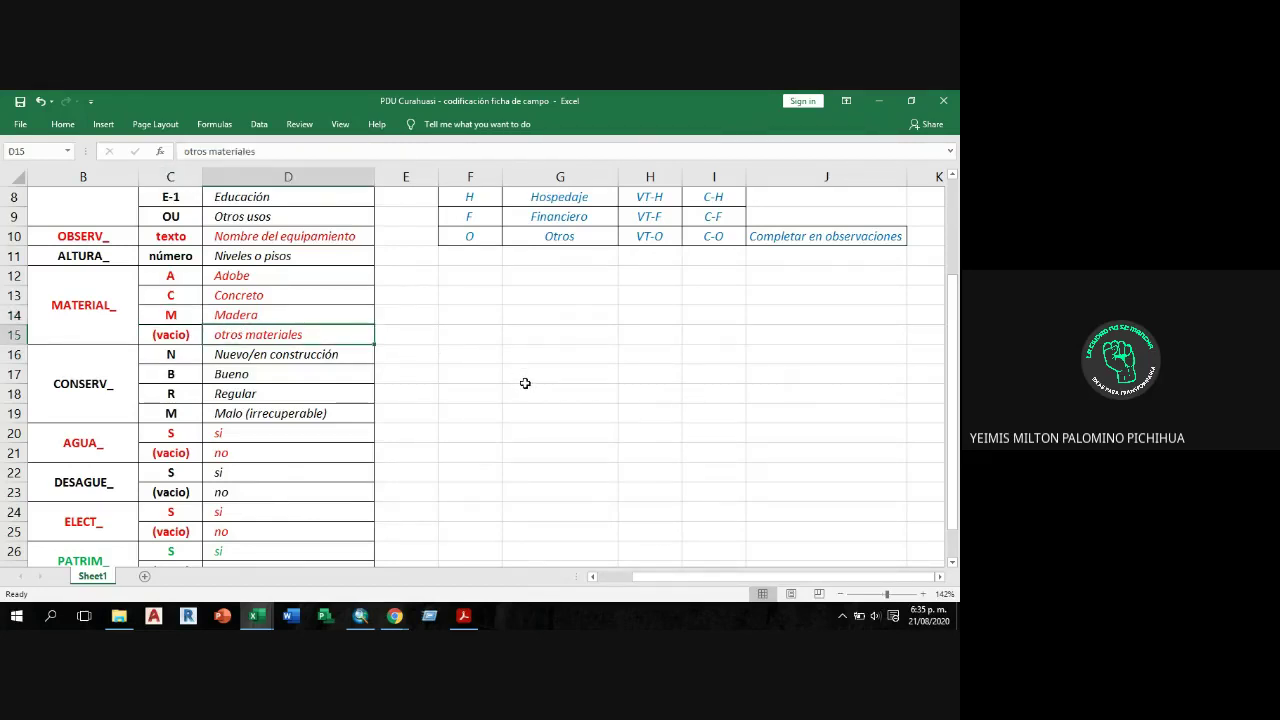
Review the CONSERV_ codes from Nuevo/en construcción to Malo (irrecuperable) in rows 16 to 19.
{"action": "scroll", "coordinate": [521, 374], "scroll_direction": "down", "scroll_amount": 1}
{"action": "scroll", "coordinate": [521, 374], "scroll_direction": "down", "scroll_amount": 3}
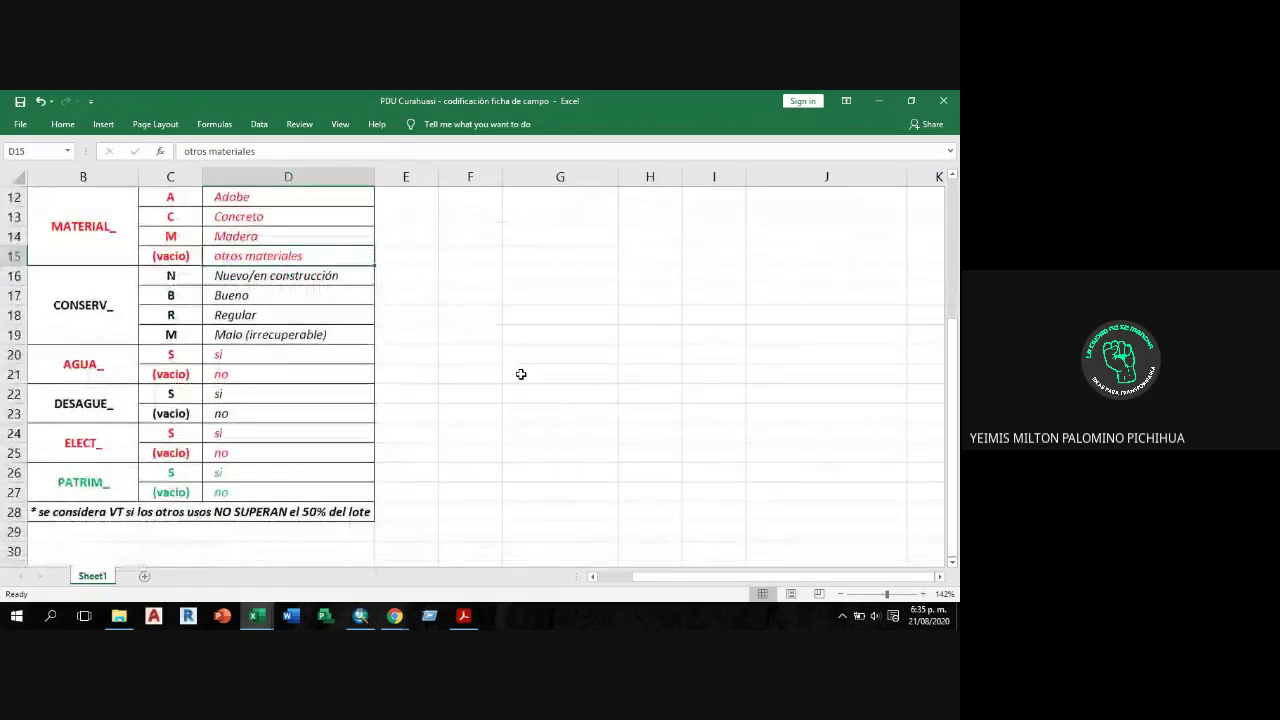
{"action": "left_click", "coordinate": [117, 288]}
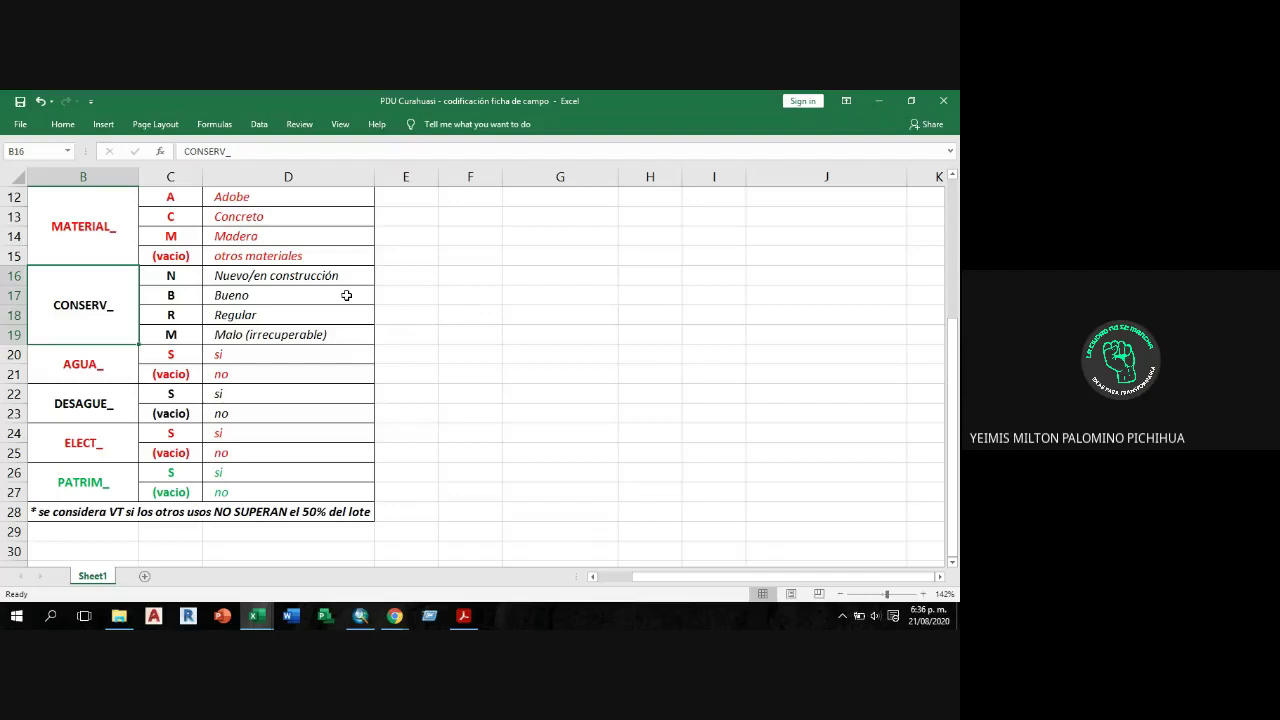
{"action": "left_click", "coordinate": [171, 277]}
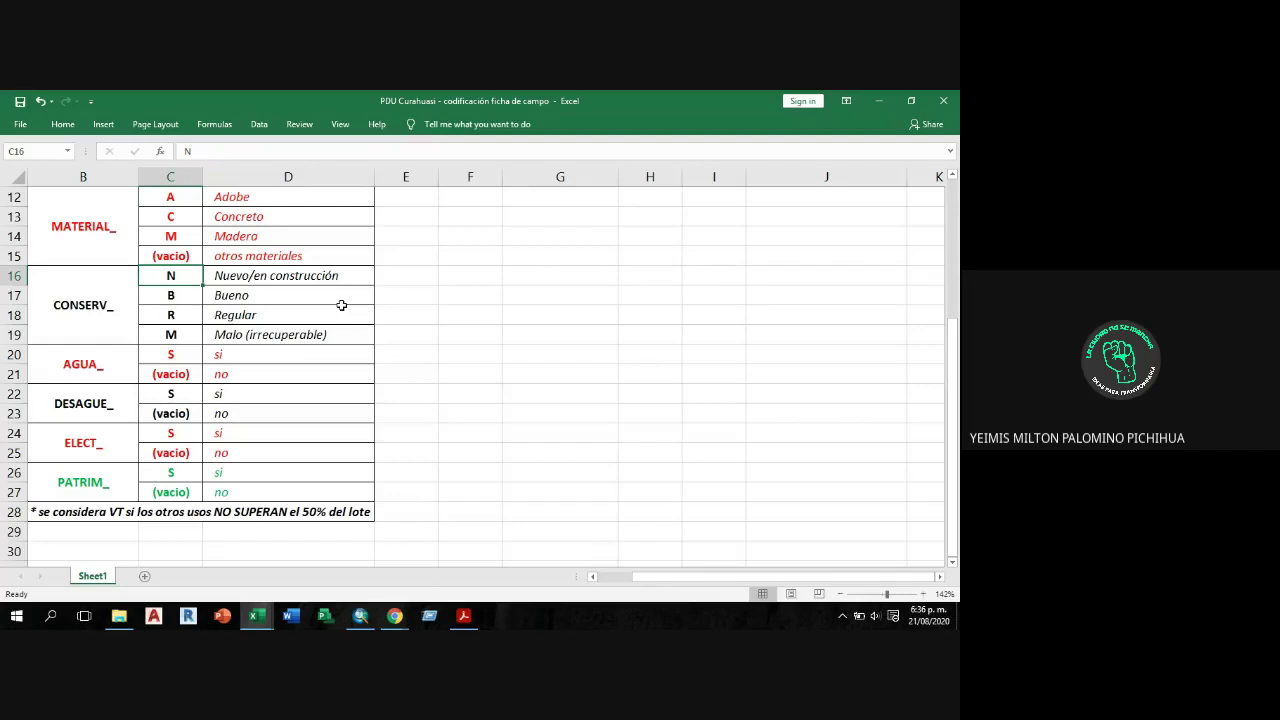
{"action": "key", "text": "Down"}
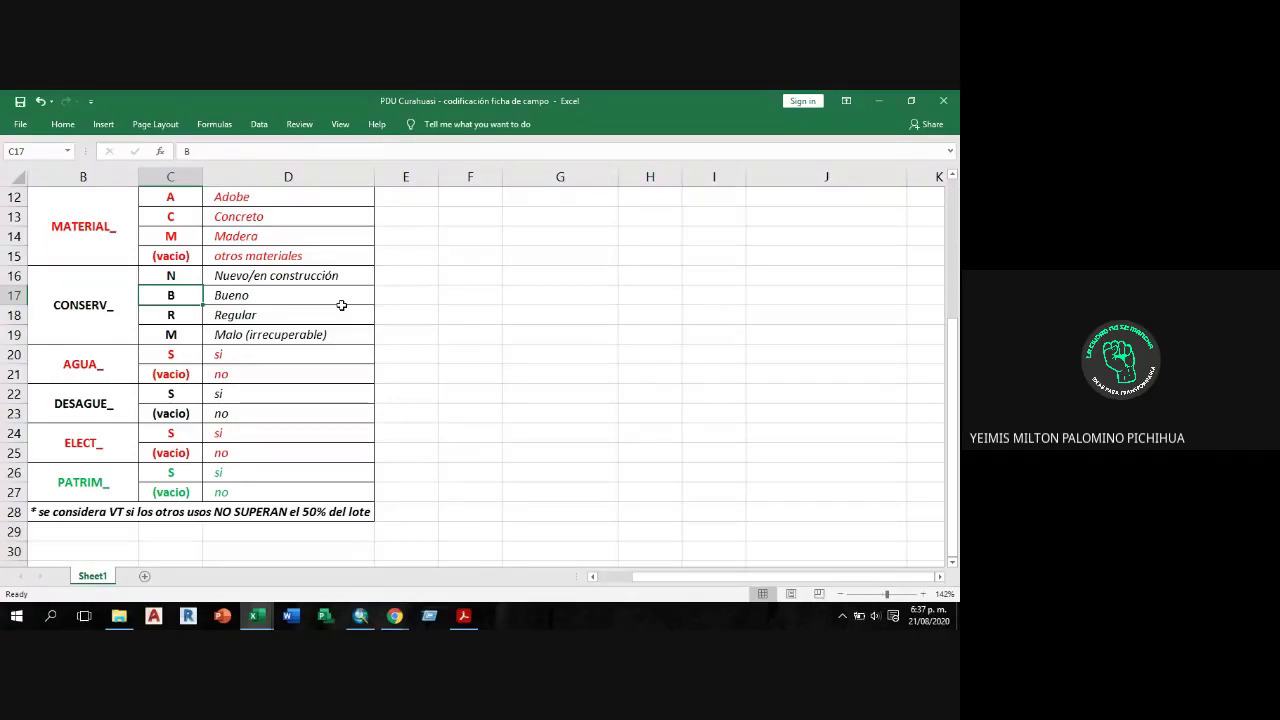
{"action": "left_click", "coordinate": [245, 316]}
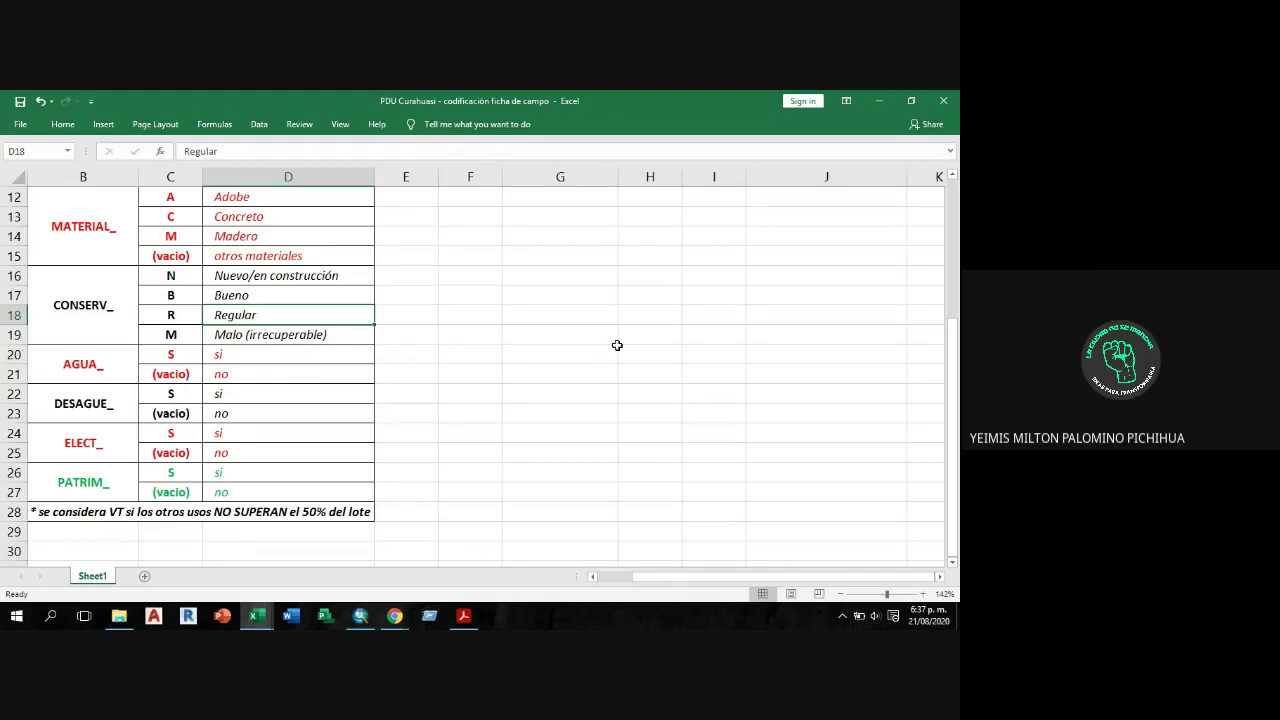
{"action": "left_click", "coordinate": [298, 338]}
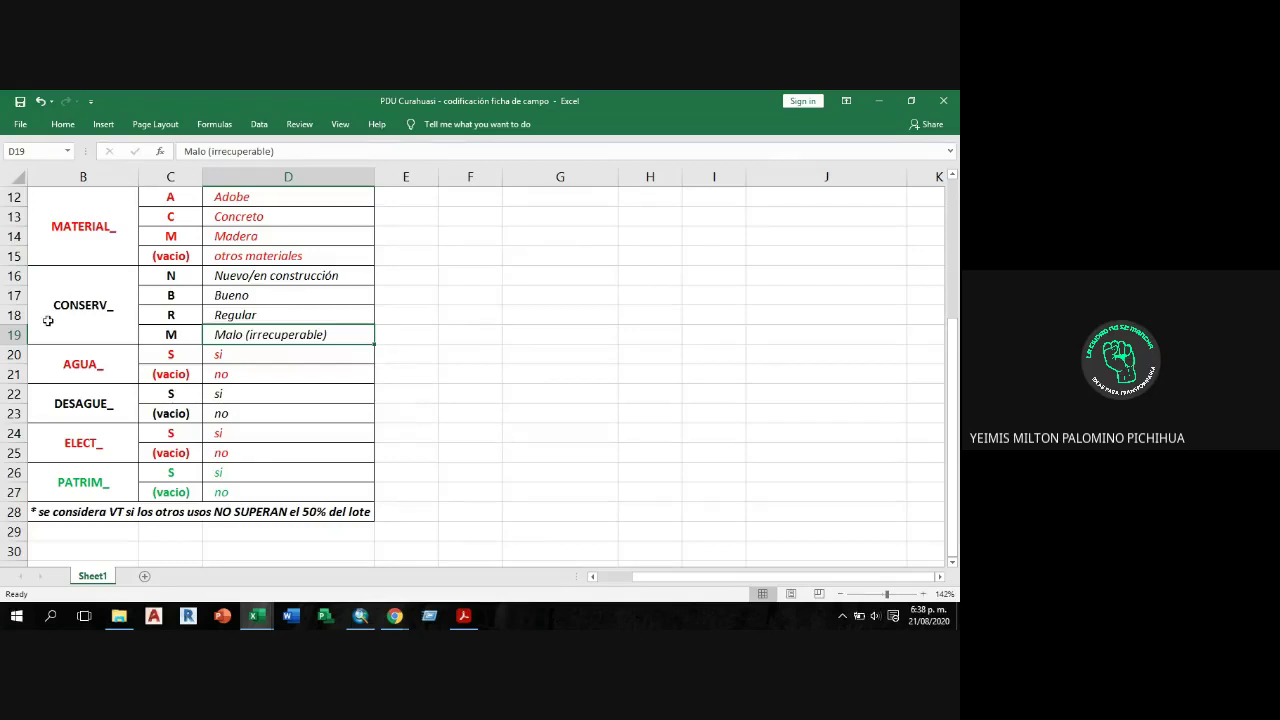
{"action": "left_click", "coordinate": [92, 341]}
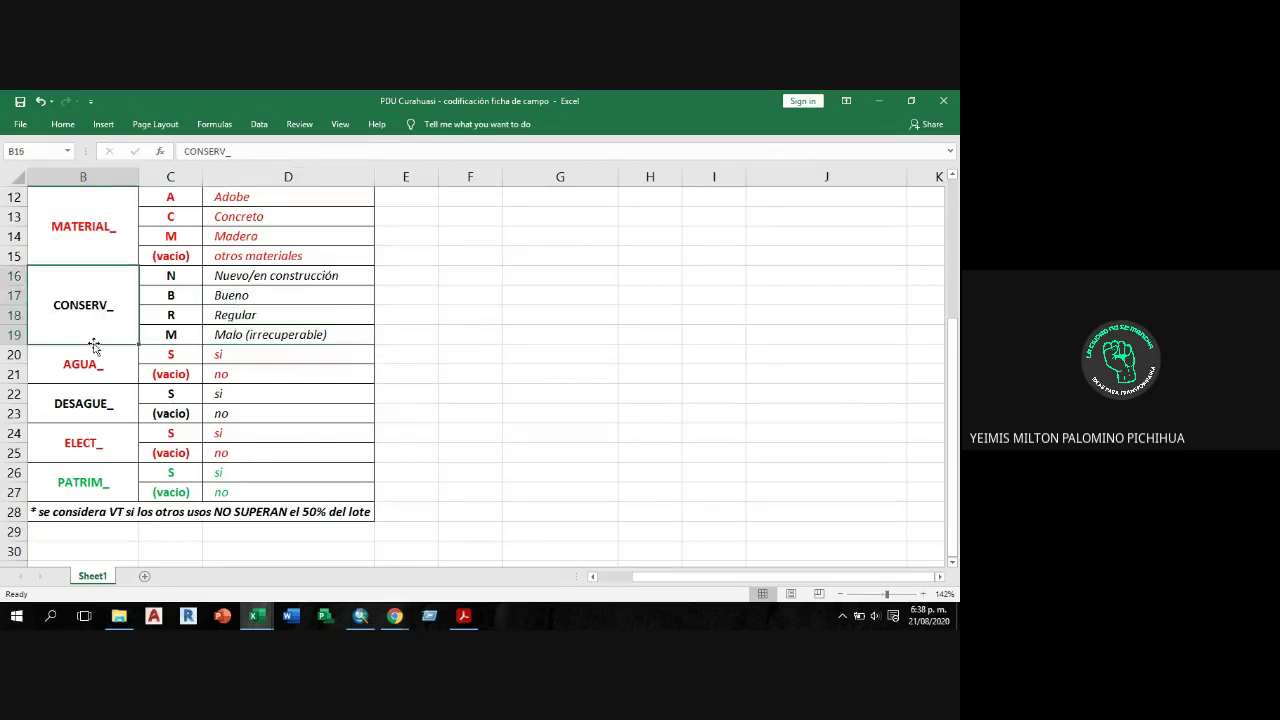
Highlight the M code together with its Malo (irrecuperable) description in C19:D19 for closer examination.
{"action": "left_click", "coordinate": [171, 337]}
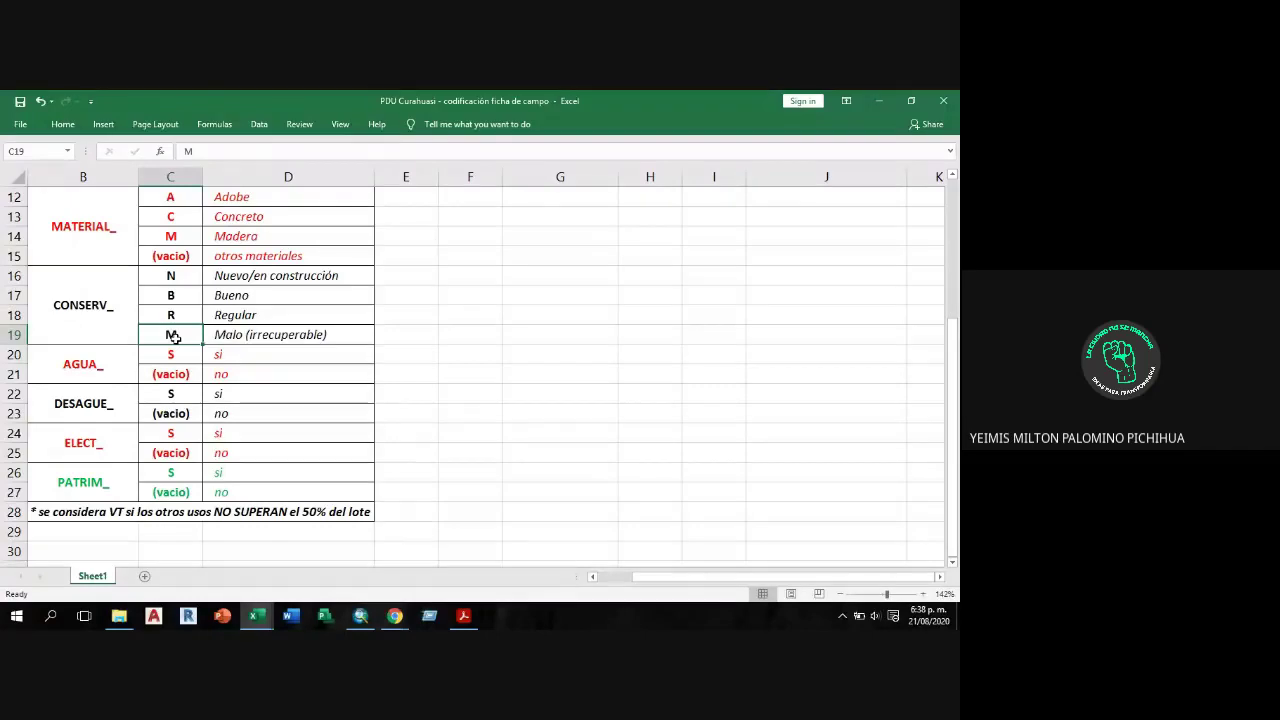
{"action": "left_click", "coordinate": [426, 406]}
{"action": "left_click_drag", "start_coordinate": [169, 337], "coordinate": [280, 335]}
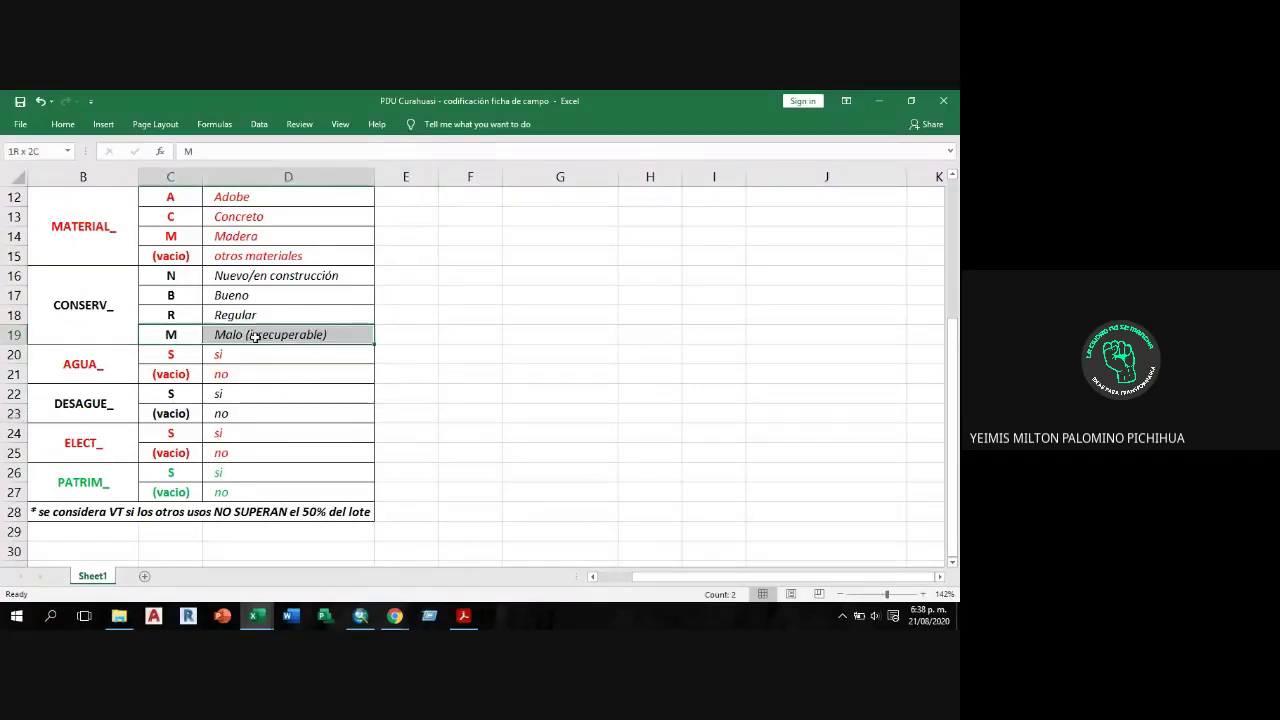
{"action": "left_click", "coordinate": [366, 413]}
{"action": "left_click_drag", "start_coordinate": [169, 336], "coordinate": [280, 335]}
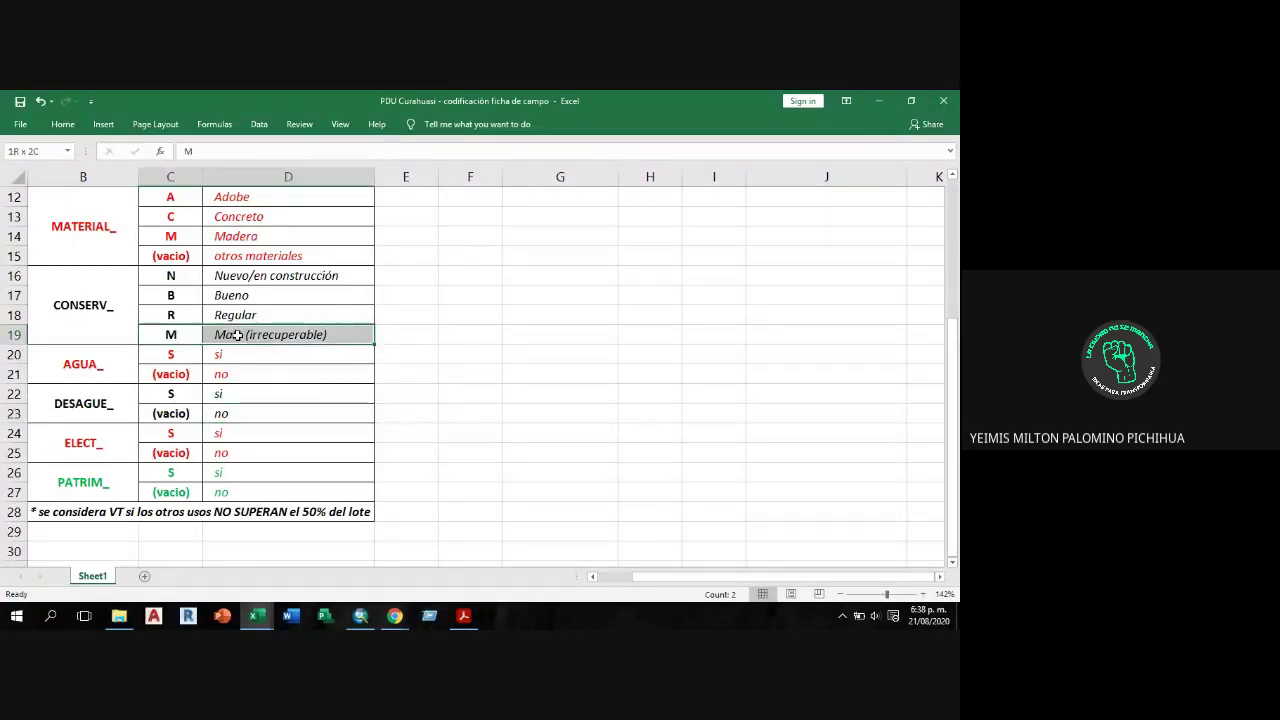
{"action": "left_click", "coordinate": [456, 452]}
{"action": "left_click_drag", "start_coordinate": [170, 337], "coordinate": [290, 335]}
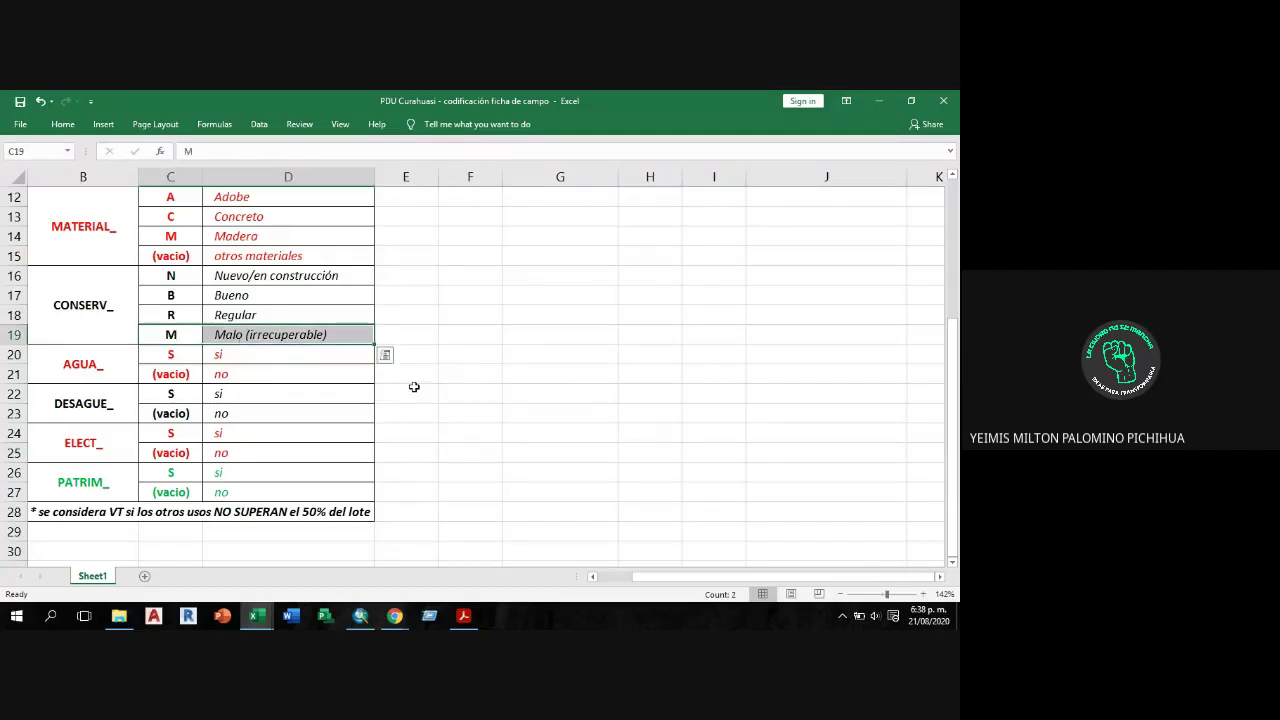
Review the S and (vacio) codes for AGUA_, DESAGUE_ and ELECT_ in rows 20 to 25.
{"action": "left_click", "coordinate": [583, 417]}
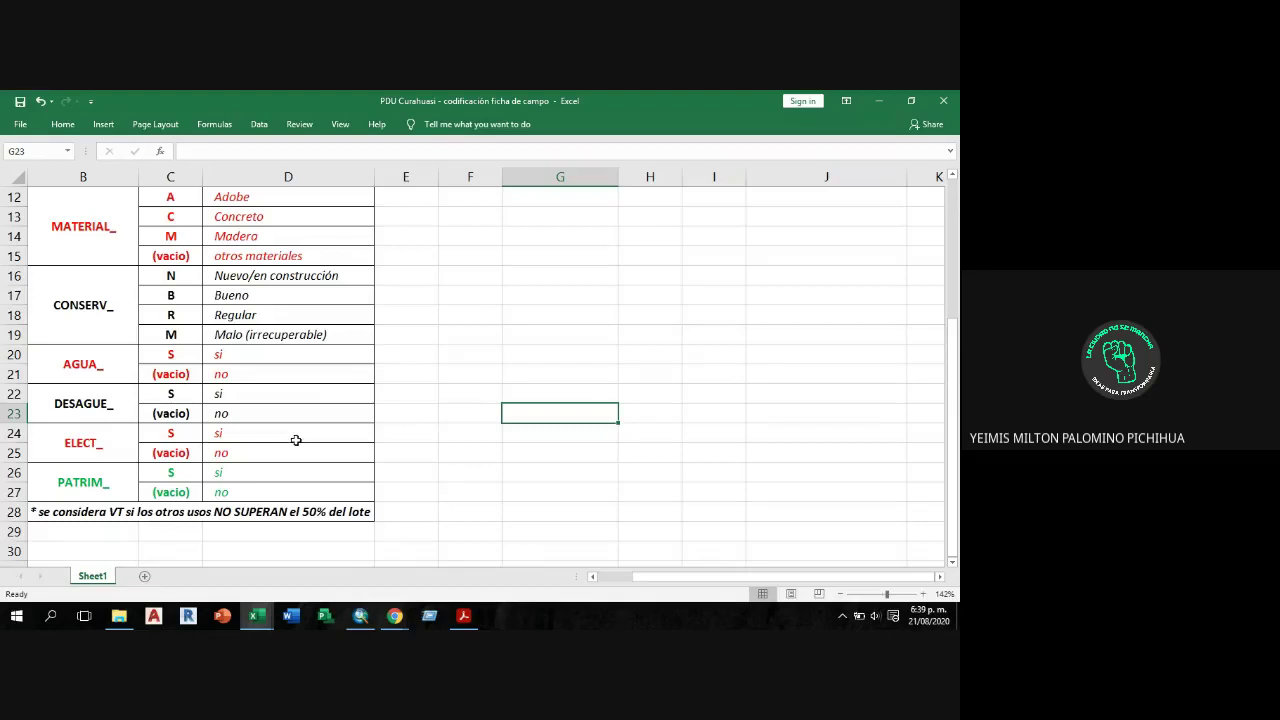
{"action": "left_click", "coordinate": [108, 410]}
{"action": "left_click", "coordinate": [118, 445]}
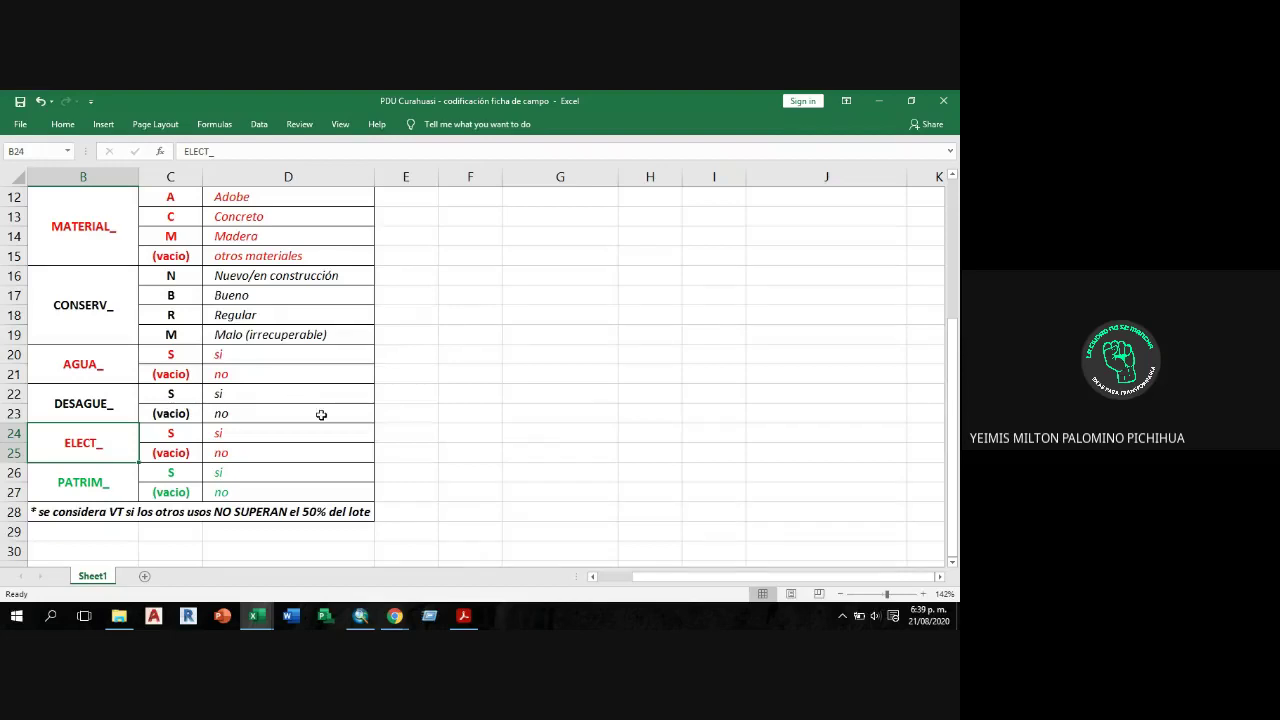
{"action": "left_click", "coordinate": [188, 358]}
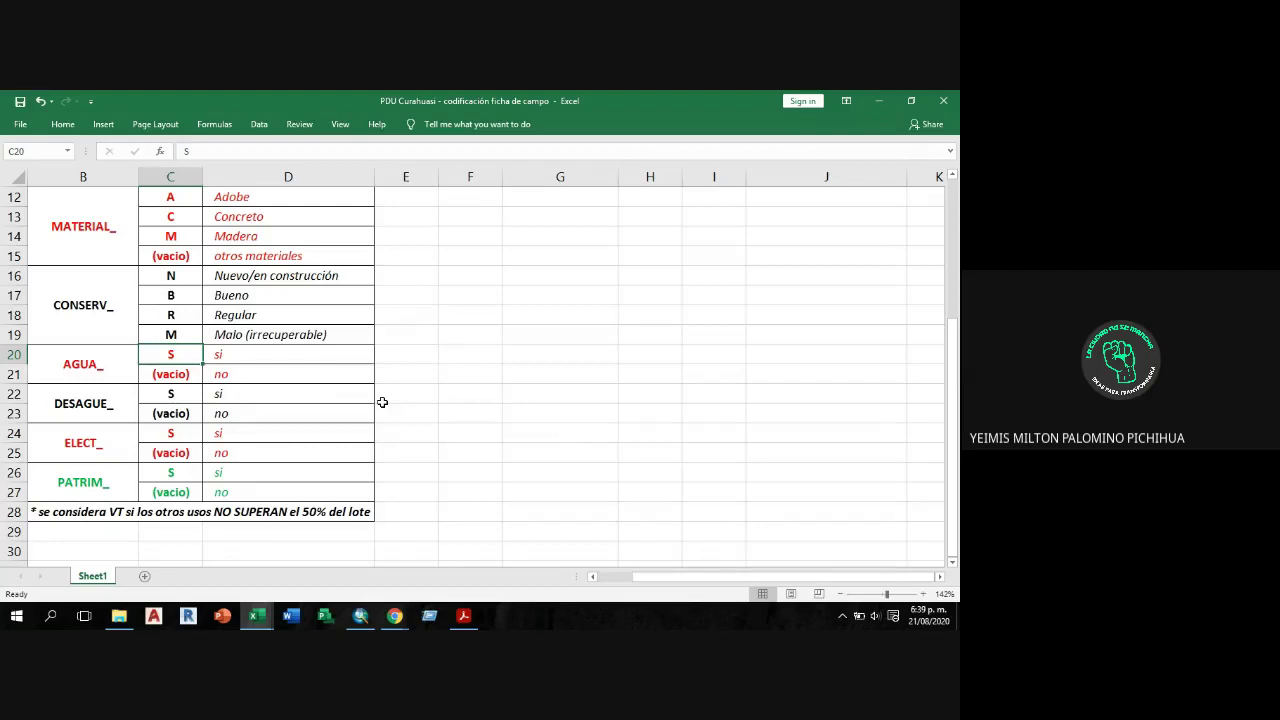
{"action": "left_click", "coordinate": [175, 393]}
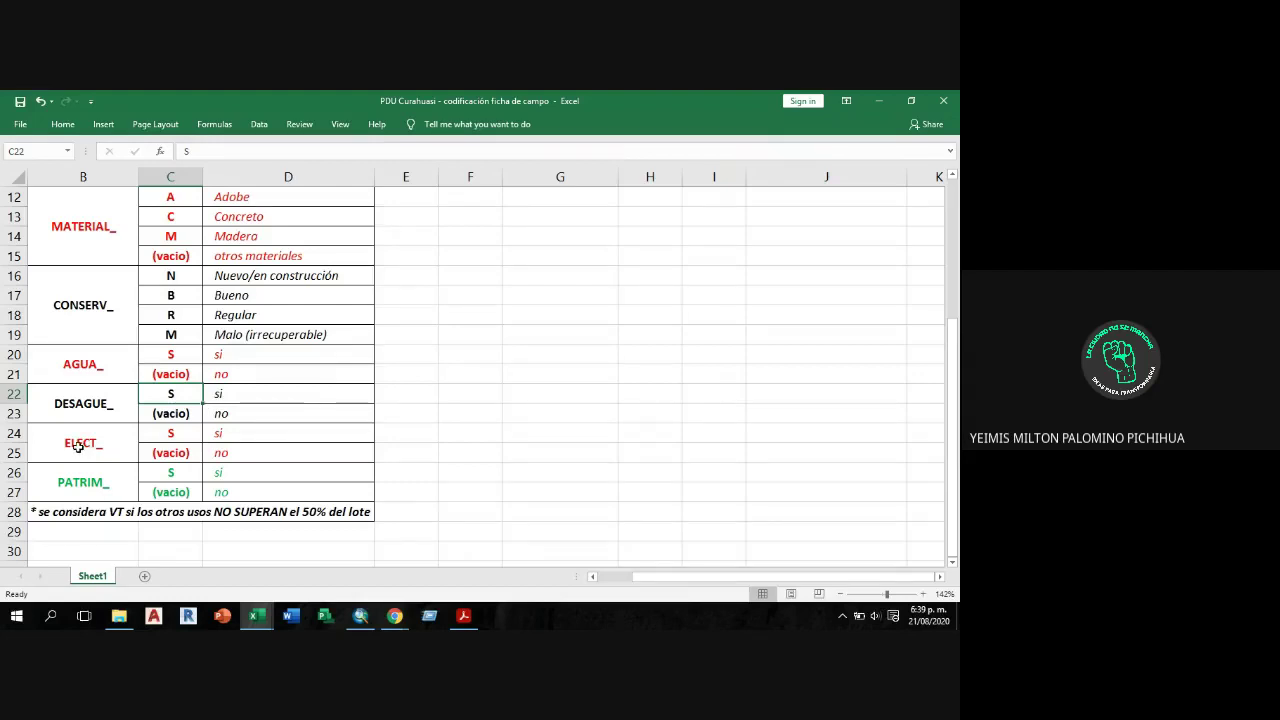
{"action": "left_click", "coordinate": [186, 436]}
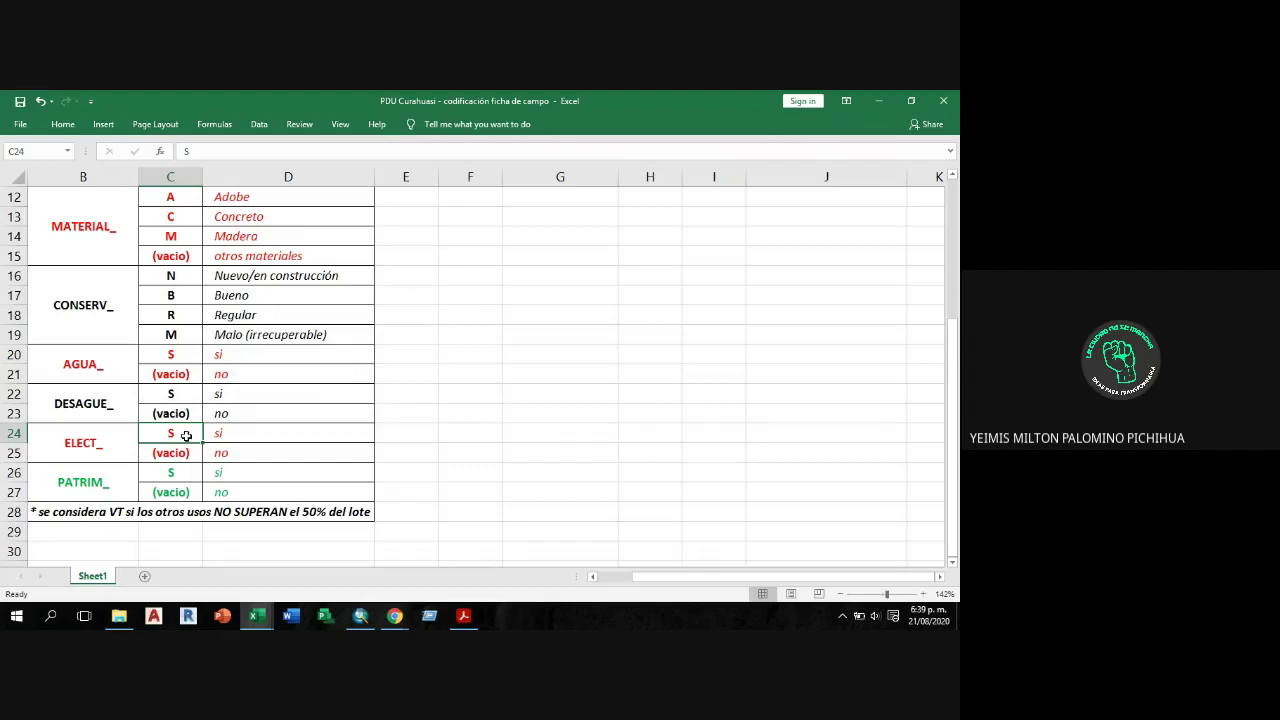
{"action": "left_click", "coordinate": [410, 438]}
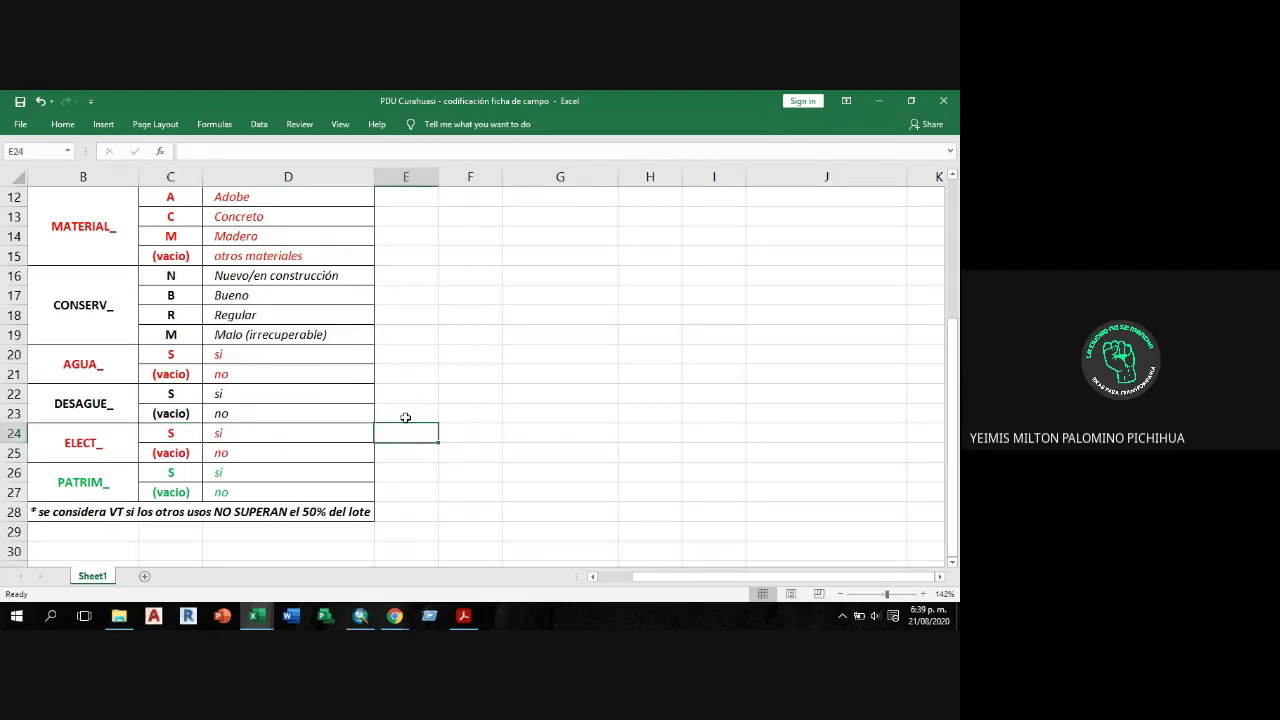
{"action": "left_click", "coordinate": [406, 417]}
{"action": "left_click", "coordinate": [398, 398]}
{"action": "left_click", "coordinate": [403, 374]}
{"action": "left_click", "coordinate": [400, 397]}
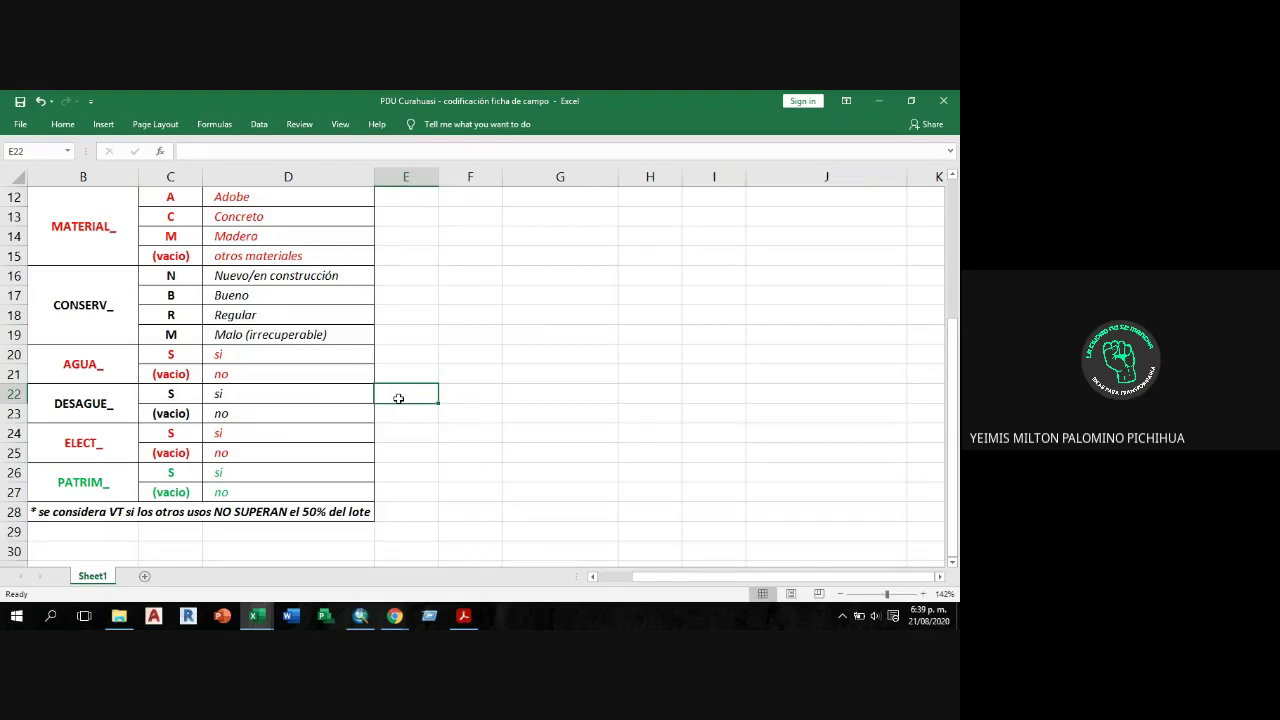
Enter the note Manzana beside both AGUA_ codes, in cells E20 and E21.
{"action": "left_click", "coordinate": [414, 358]}
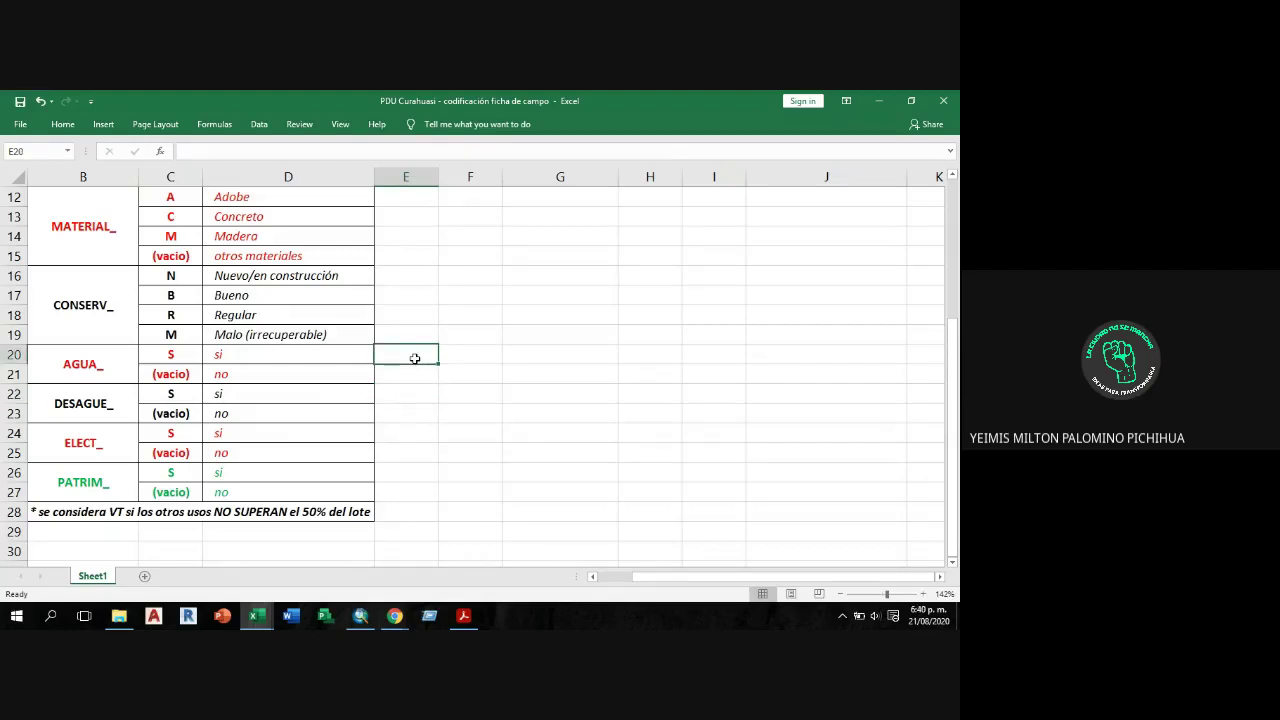
{"action": "type", "text": "Manzana"}
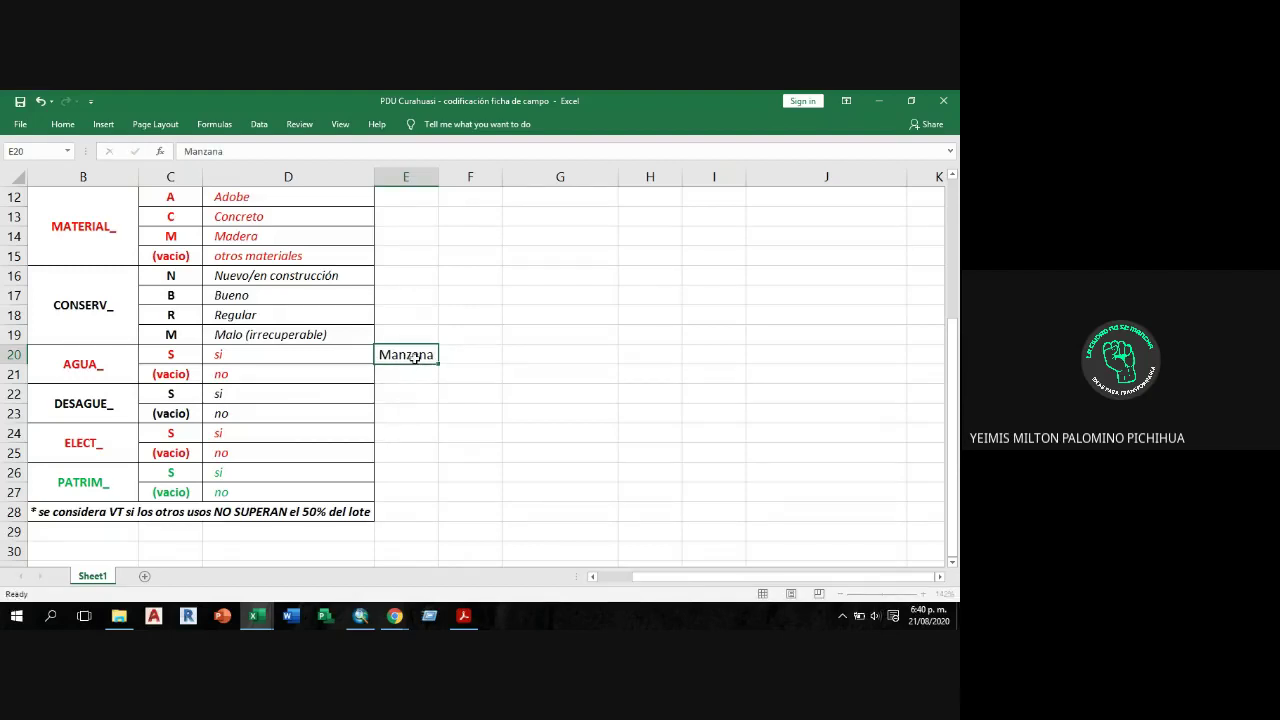
{"action": "key", "text": "Return"}
{"action": "type", "text": "Man"}
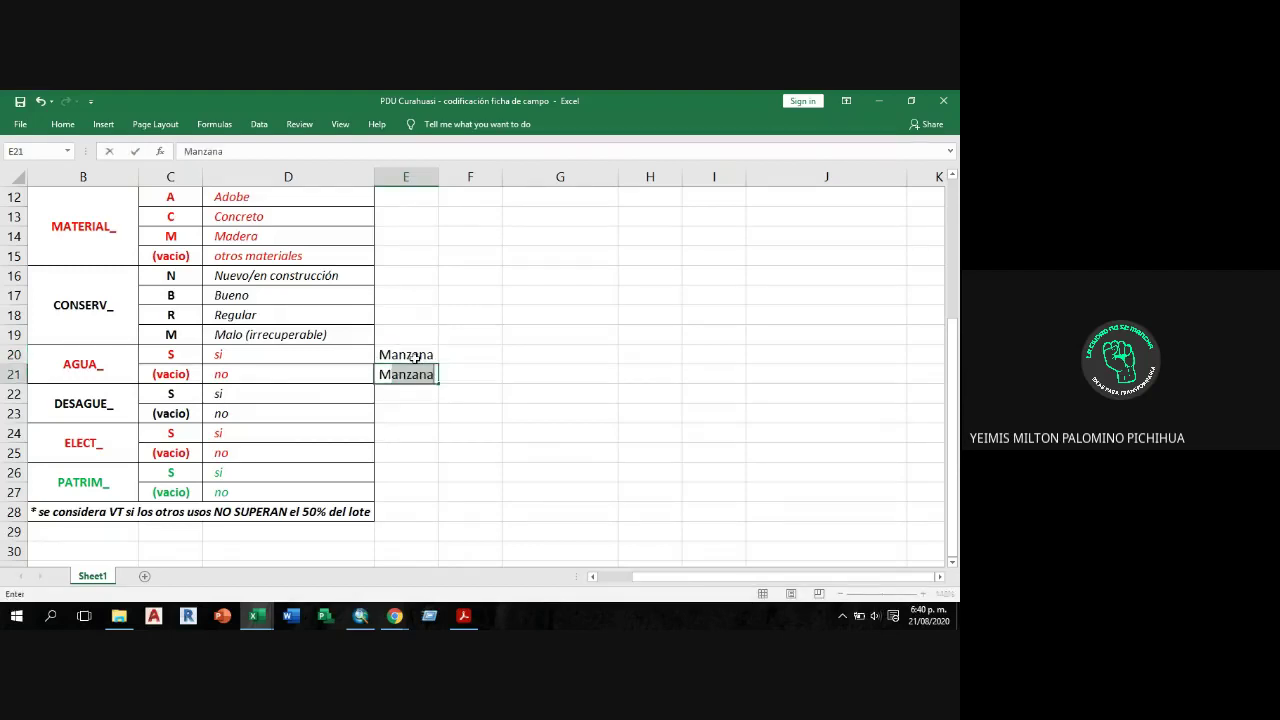
{"action": "type", "text": "zana"}
{"action": "key", "text": "Return"}
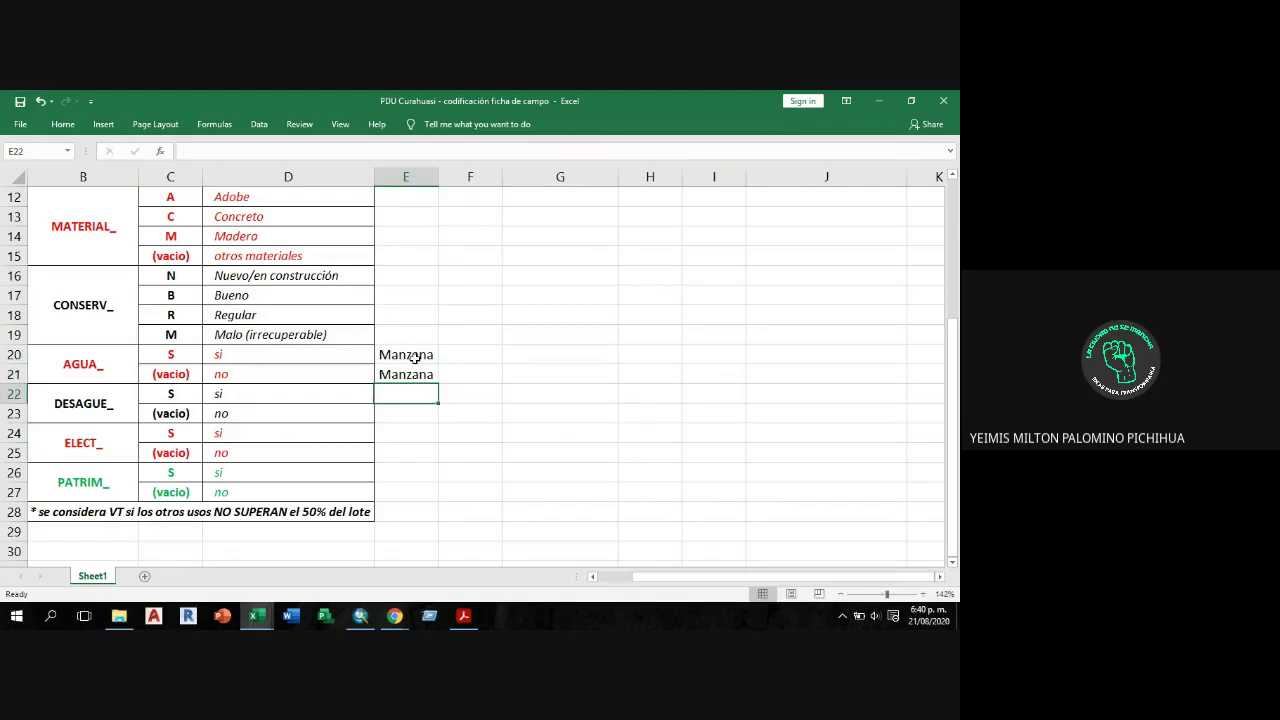
{"action": "type", "text": "m"}
{"action": "key", "text": "Escape"}
{"action": "left_click", "coordinate": [526, 370]}
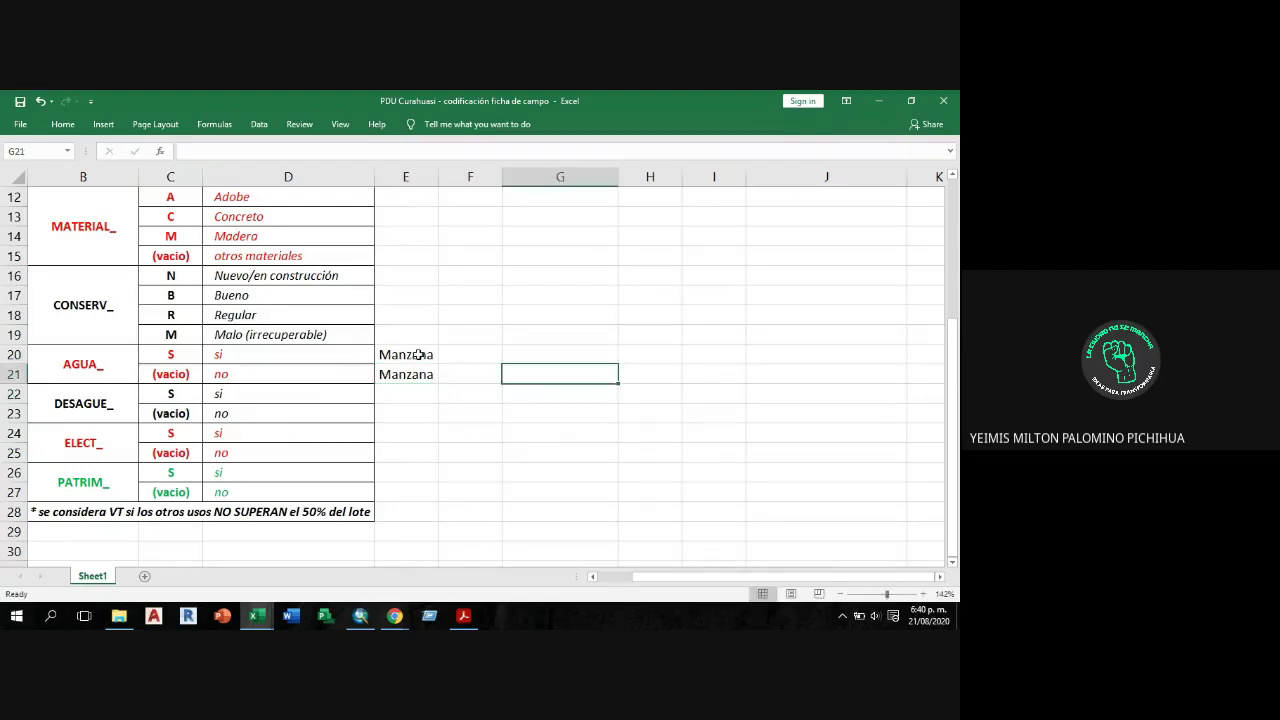
Fill the Manzana note from E20 down to E25 so it covers the AGUA_, DESAGUE_ and ELECT_ rows.
{"action": "left_click", "coordinate": [418, 360]}
{"action": "left_click_drag", "start_coordinate": [437, 364], "coordinate": [421, 458]}
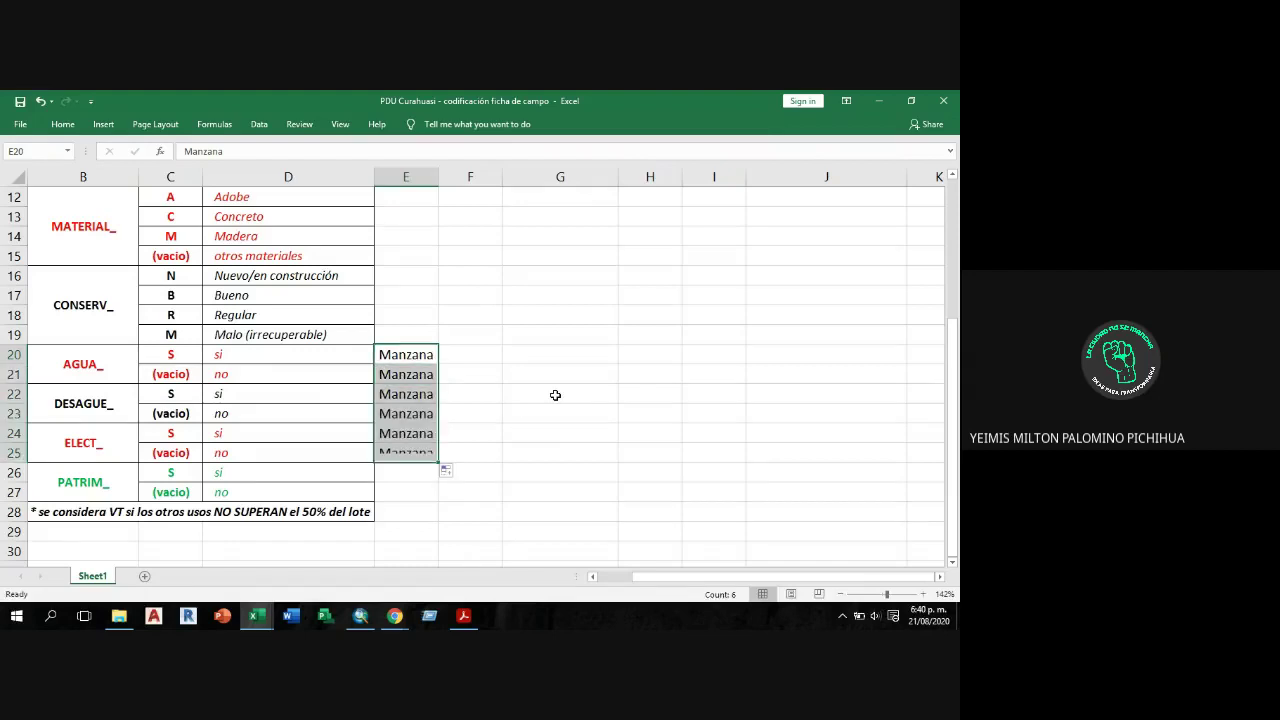
{"action": "left_click", "coordinate": [557, 394]}
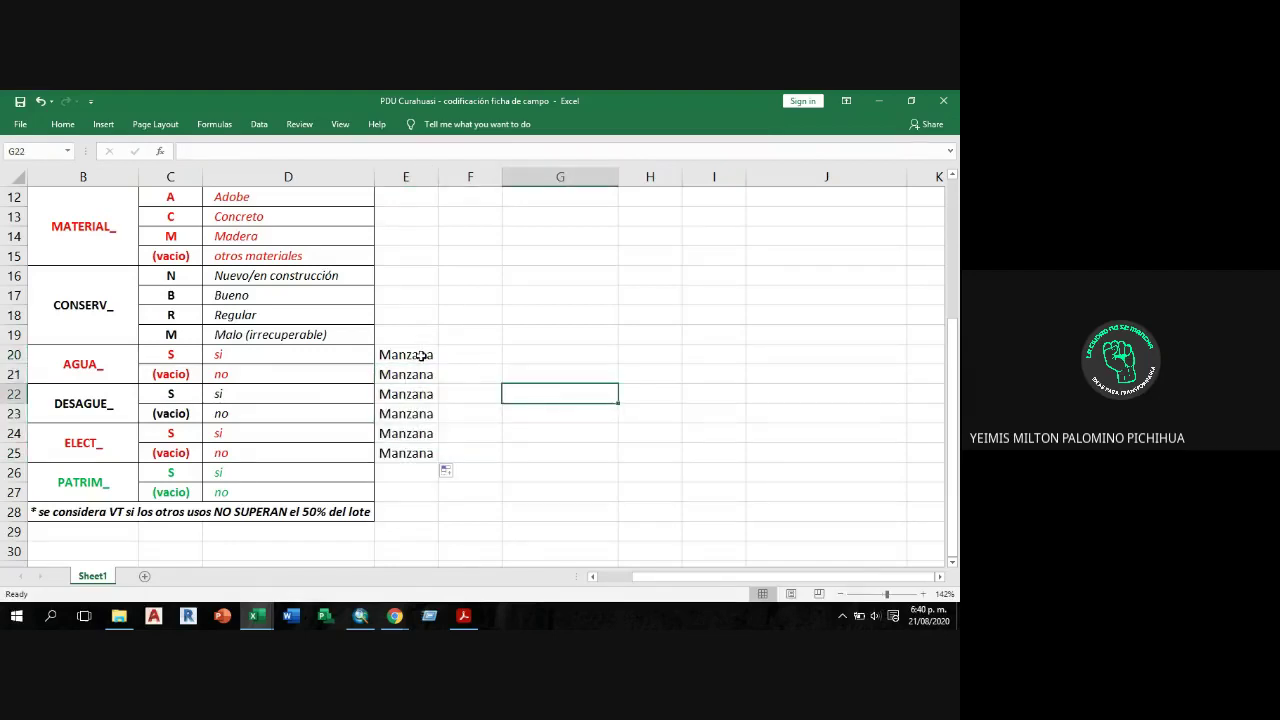
{"action": "left_click_drag", "start_coordinate": [420, 355], "coordinate": [423, 449]}
{"action": "left_click", "coordinate": [609, 416]}
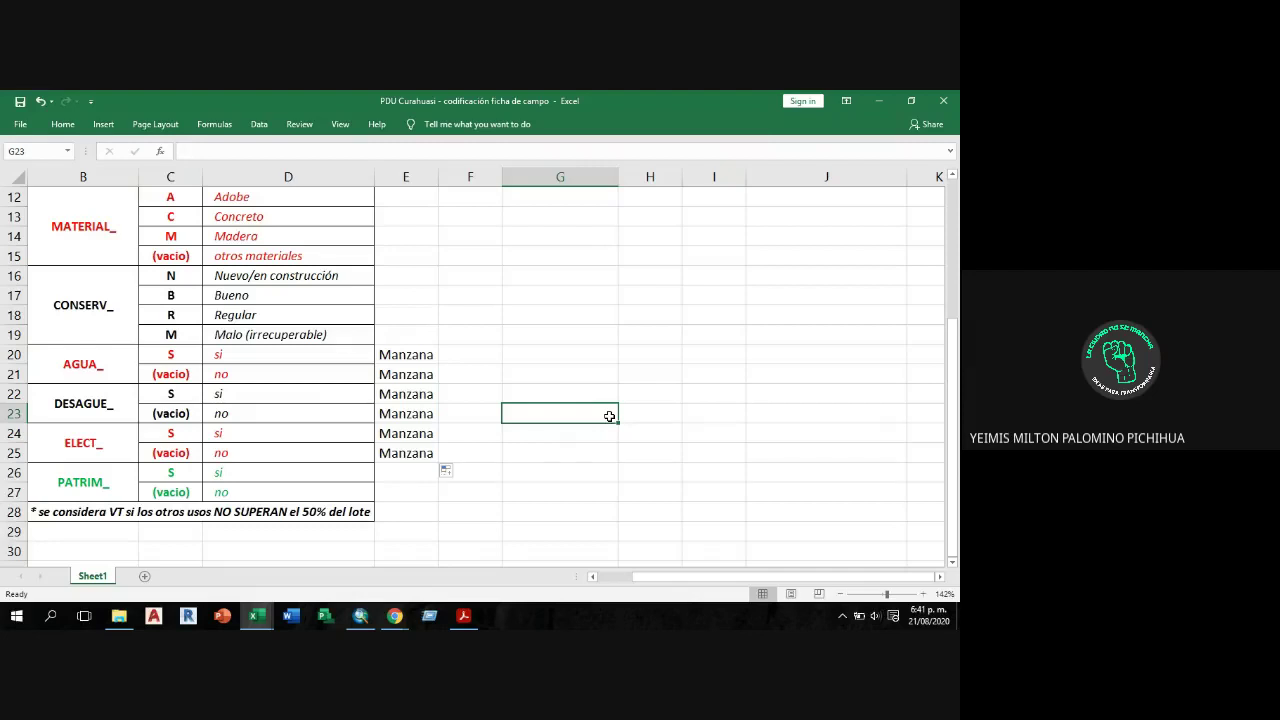
Review the PATRIM_ indicator and its si/no descriptions in rows 26 and 27.
{"action": "left_click", "coordinate": [305, 491]}
{"action": "left_click", "coordinate": [452, 506]}
{"action": "left_click", "coordinate": [70, 482]}
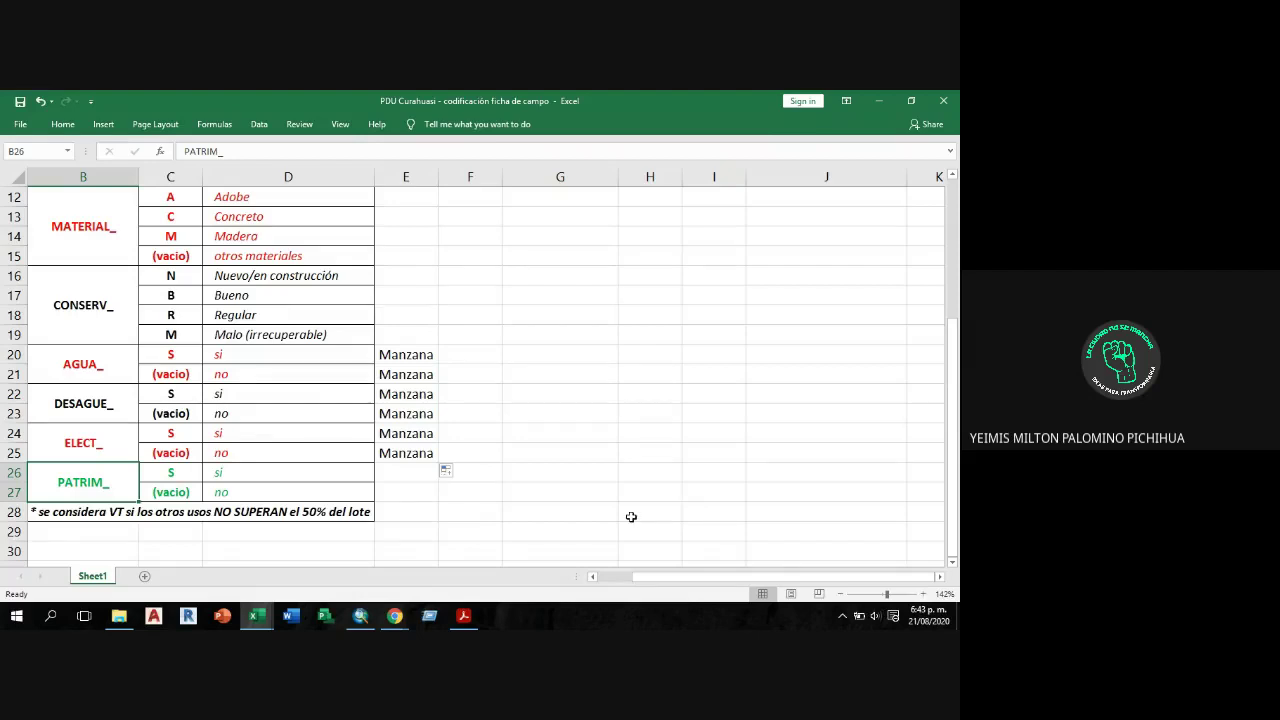
Go back over the indicators from USO_SUELO through ALTURA_ and MATERIAL_ to CONSERV_.
{"action": "scroll", "coordinate": [631, 517], "scroll_direction": "up", "scroll_amount": 3}
{"action": "scroll", "coordinate": [114, 322], "scroll_direction": "up", "scroll_amount": 1}
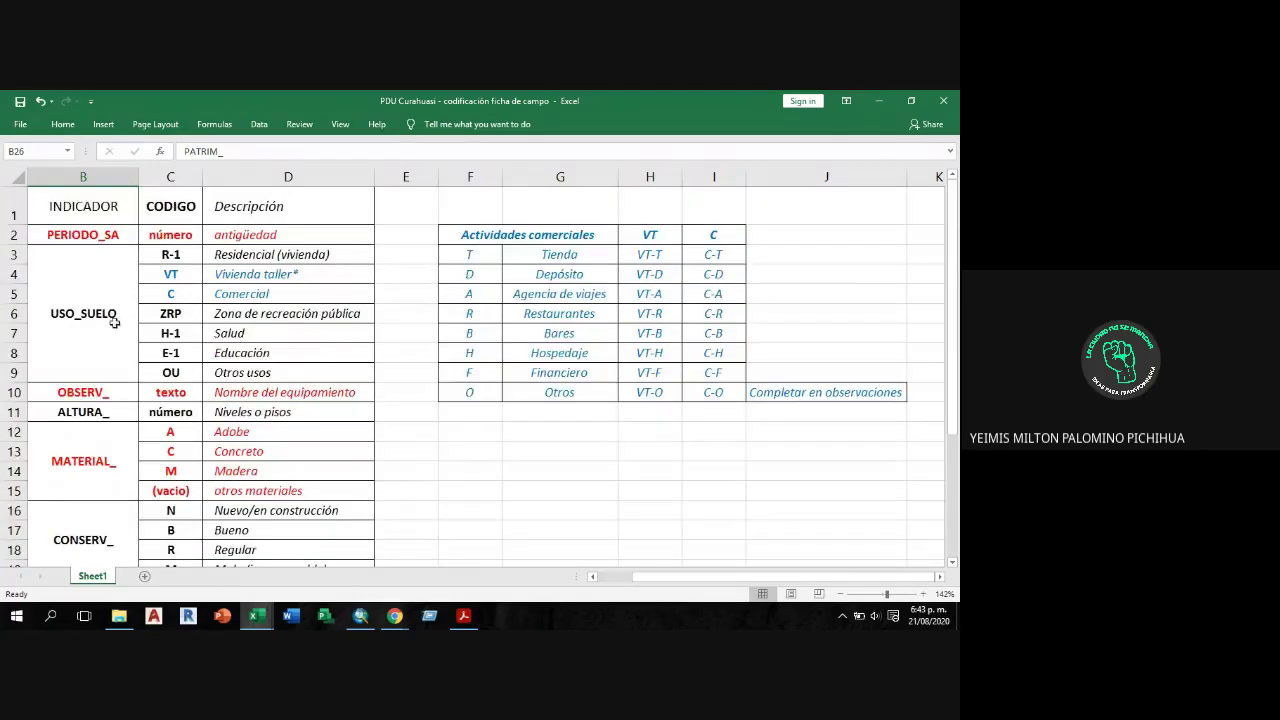
{"action": "left_click", "coordinate": [114, 322]}
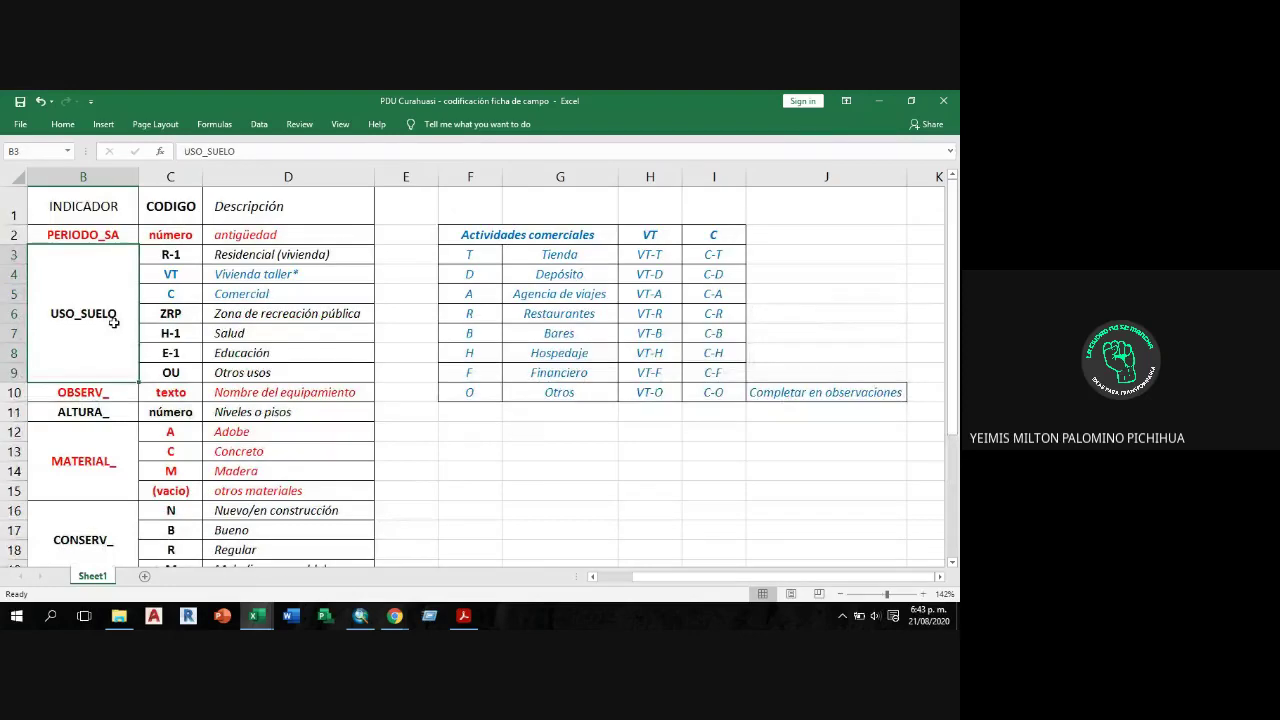
{"action": "scroll", "coordinate": [170, 345], "scroll_direction": "down", "scroll_amount": 1}
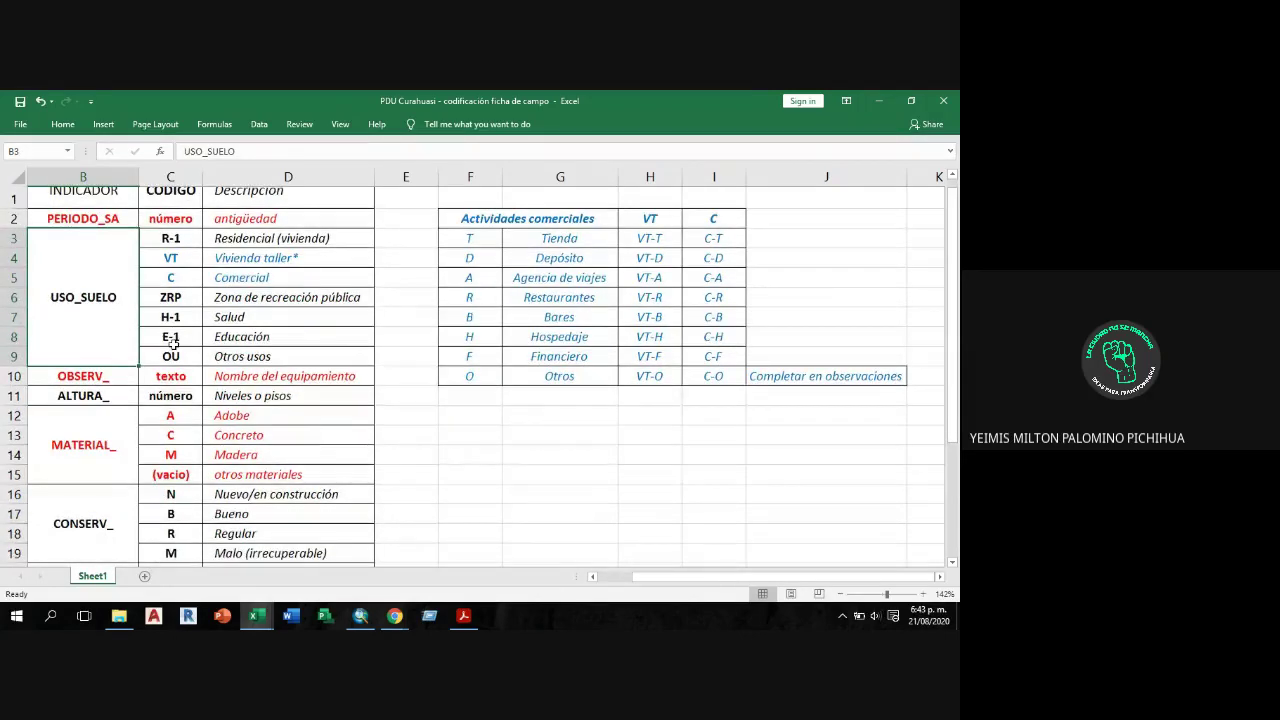
{"action": "left_click", "coordinate": [108, 354]}
{"action": "scroll", "coordinate": [108, 360], "scroll_direction": "down", "scroll_amount": 1}
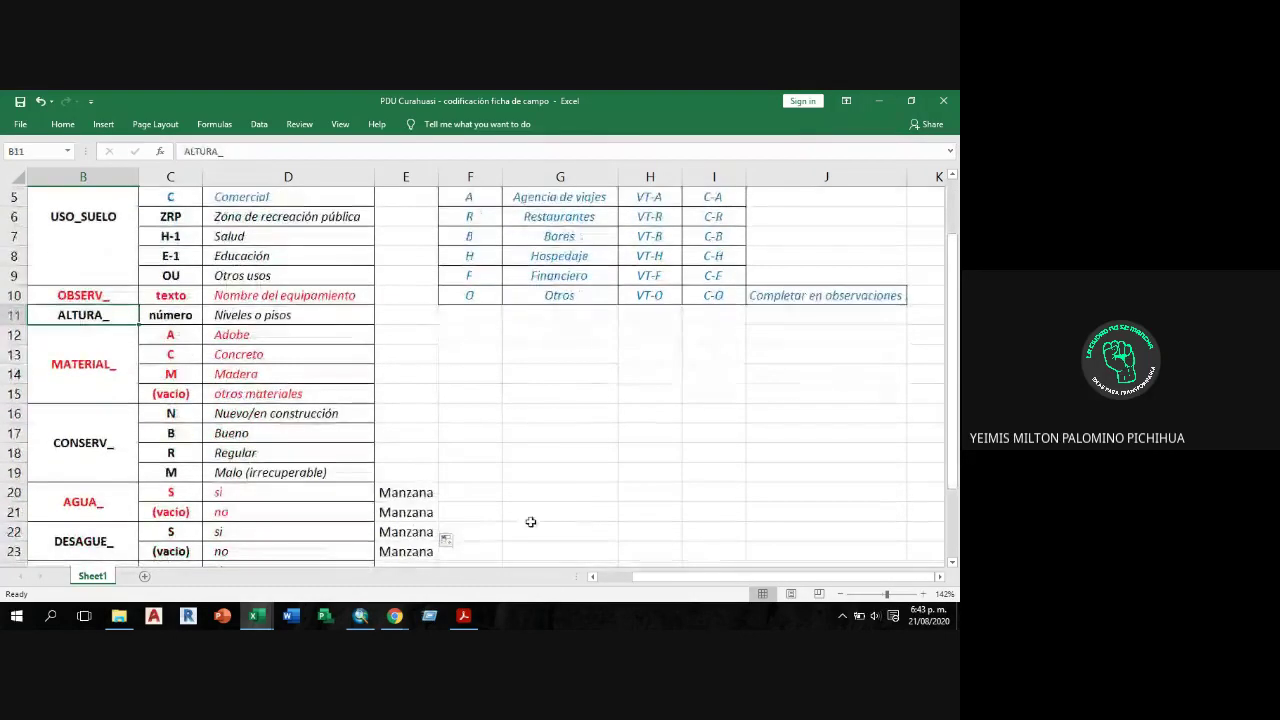
{"action": "left_click", "coordinate": [88, 385]}
{"action": "scroll", "coordinate": [90, 370], "scroll_direction": "down", "scroll_amount": 1}
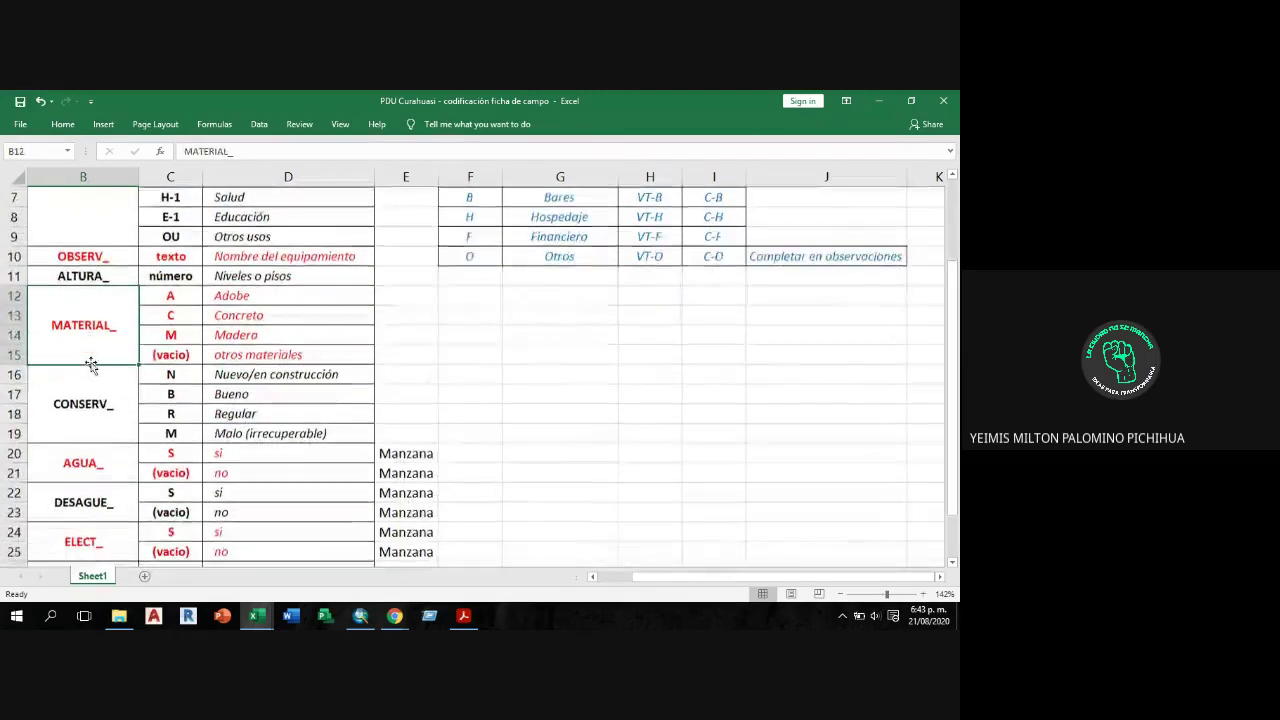
{"action": "scroll", "coordinate": [90, 365], "scroll_direction": "down", "scroll_amount": 1}
{"action": "left_click", "coordinate": [115, 368]}
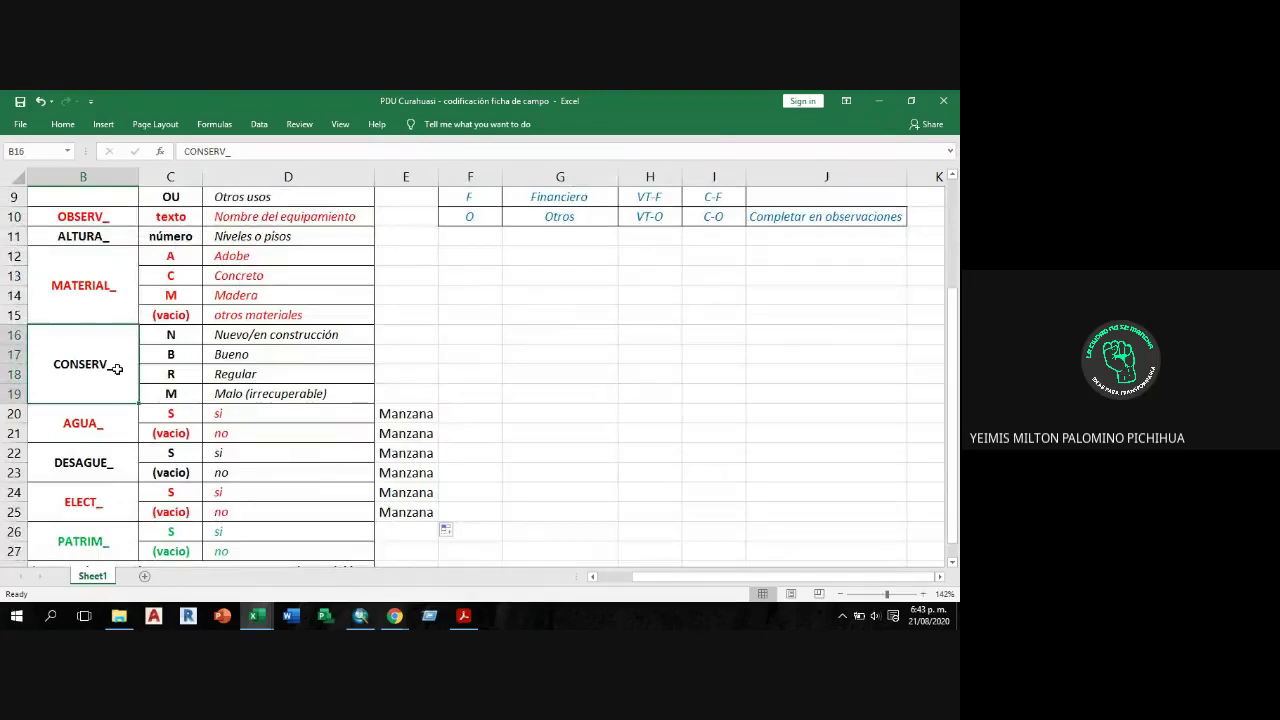
Go over AGUA_, DESAGUE_ and ELECT_ with their Manzana notes, and the PATRIM_ indicator with its S code.
{"action": "scroll", "coordinate": [117, 369], "scroll_direction": "down", "scroll_amount": 2}
{"action": "key", "text": "Down"}
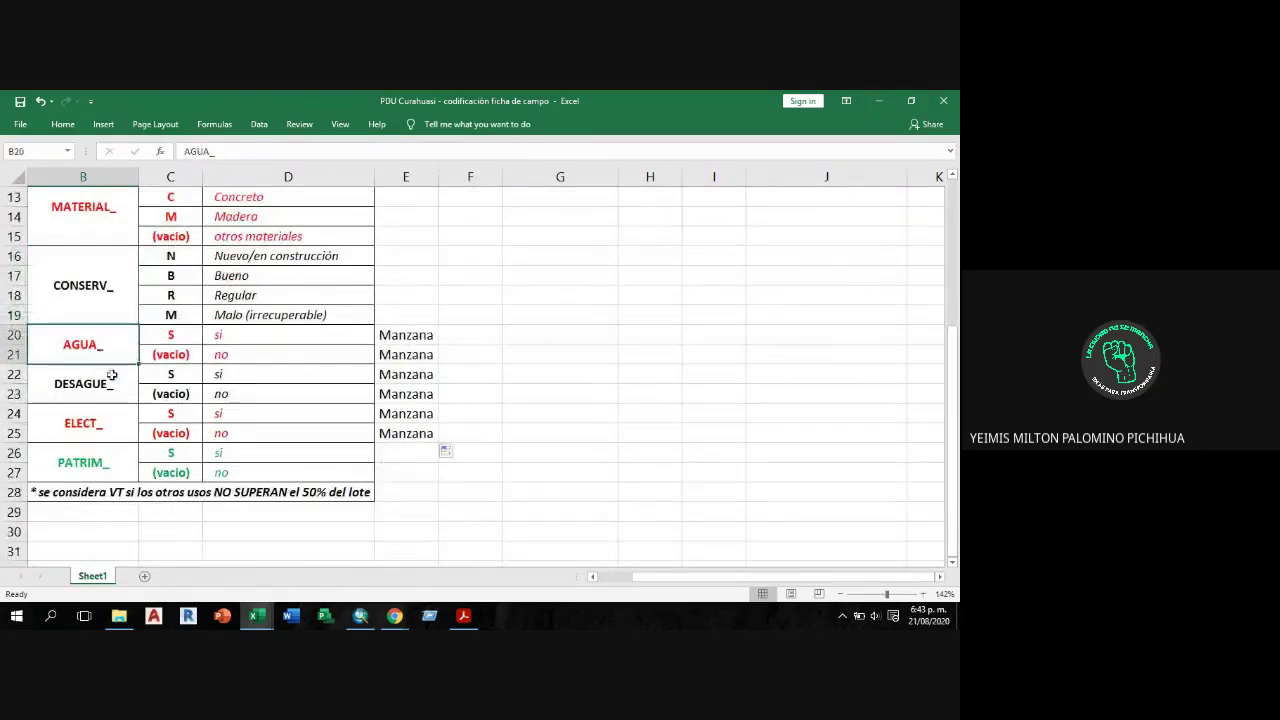
{"action": "key", "text": "Down"}
{"action": "left_click", "coordinate": [123, 424]}
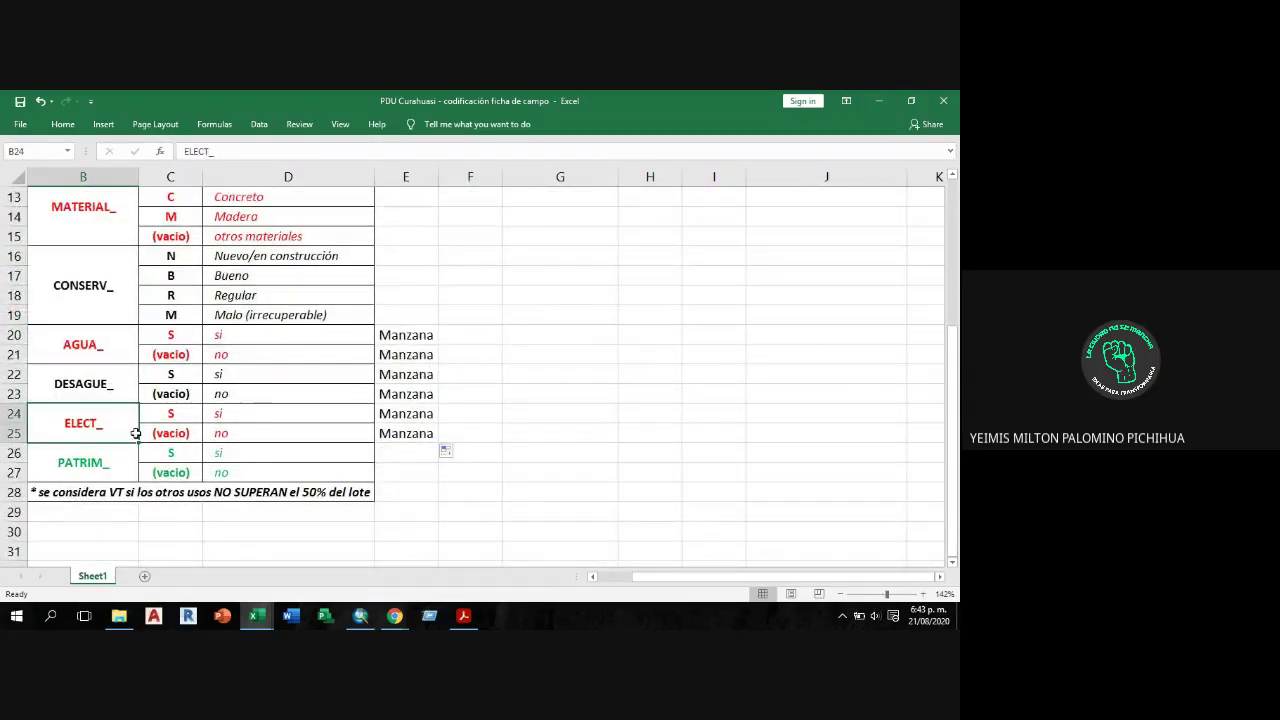
{"action": "left_click_drag", "start_coordinate": [405, 335], "coordinate": [410, 433]}
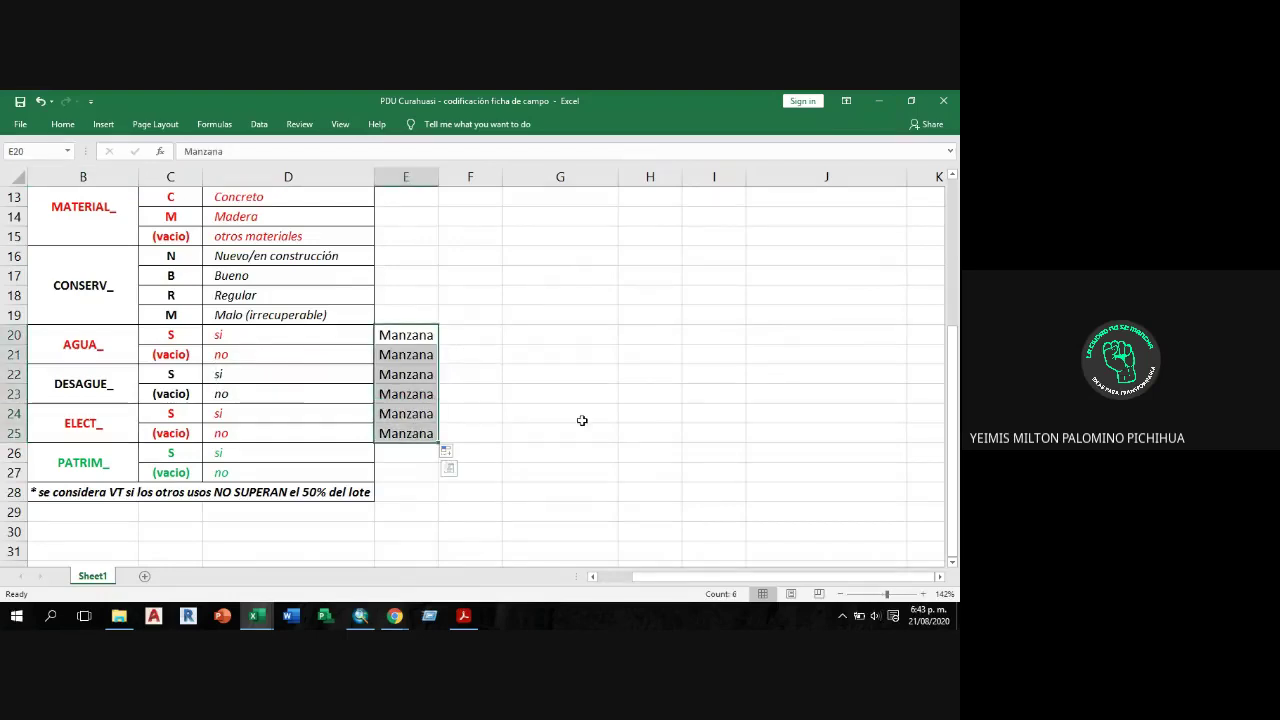
{"action": "left_click", "coordinate": [582, 420]}
{"action": "scroll", "coordinate": [104, 408], "scroll_direction": "down", "scroll_amount": 1}
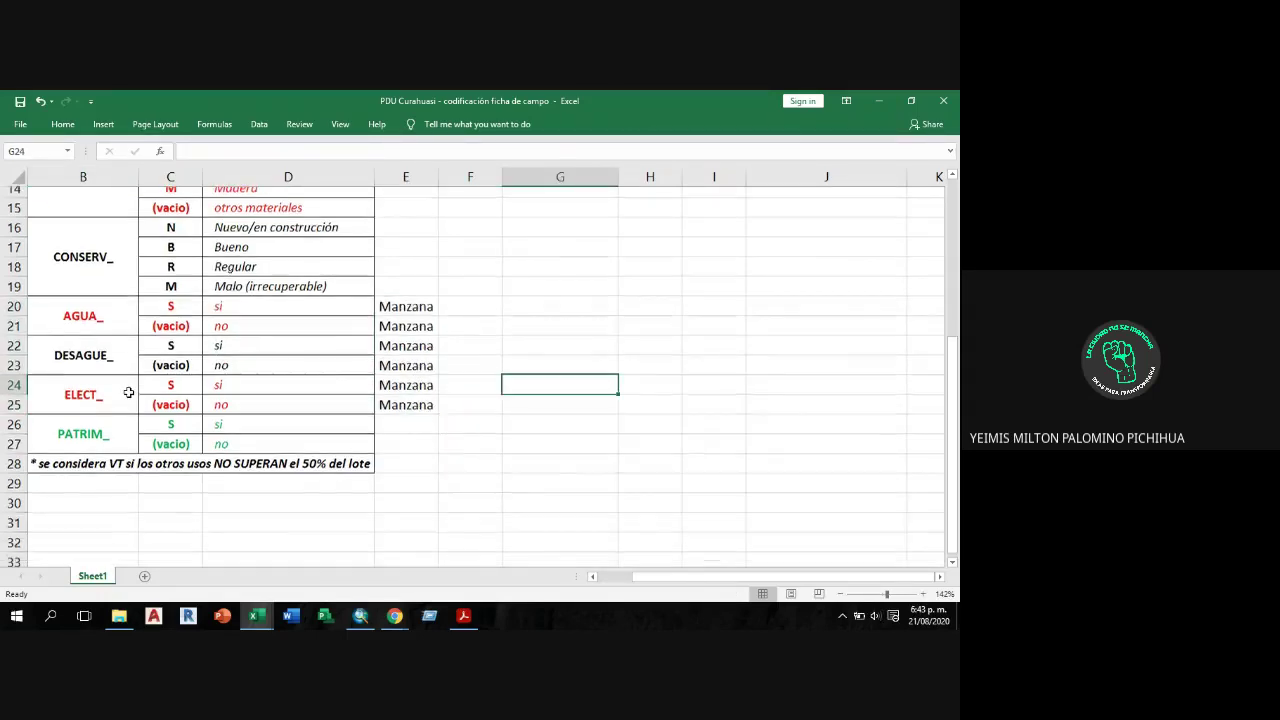
{"action": "left_click", "coordinate": [101, 414]}
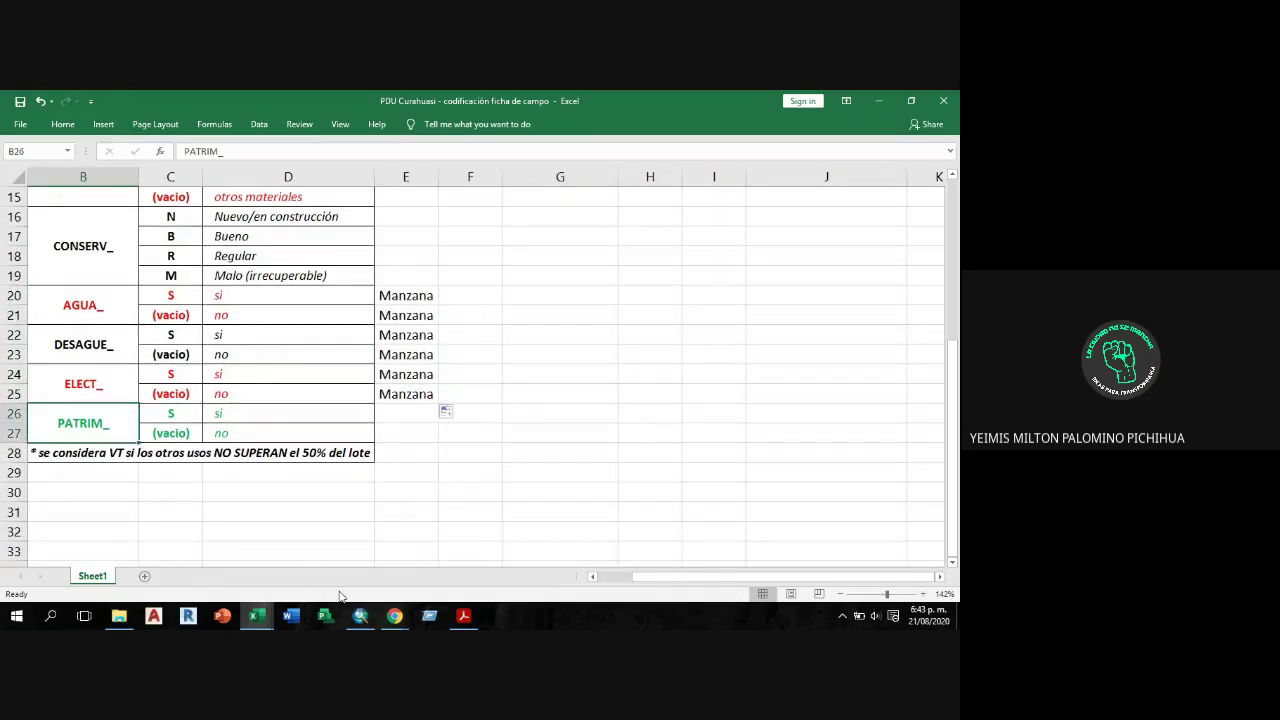
{"action": "left_click", "coordinate": [182, 408]}
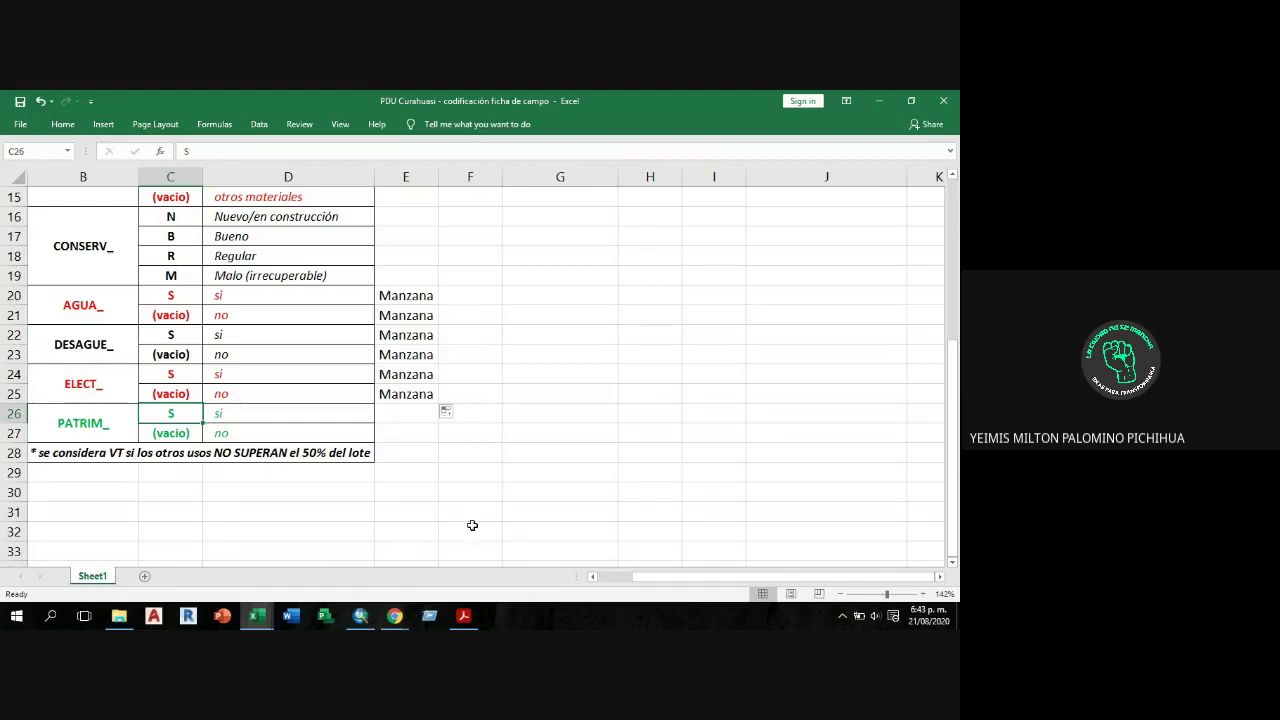
Recheck the USO_SUELO, OBSERV_, ALTURA_ and MATERIAL_ indicators in the upper part of the table.
{"action": "scroll", "coordinate": [472, 521], "scroll_direction": "up", "scroll_amount": 5}
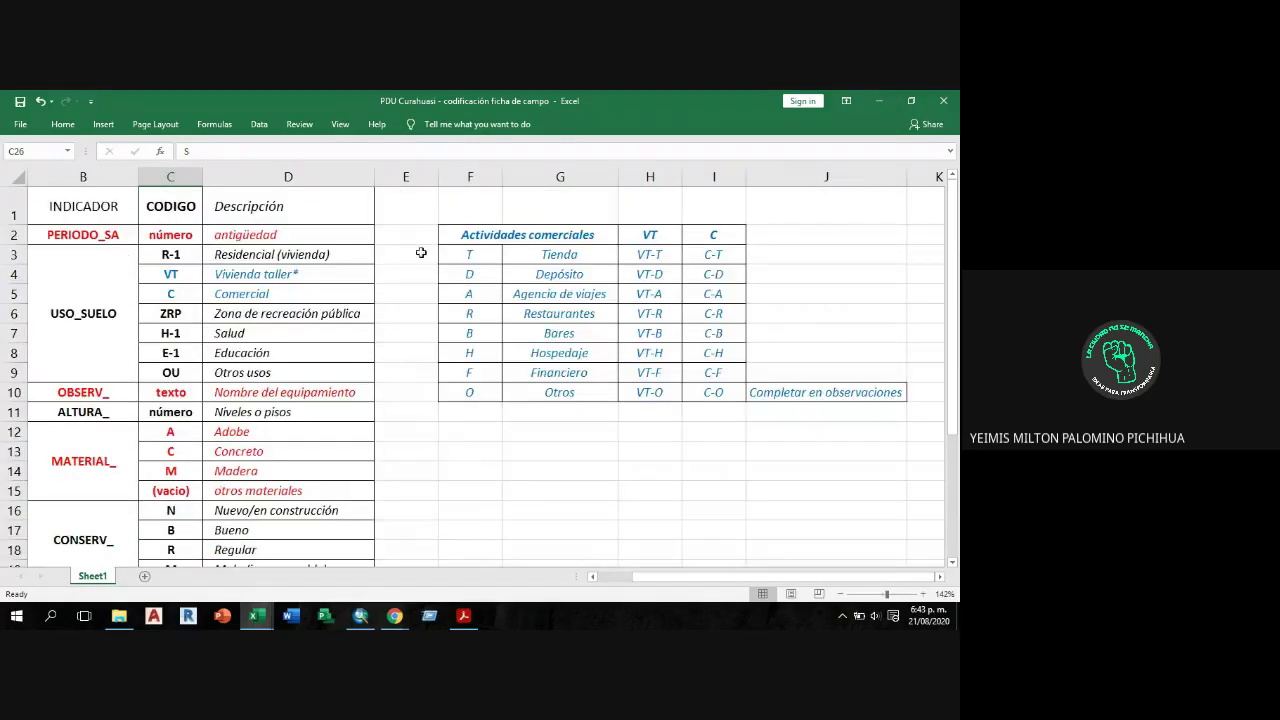
{"action": "left_click", "coordinate": [105, 284]}
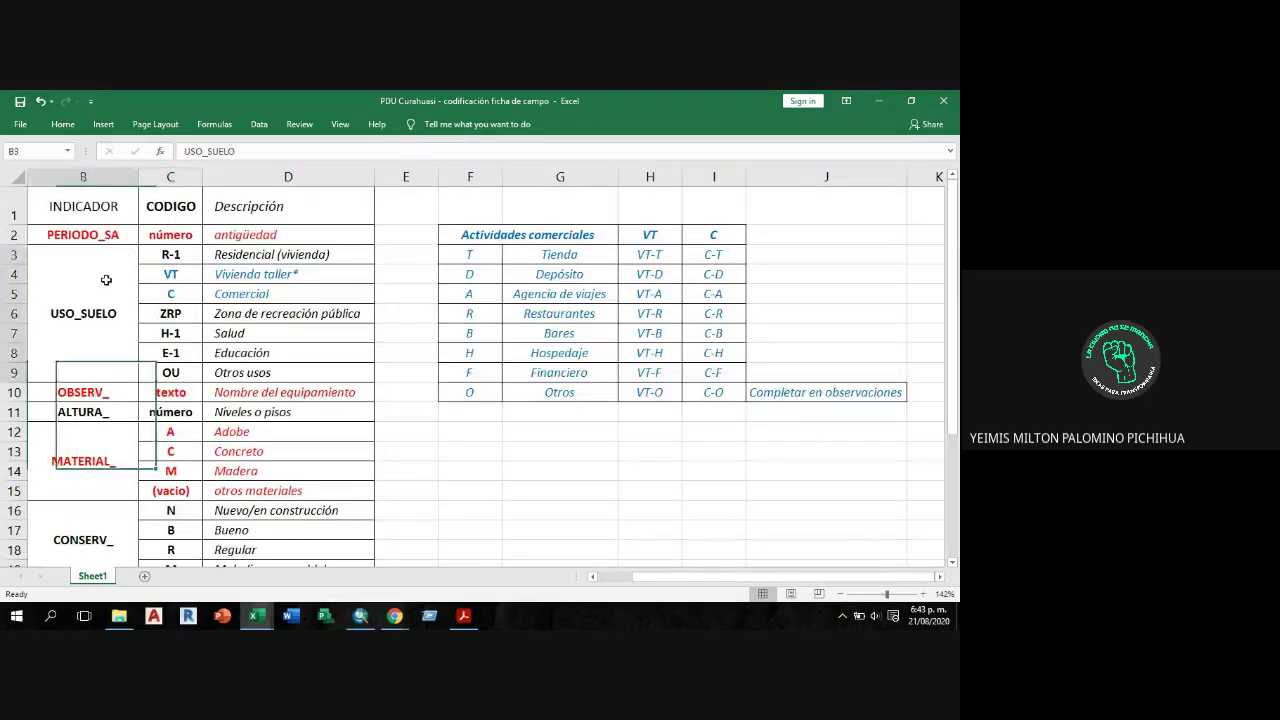
{"action": "left_click", "coordinate": [113, 392]}
{"action": "left_click", "coordinate": [115, 412]}
{"action": "left_click", "coordinate": [118, 438]}
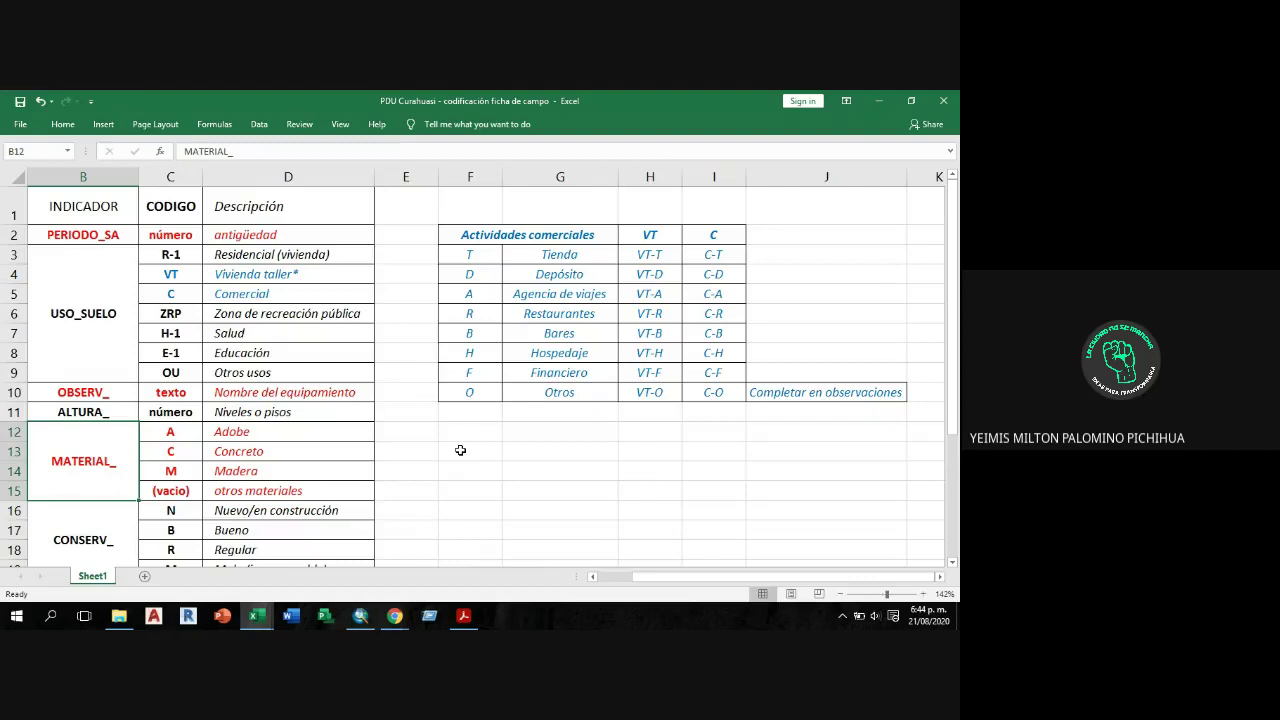
Switch to the MapaBase_PDUCurahuasi_Sectores de trabajo PDF in Acrobat Reader and examine sectors 9 and 7 up close.
{"action": "left_click", "coordinate": [878, 101]}
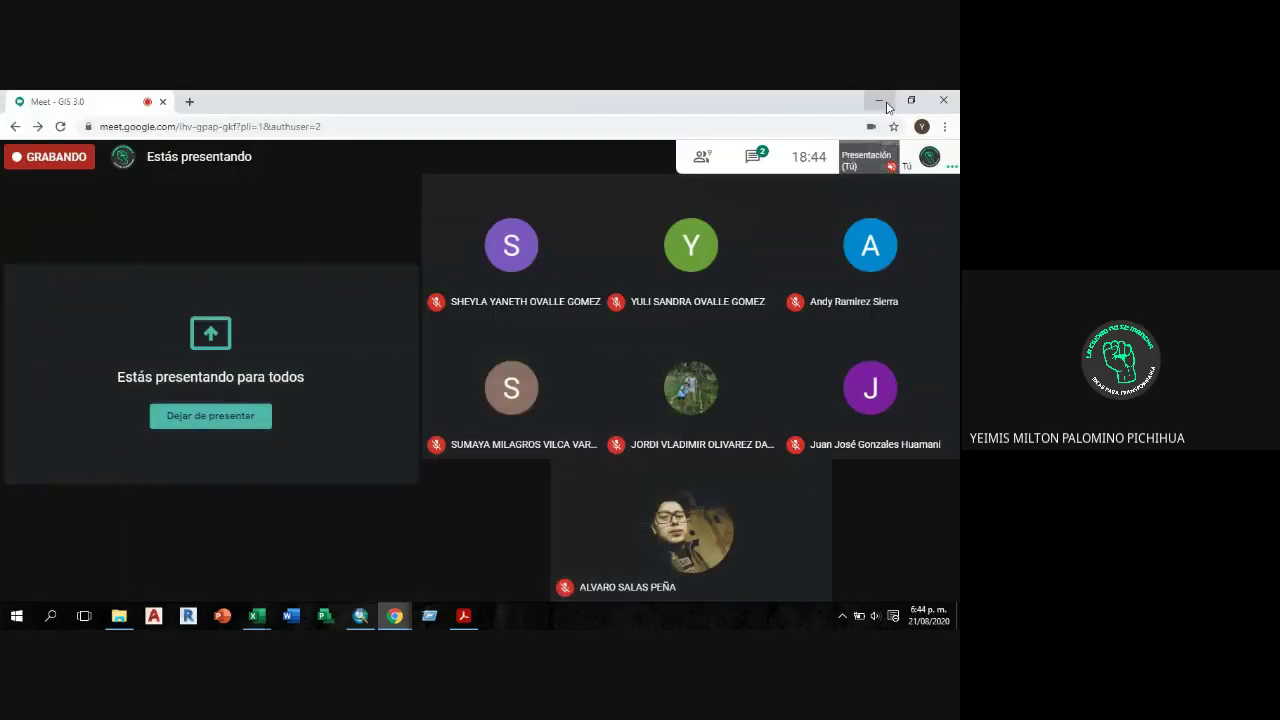
{"action": "left_click", "coordinate": [463, 616]}
{"action": "scroll", "coordinate": [475, 595], "scroll_direction": "down", "scroll_amount": 4}
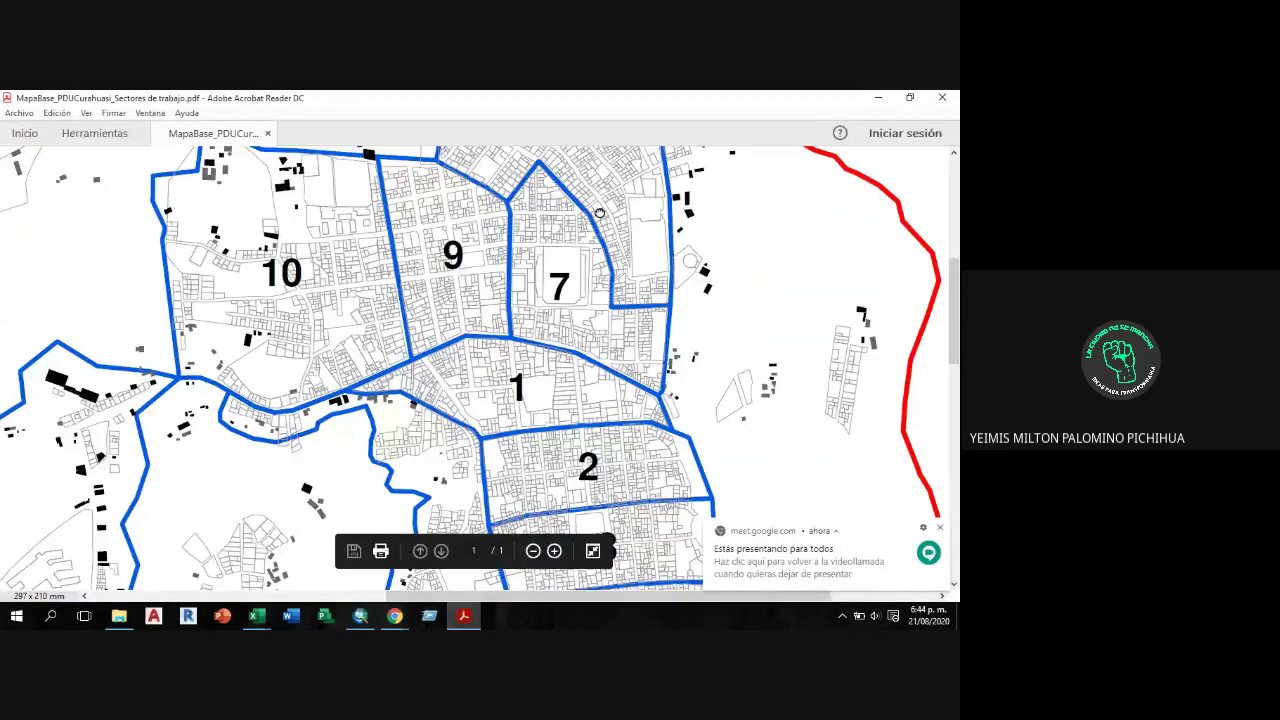
{"action": "left_click", "coordinate": [554, 551]}
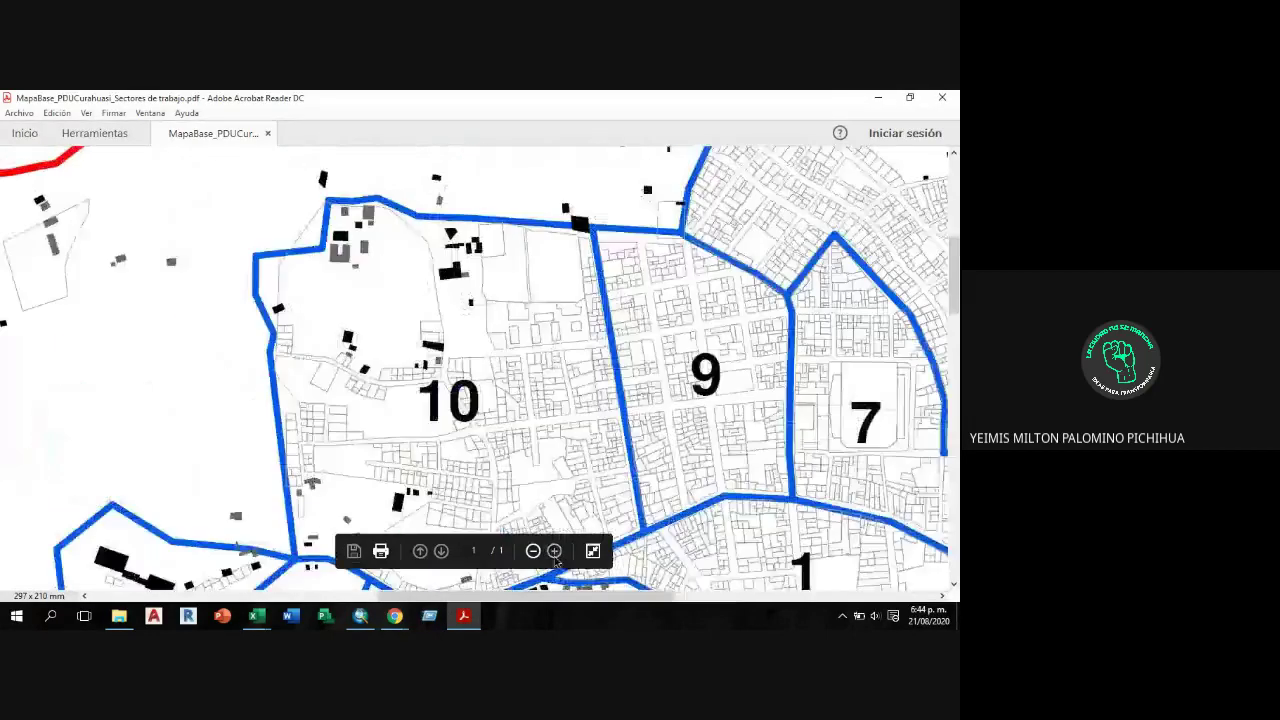
{"action": "left_click_drag", "start_coordinate": [690, 380], "coordinate": [378, 365]}
{"action": "left_click_drag", "start_coordinate": [300, 304], "coordinate": [345, 315]}
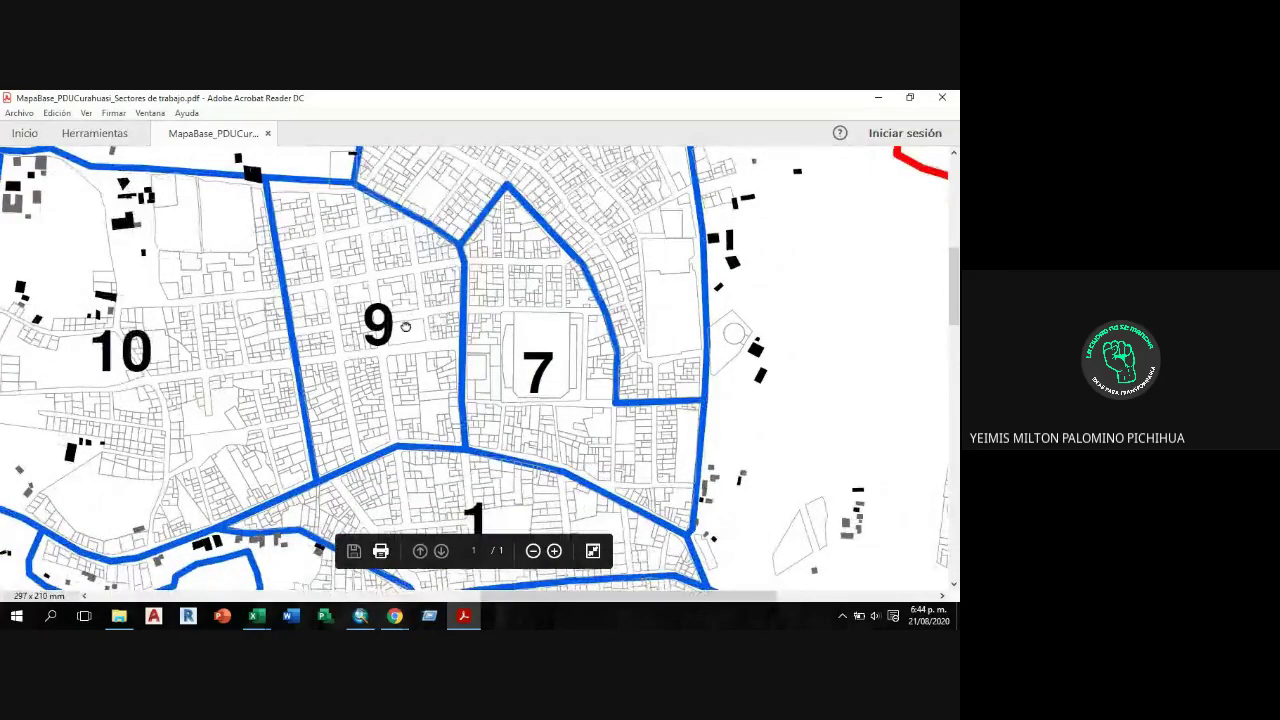
Examine the base map's work sectors southward from sectors 9, 7 and 1 to sectors 2, 3 and 4.
{"action": "left_click_drag", "start_coordinate": [406, 326], "coordinate": [440, 331]}
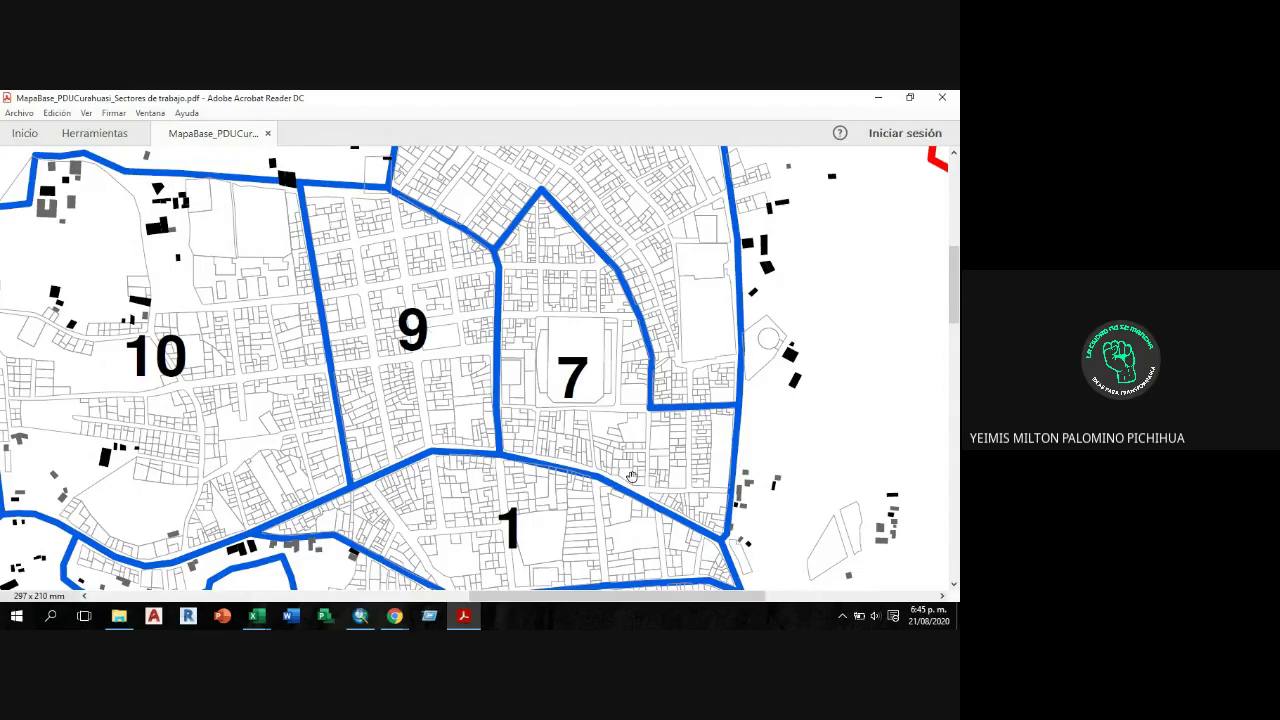
{"action": "left_click_drag", "start_coordinate": [612, 417], "coordinate": [590, 361]}
{"action": "scroll", "coordinate": [541, 268], "scroll_direction": "down", "scroll_amount": 5}
{"action": "scroll", "coordinate": [541, 268], "scroll_direction": "right", "scroll_amount": 2}
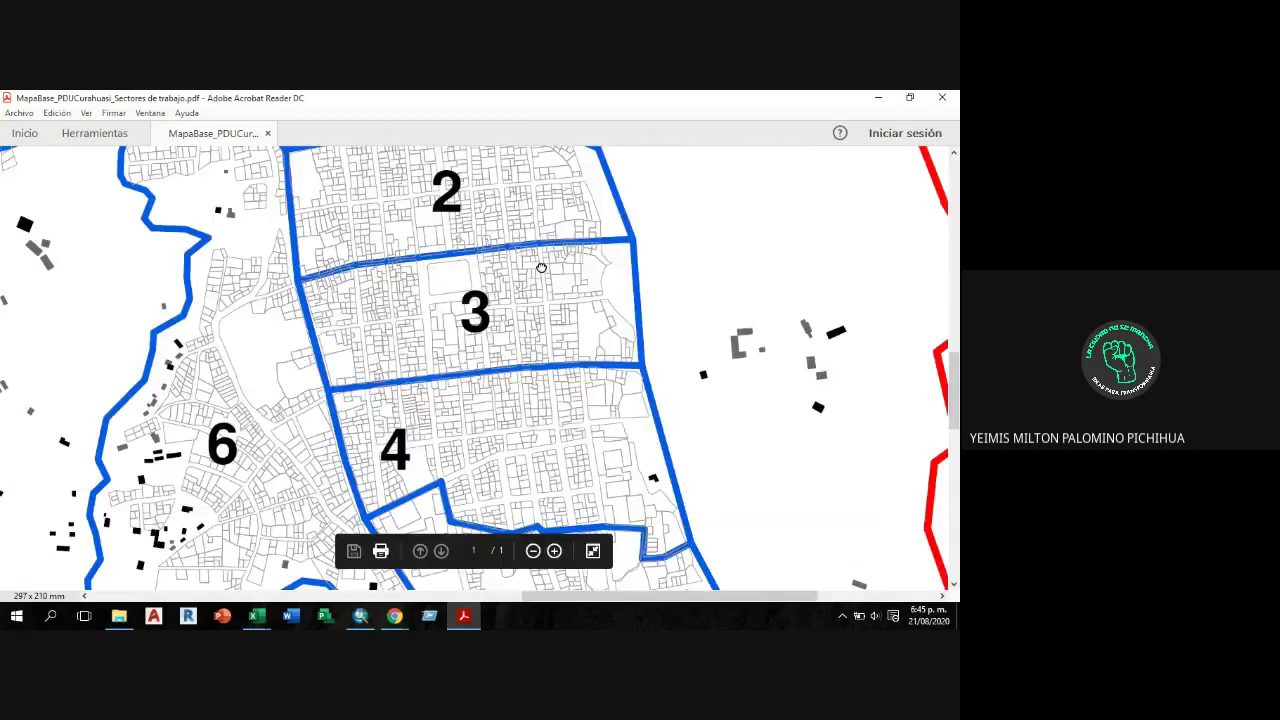
{"action": "scroll", "coordinate": [541, 268], "scroll_direction": "up", "scroll_amount": 3}
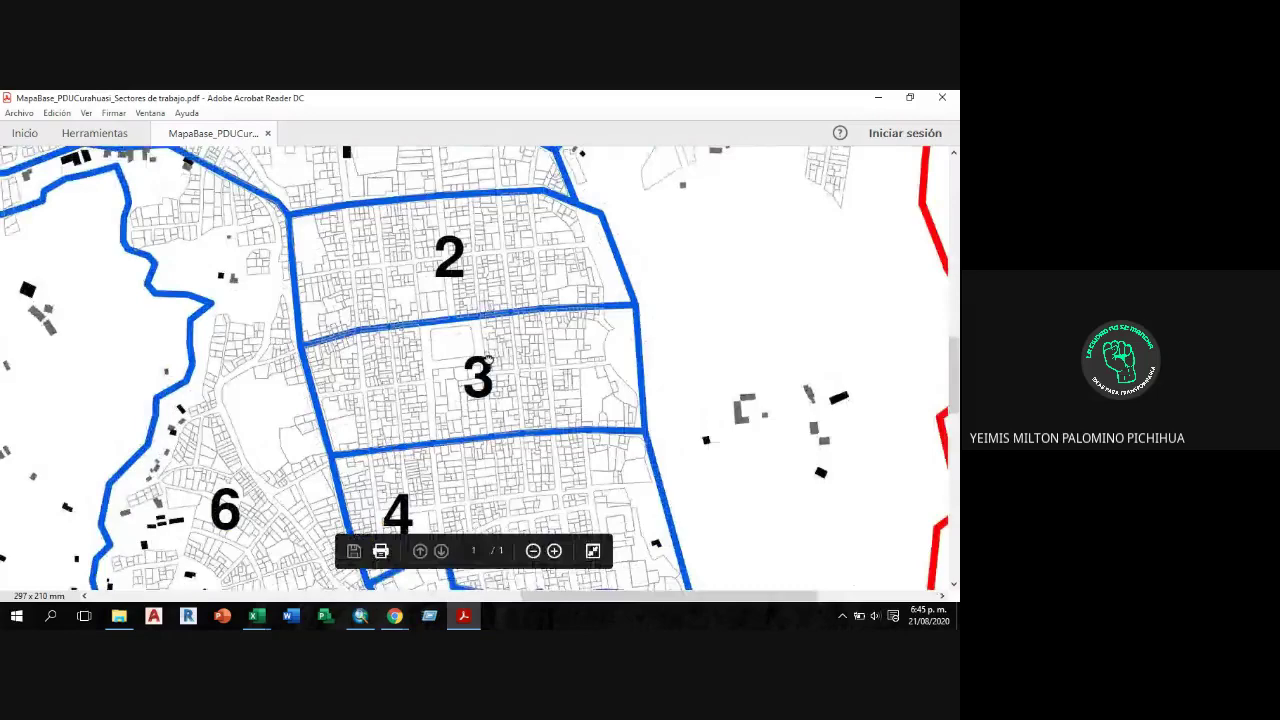
{"action": "scroll", "coordinate": [499, 329], "scroll_direction": "left", "scroll_amount": 1}
{"action": "scroll", "coordinate": [499, 329], "scroll_direction": "right", "scroll_amount": 2}
{"action": "scroll", "coordinate": [499, 329], "scroll_direction": "up", "scroll_amount": 1}
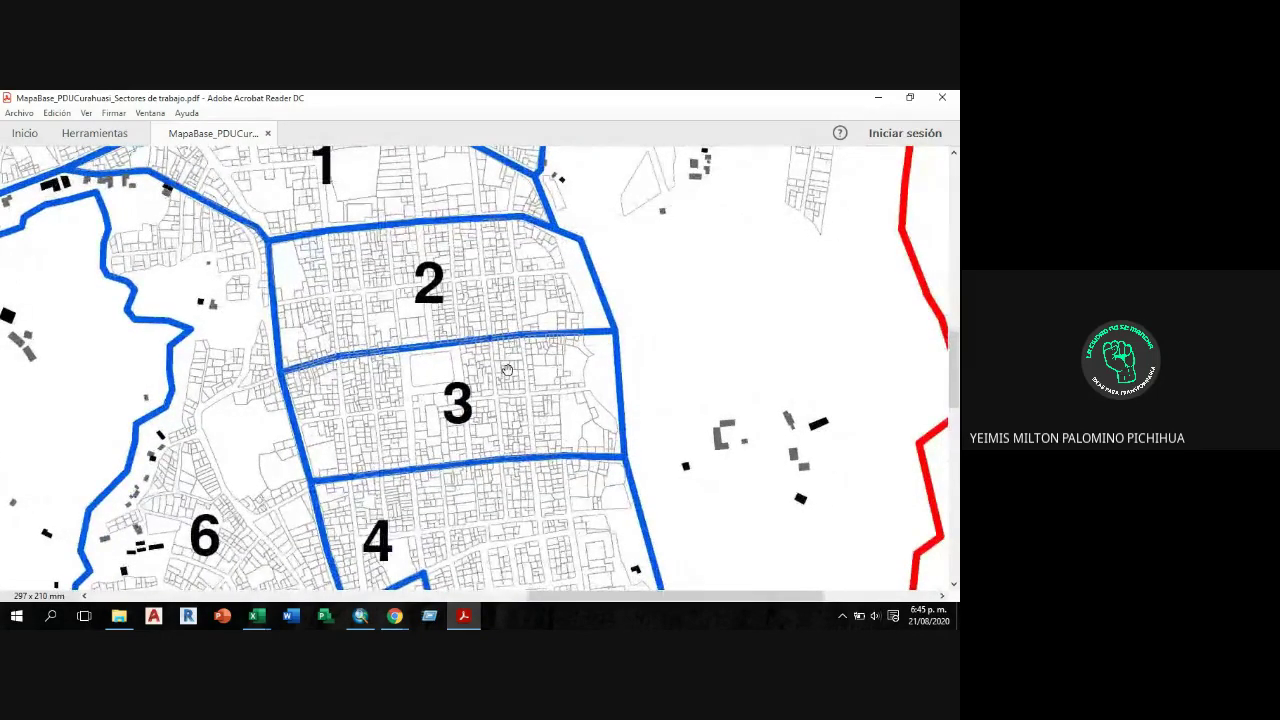
Inspect the blocks and lots of sectors 2 and 3 at a closer magnification, including their shared boundary.
{"action": "mouse_move", "coordinate": [666, 543]}
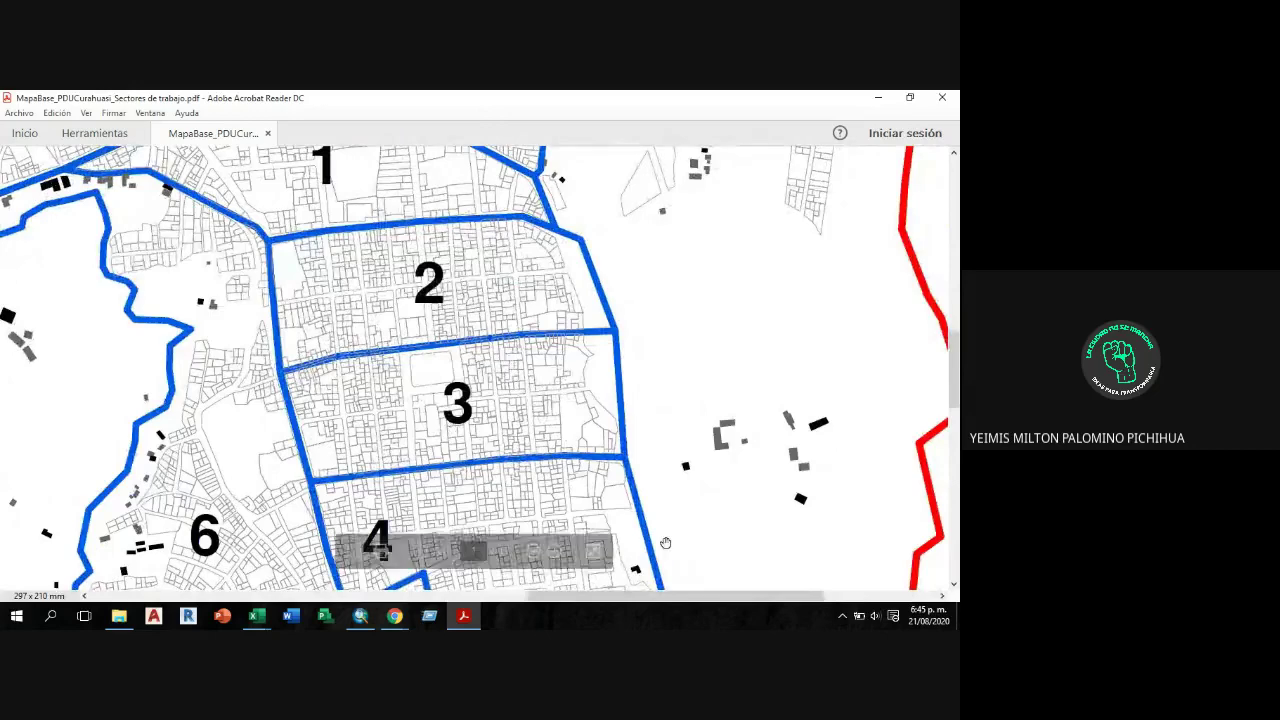
{"action": "left_click", "coordinate": [555, 551]}
{"action": "left_click_drag", "start_coordinate": [614, 452], "coordinate": [473, 387]}
{"action": "left_click_drag", "start_coordinate": [564, 310], "coordinate": [556, 280]}
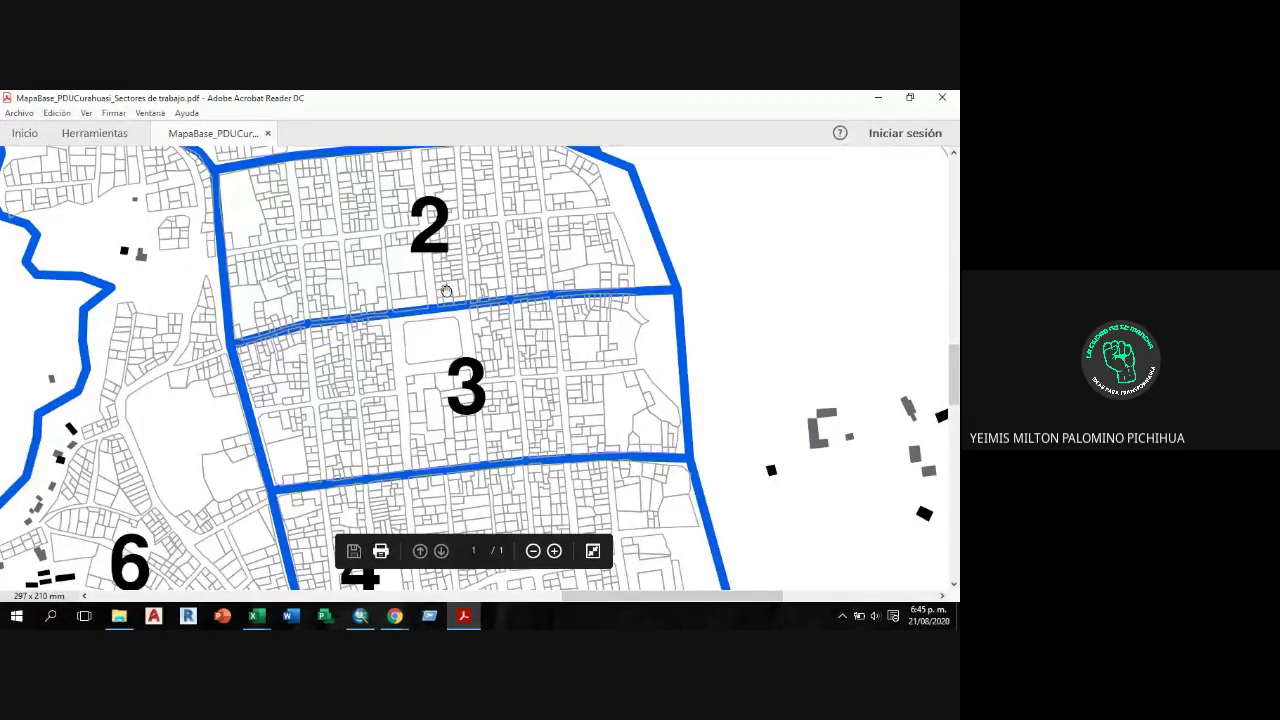
{"action": "left_click_drag", "start_coordinate": [591, 303], "coordinate": [595, 337]}
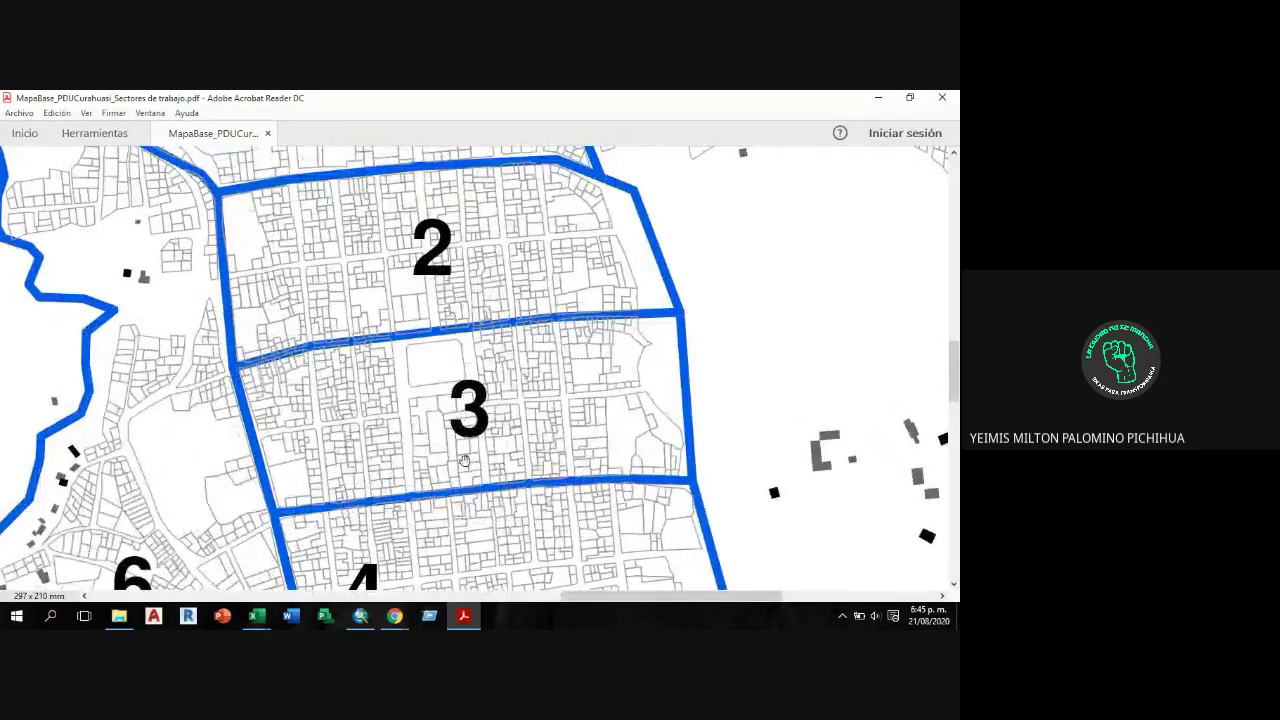